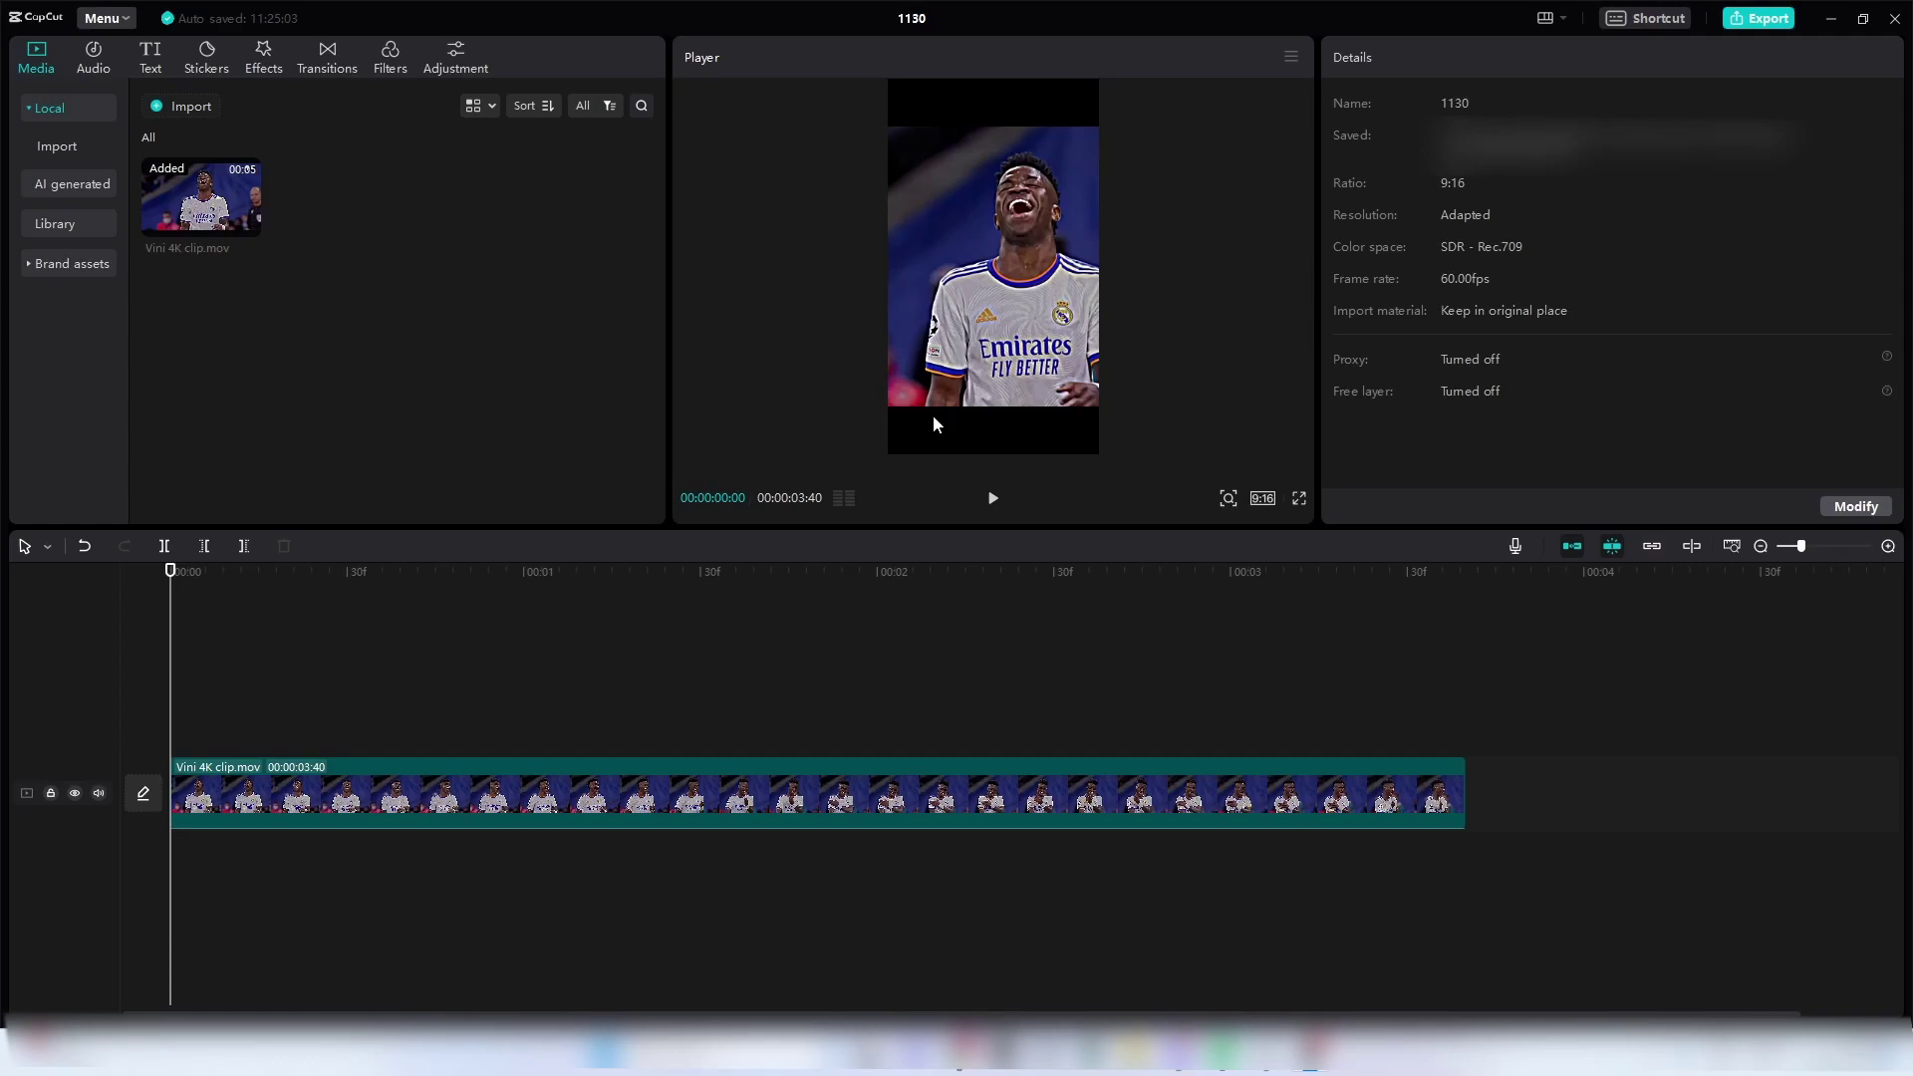
- Set the clip's canvas background to Blur using the lightest blur preset
left_click(381, 783)
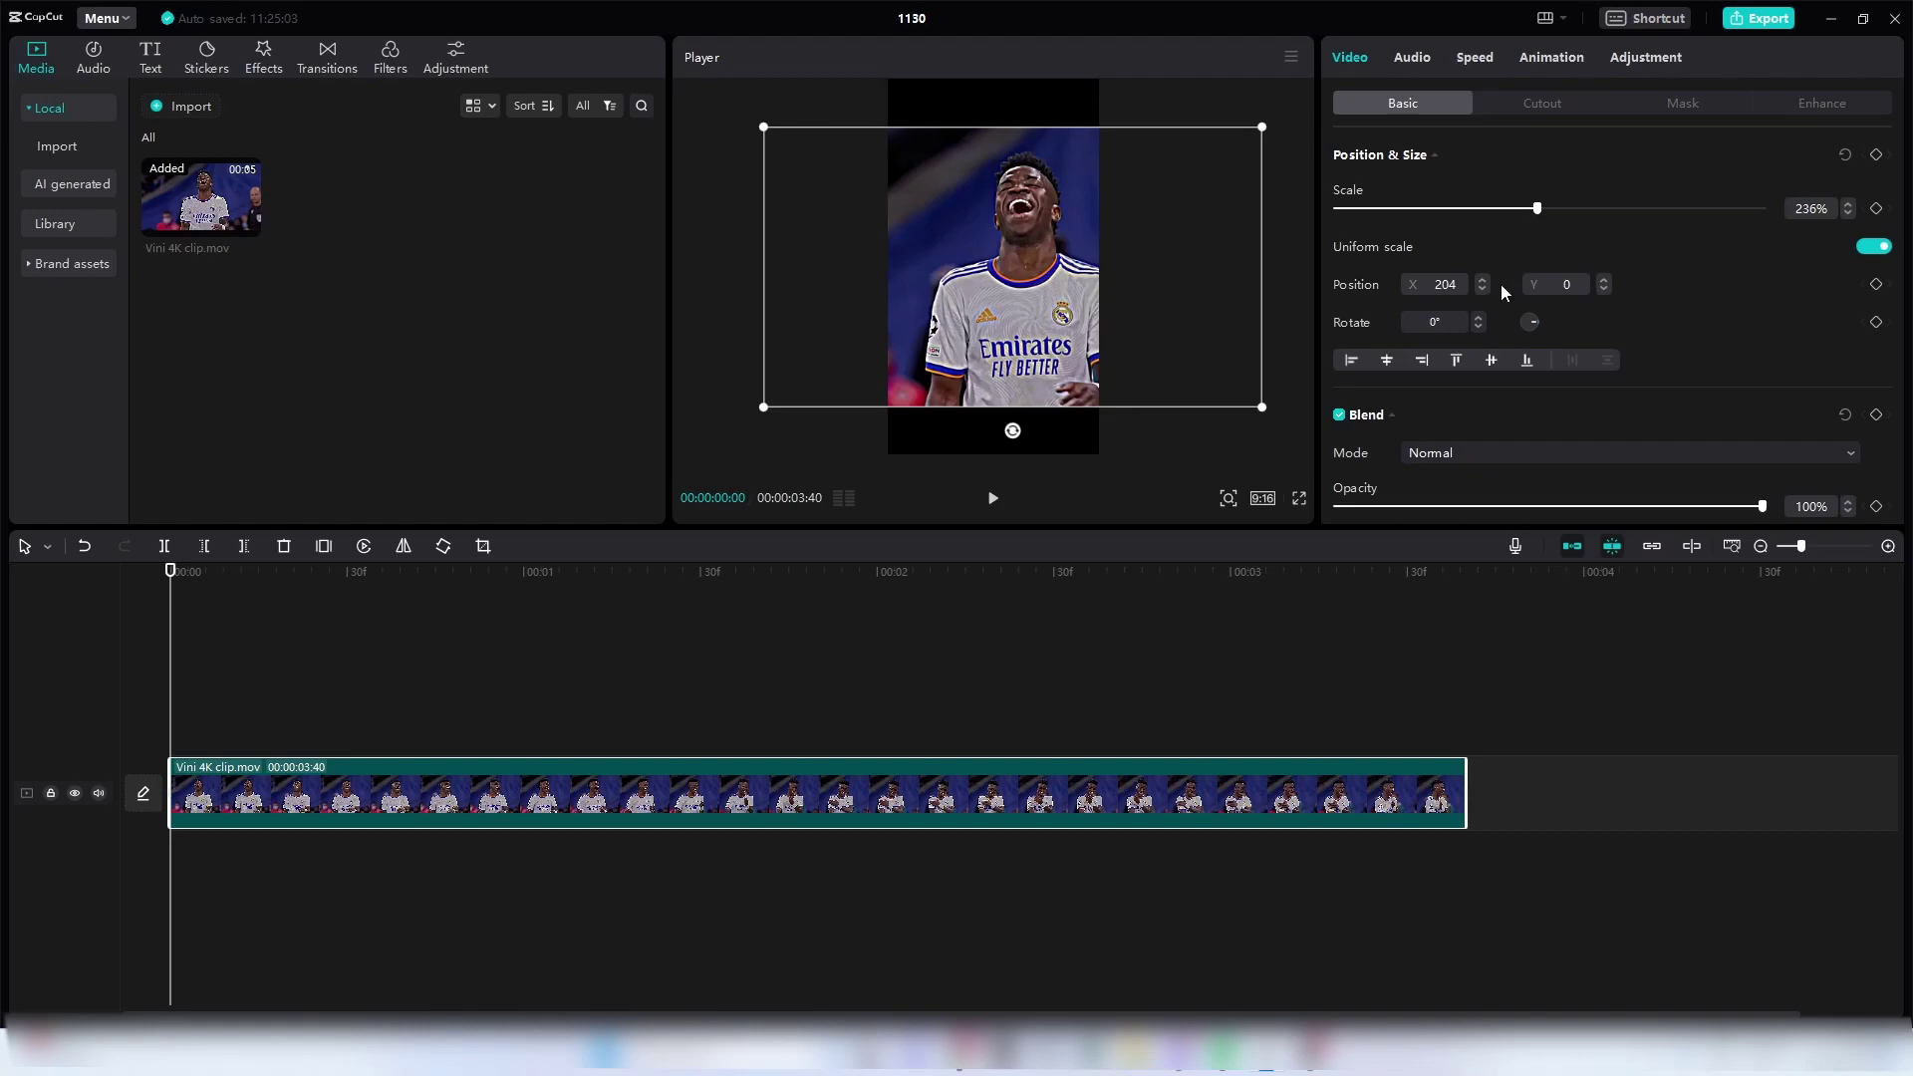
scroll(1504, 285, "down", 5)
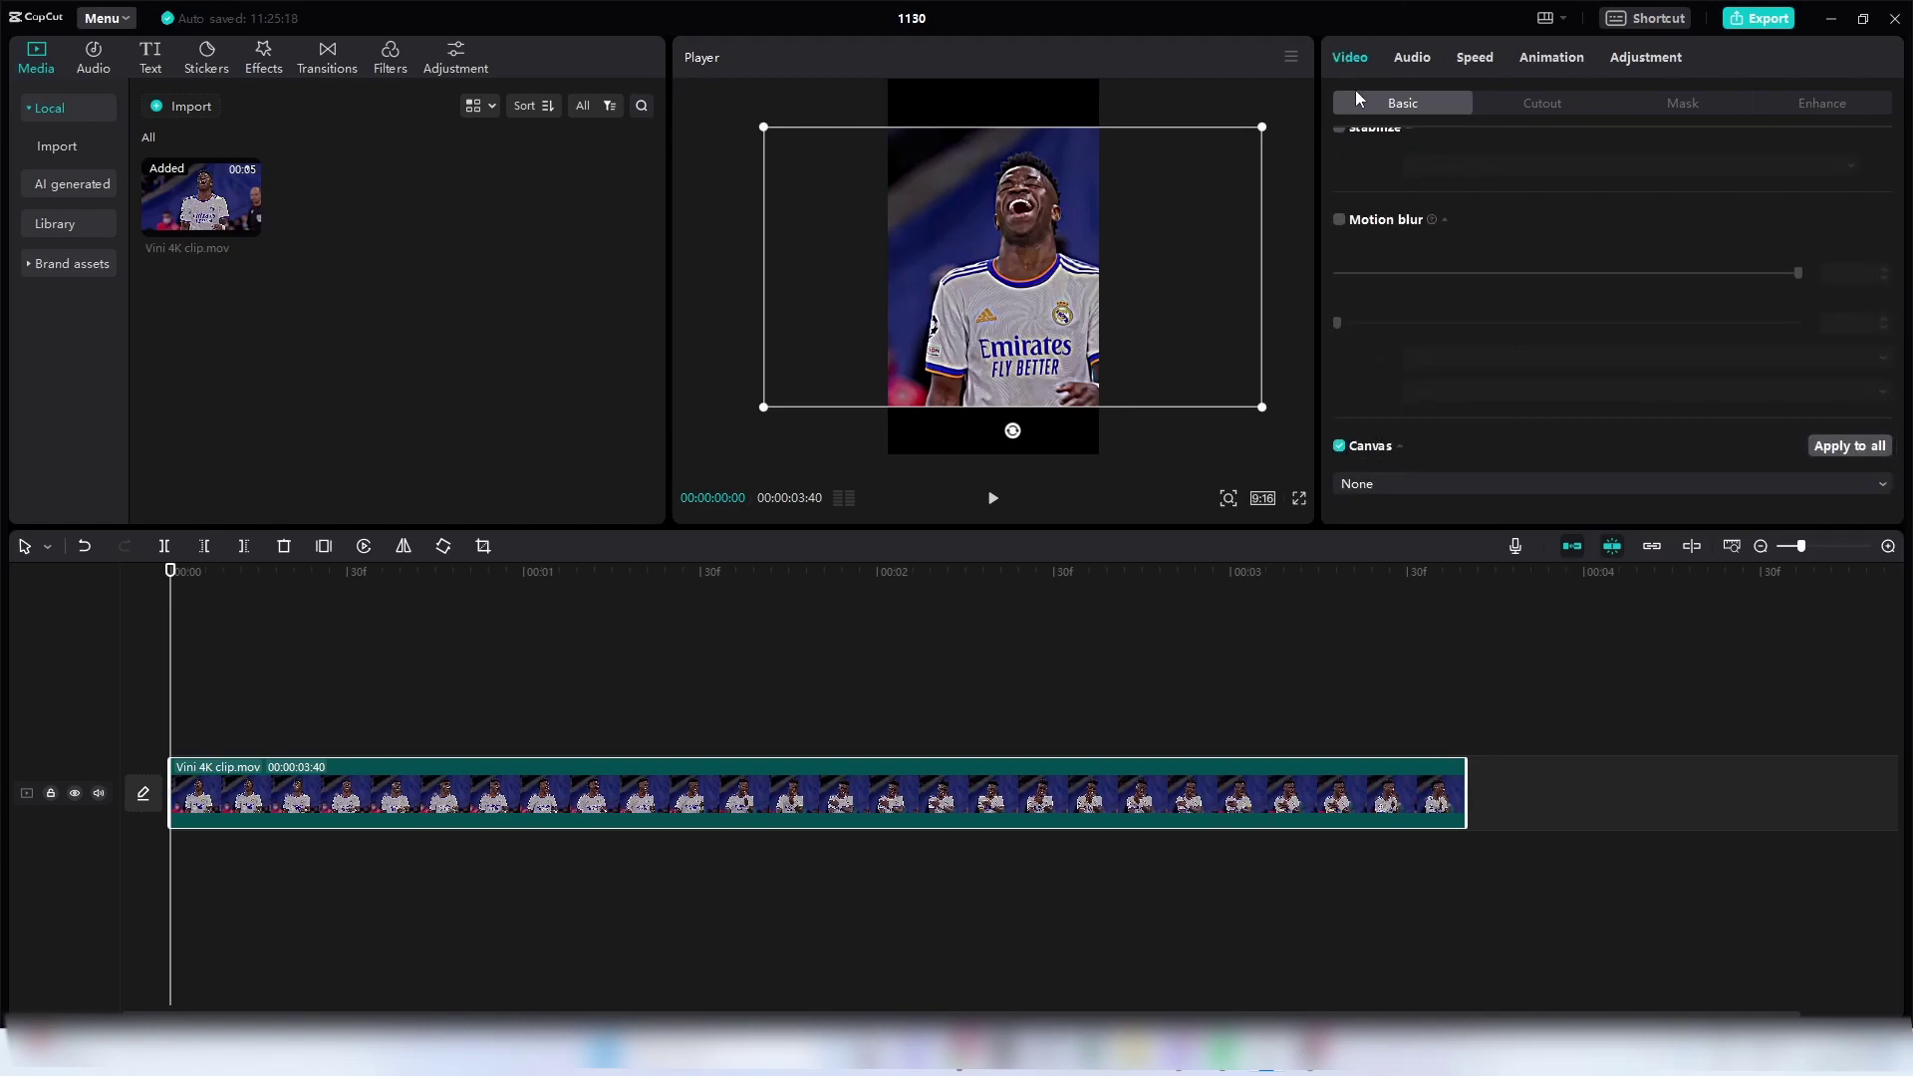
left_click(1395, 485)
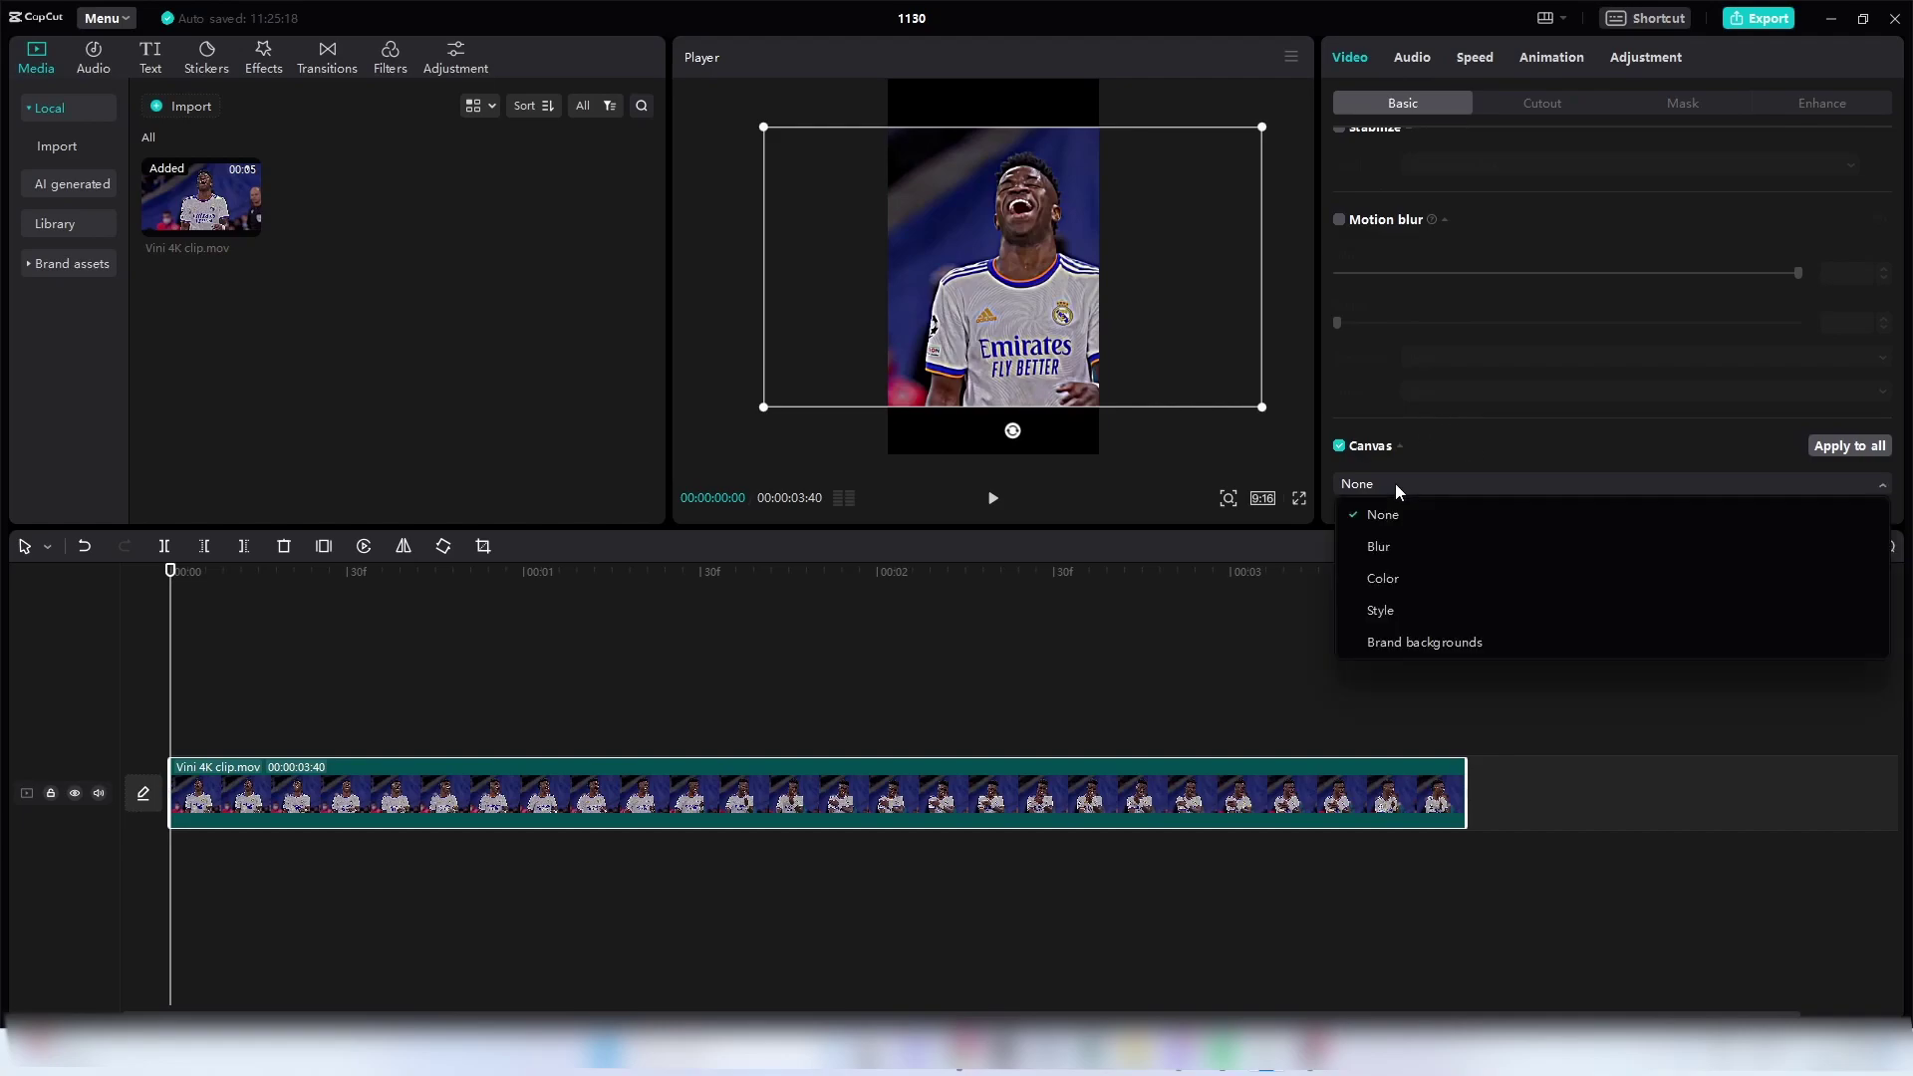
left_click(1379, 551)
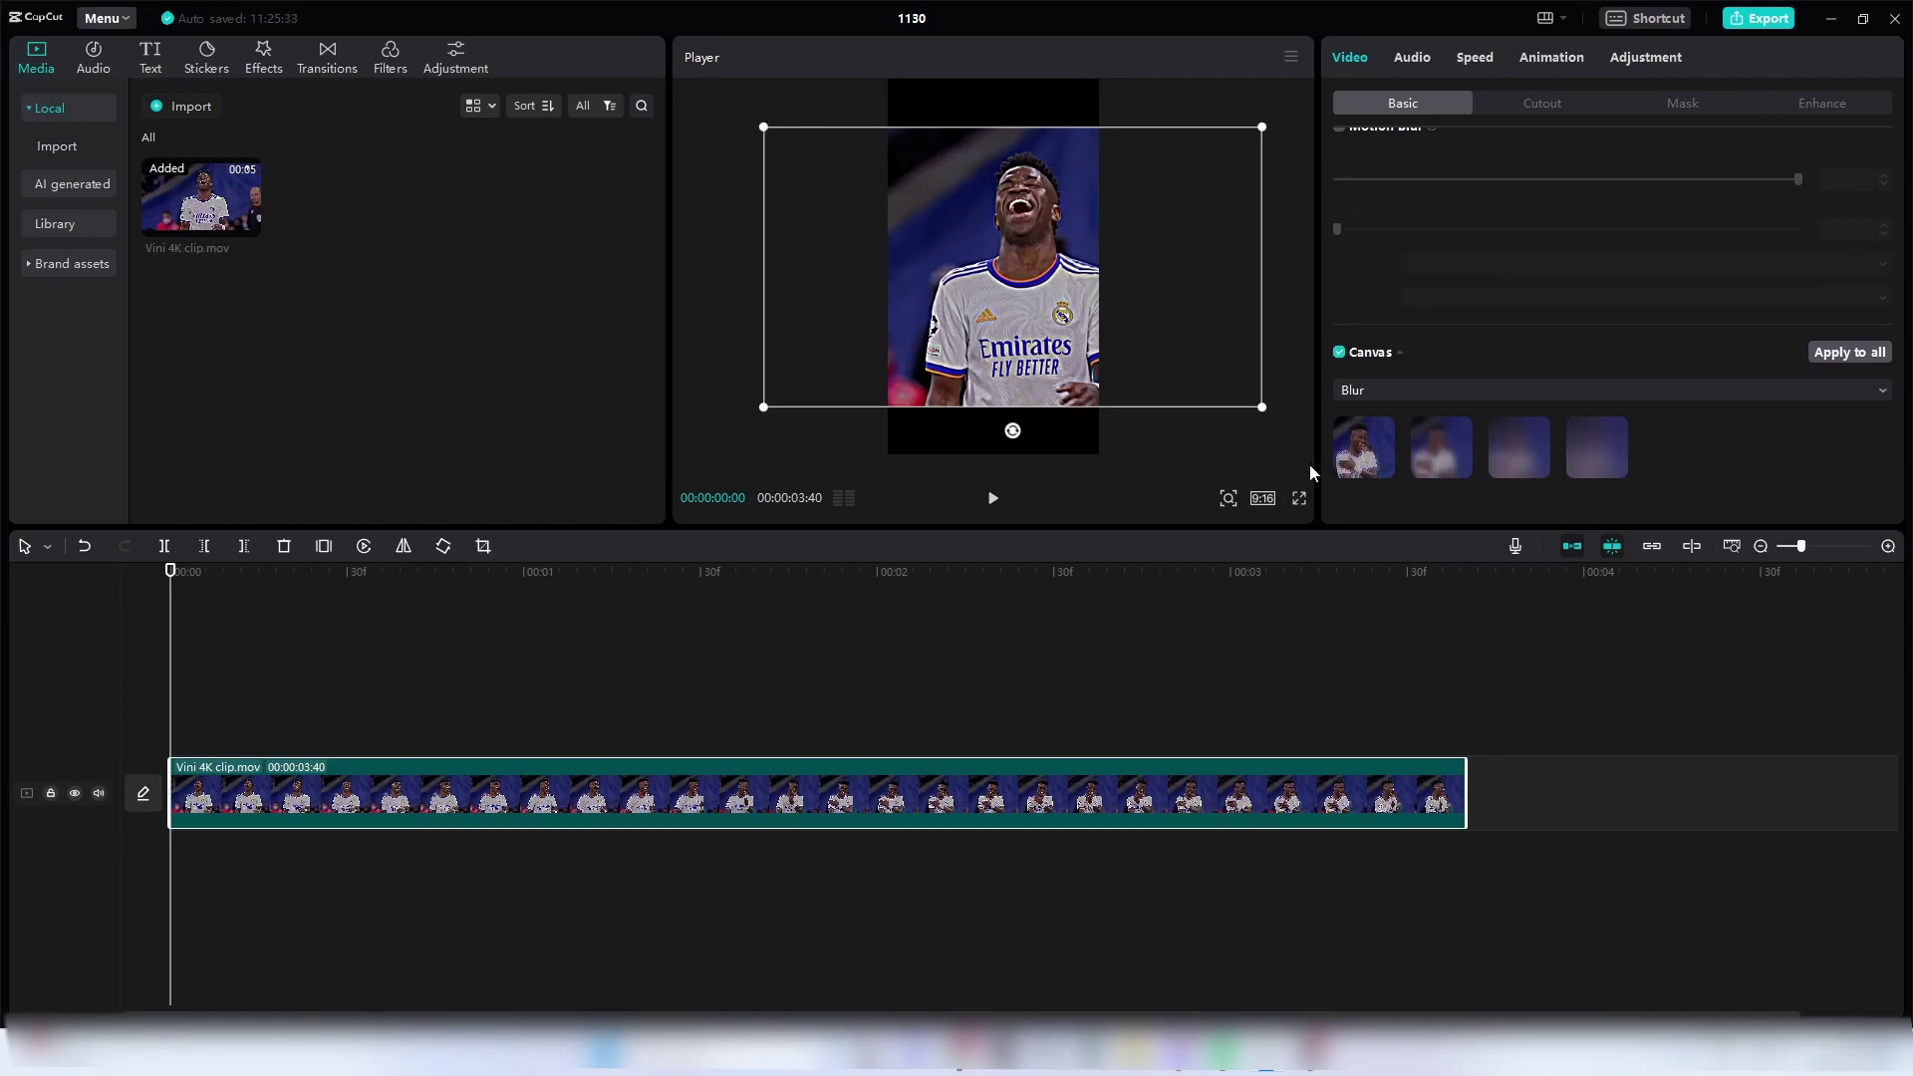
left_click(1375, 450)
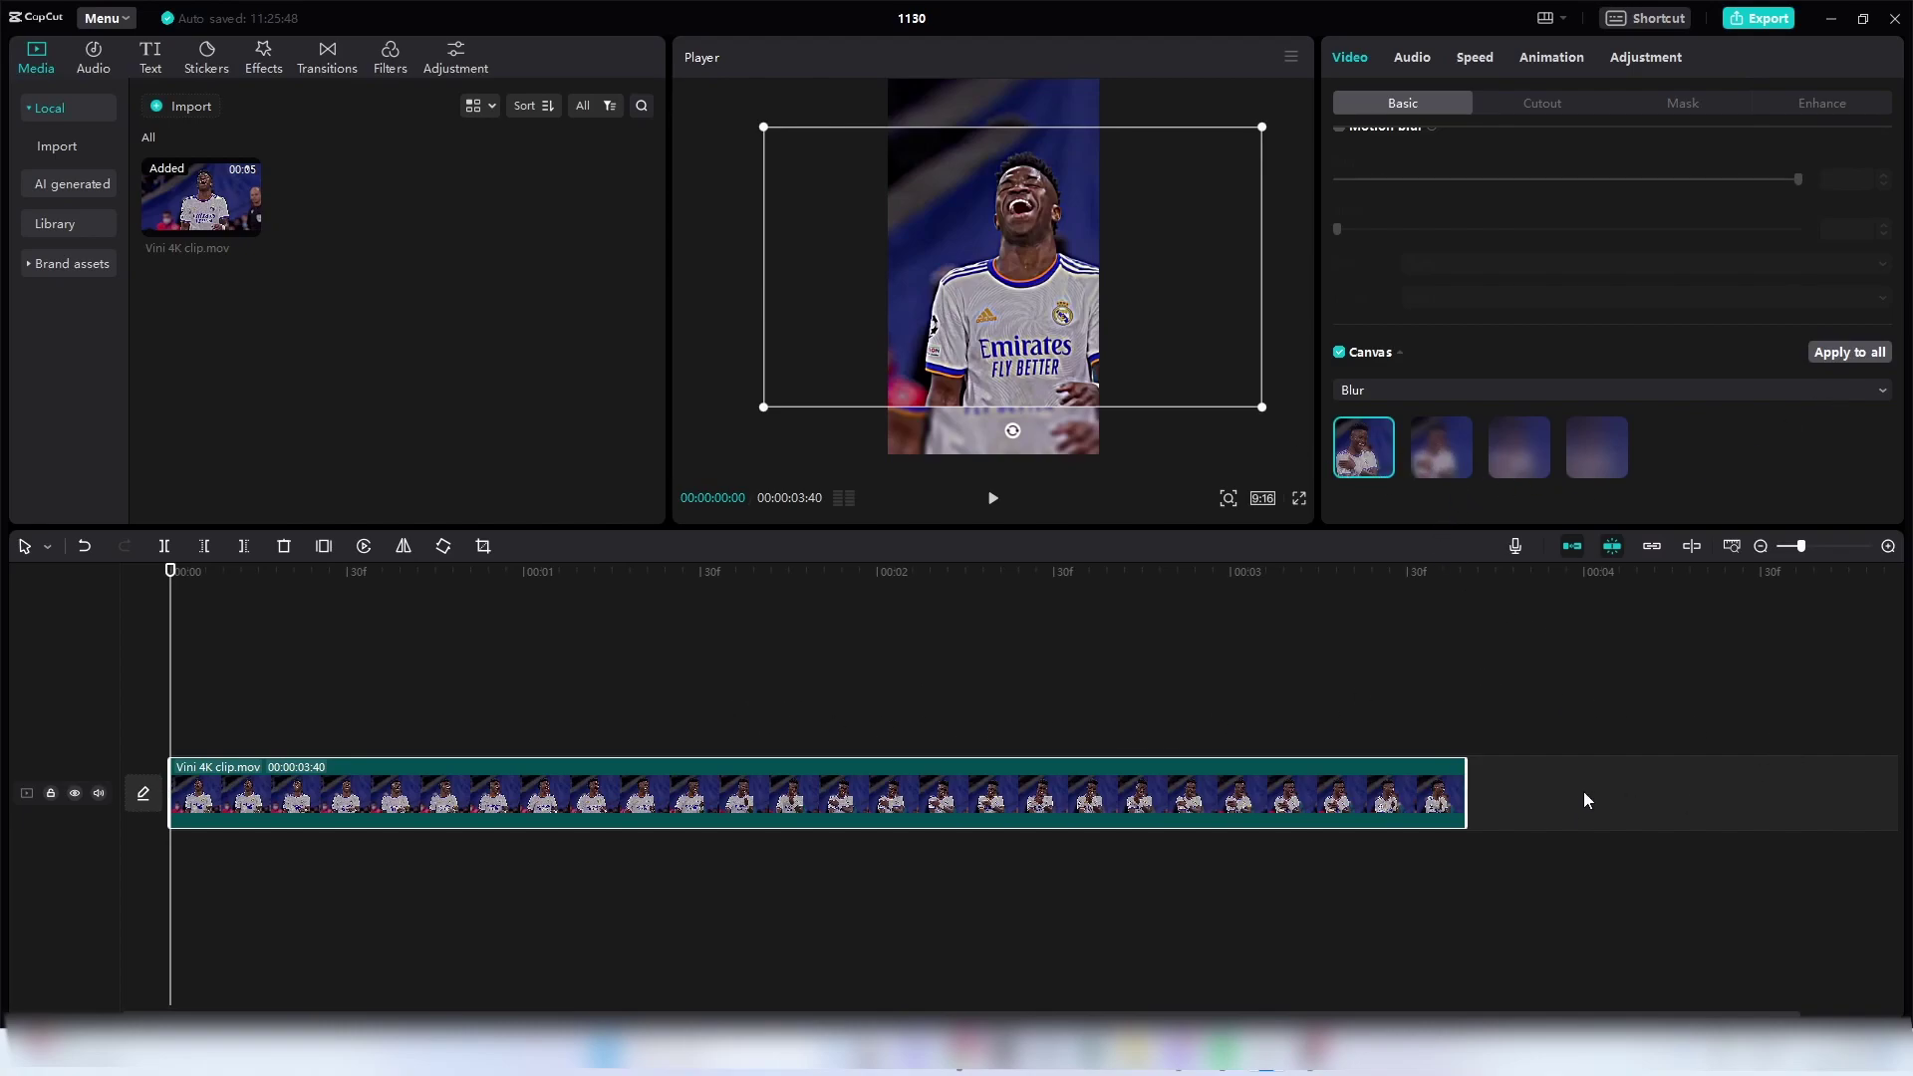
- Try each of the stronger canvas blur presets on the clip and return to the lightest one
left_click(1771, 809)
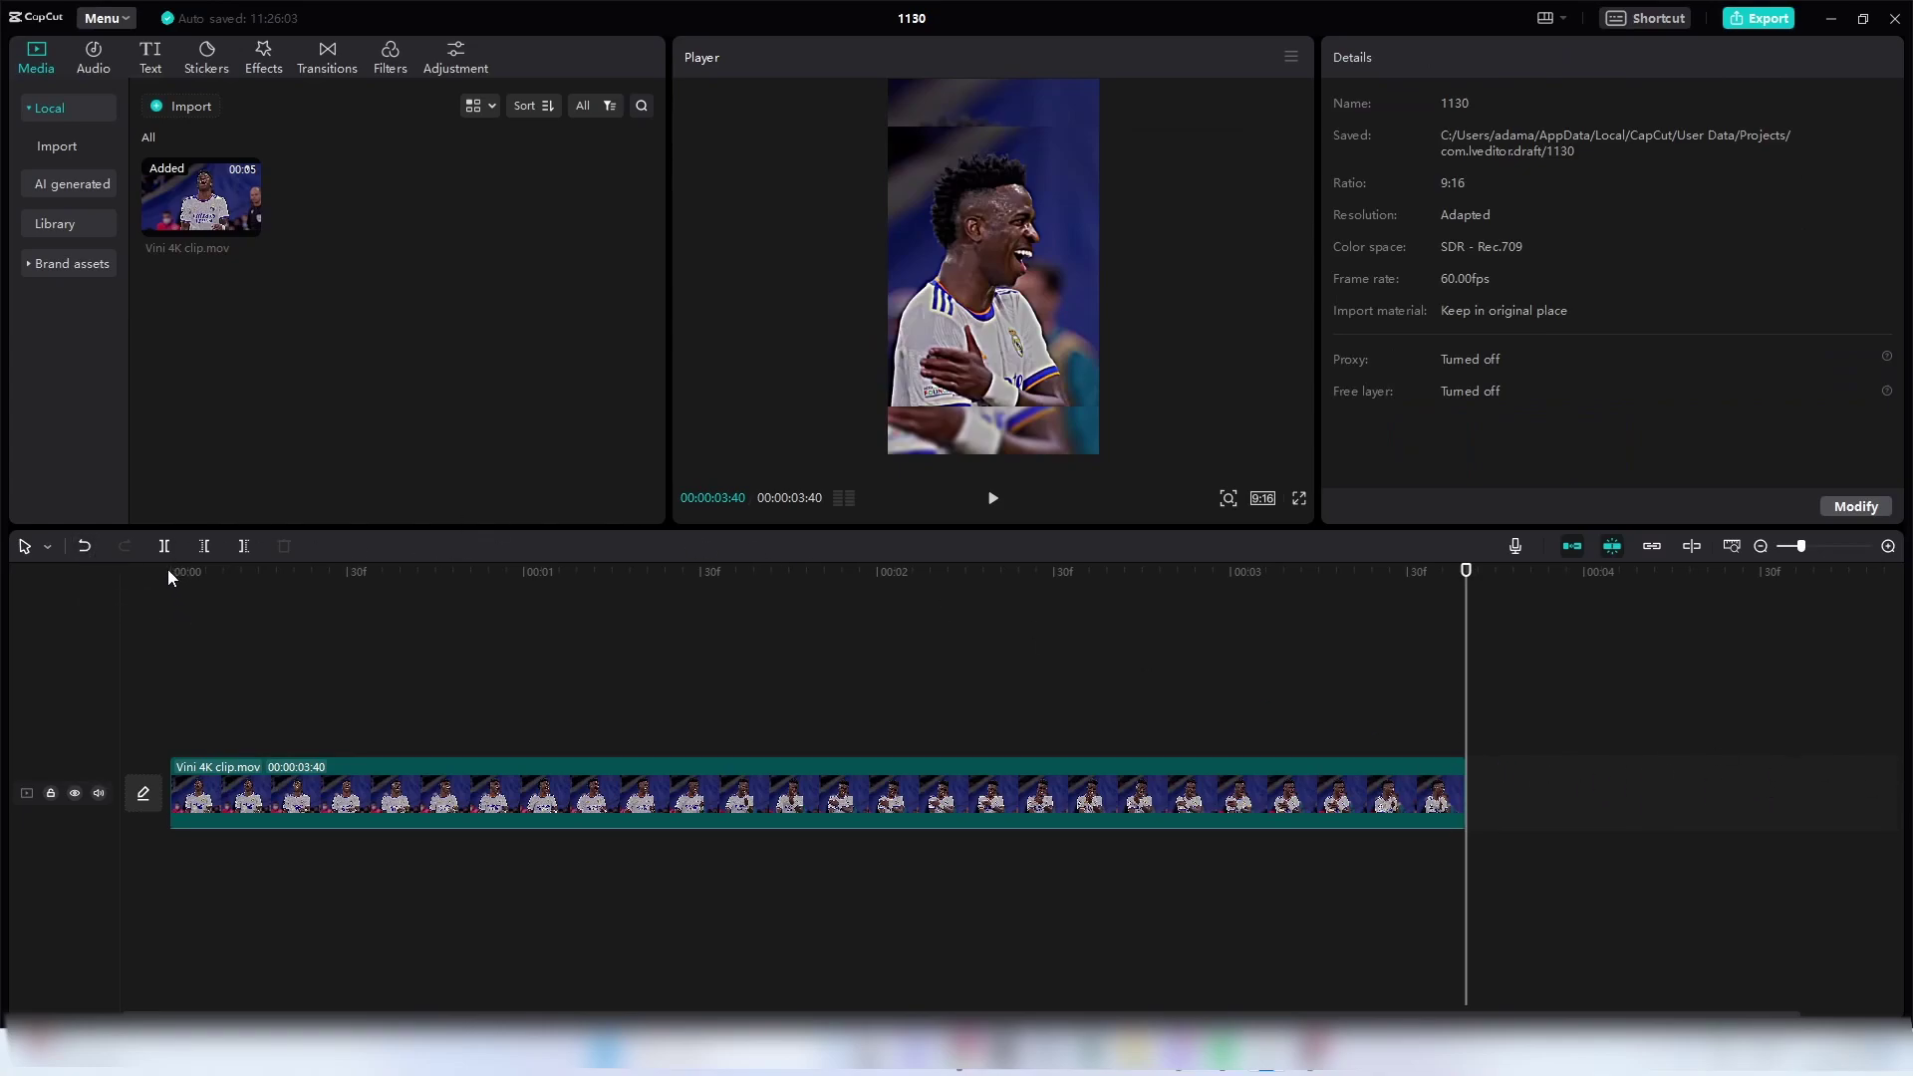
left_click(200, 570)
left_click(348, 762)
scroll(1707, 470, "down", 10)
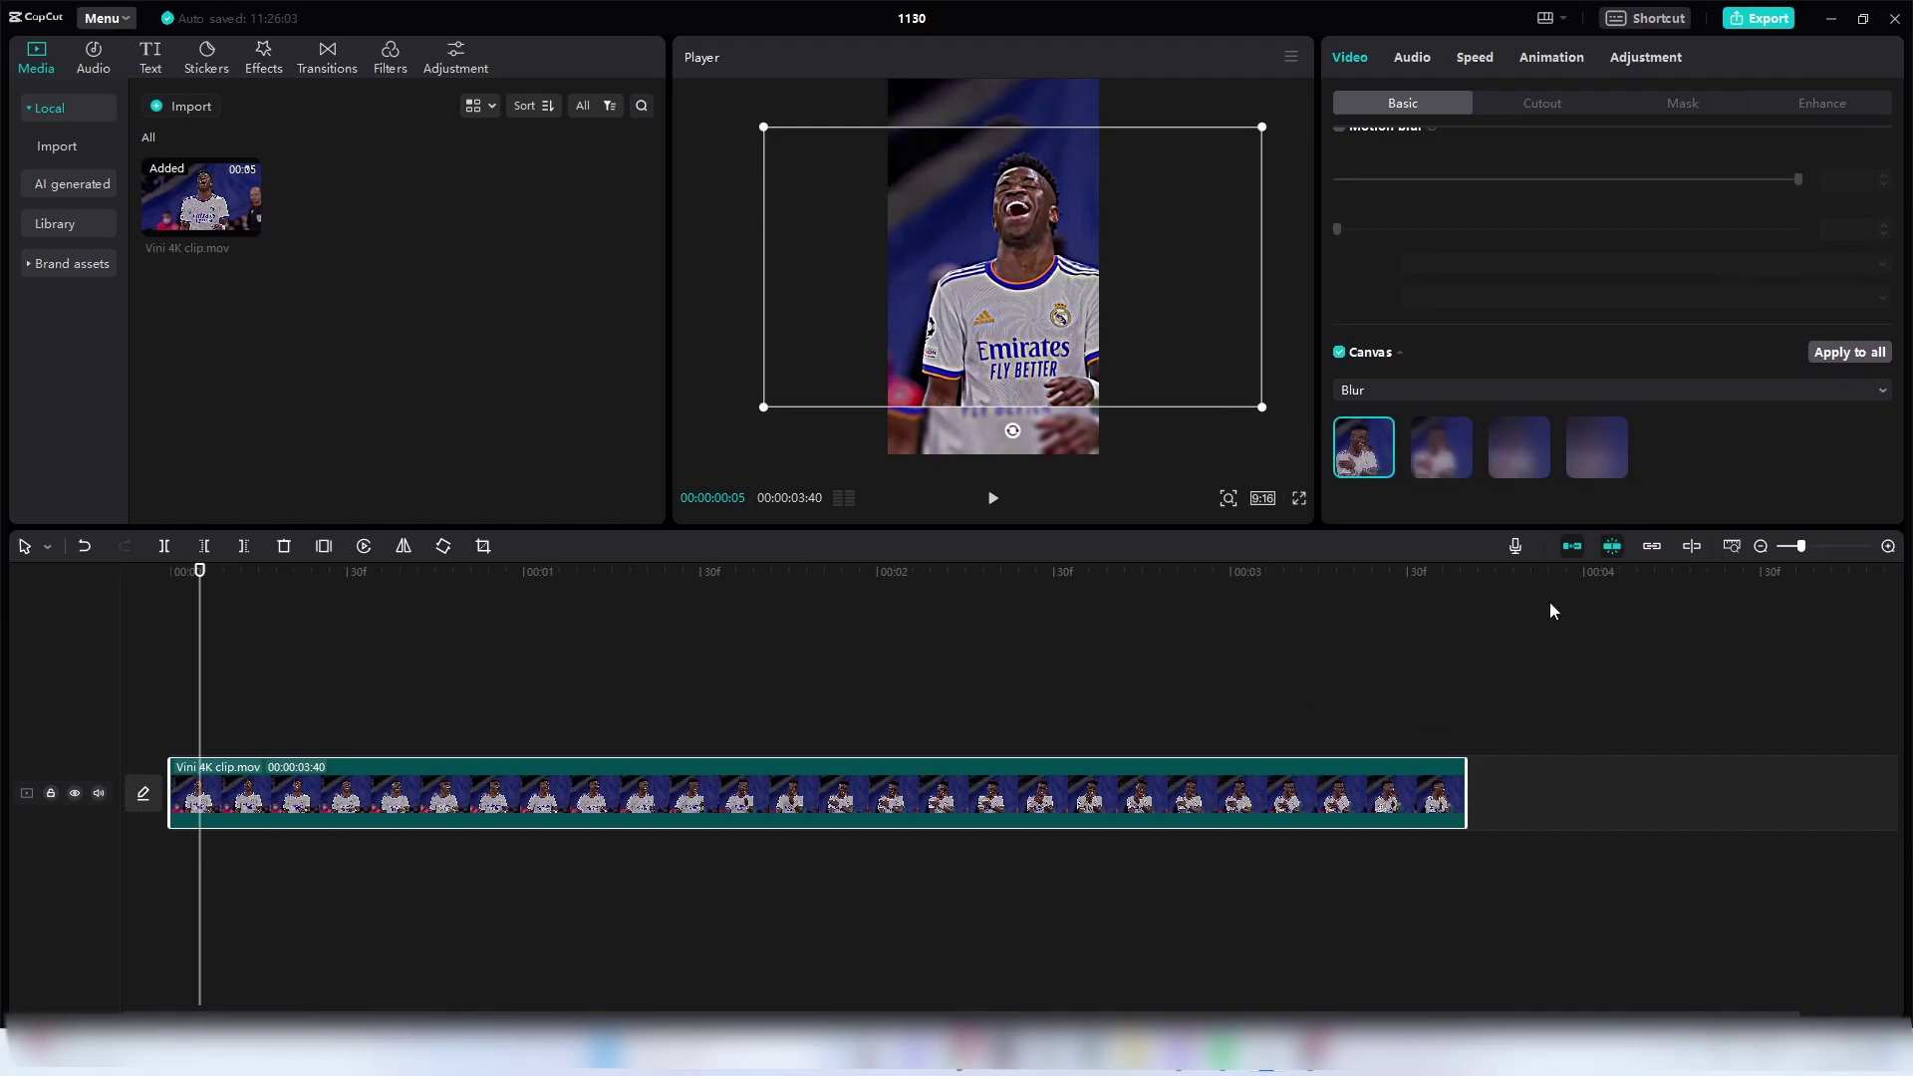
left_click(1425, 460)
left_click(1516, 453)
left_click(1594, 450)
left_click(1385, 453)
right_click(622, 797)
left_click(430, 780)
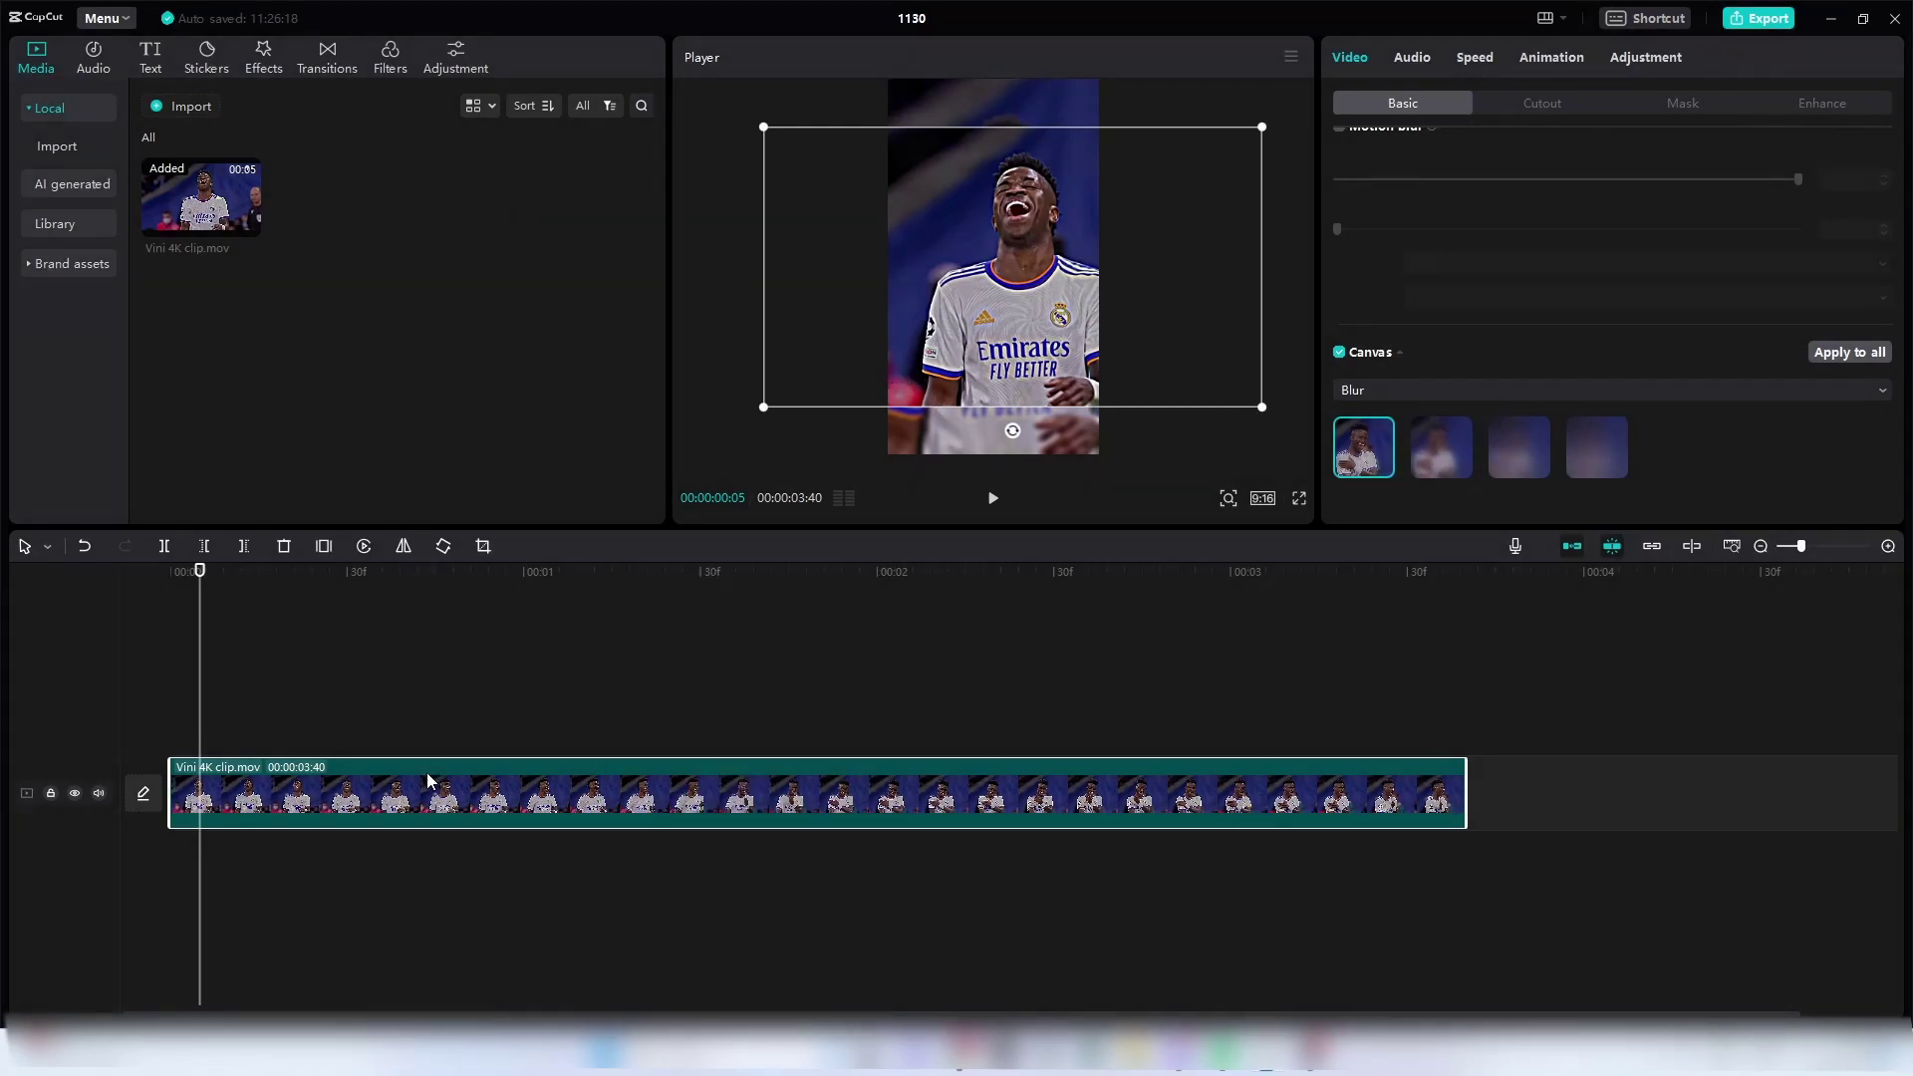
- Apply the Fade Out animation to the end of the clip and lengthen its duration
left_click(1531, 57)
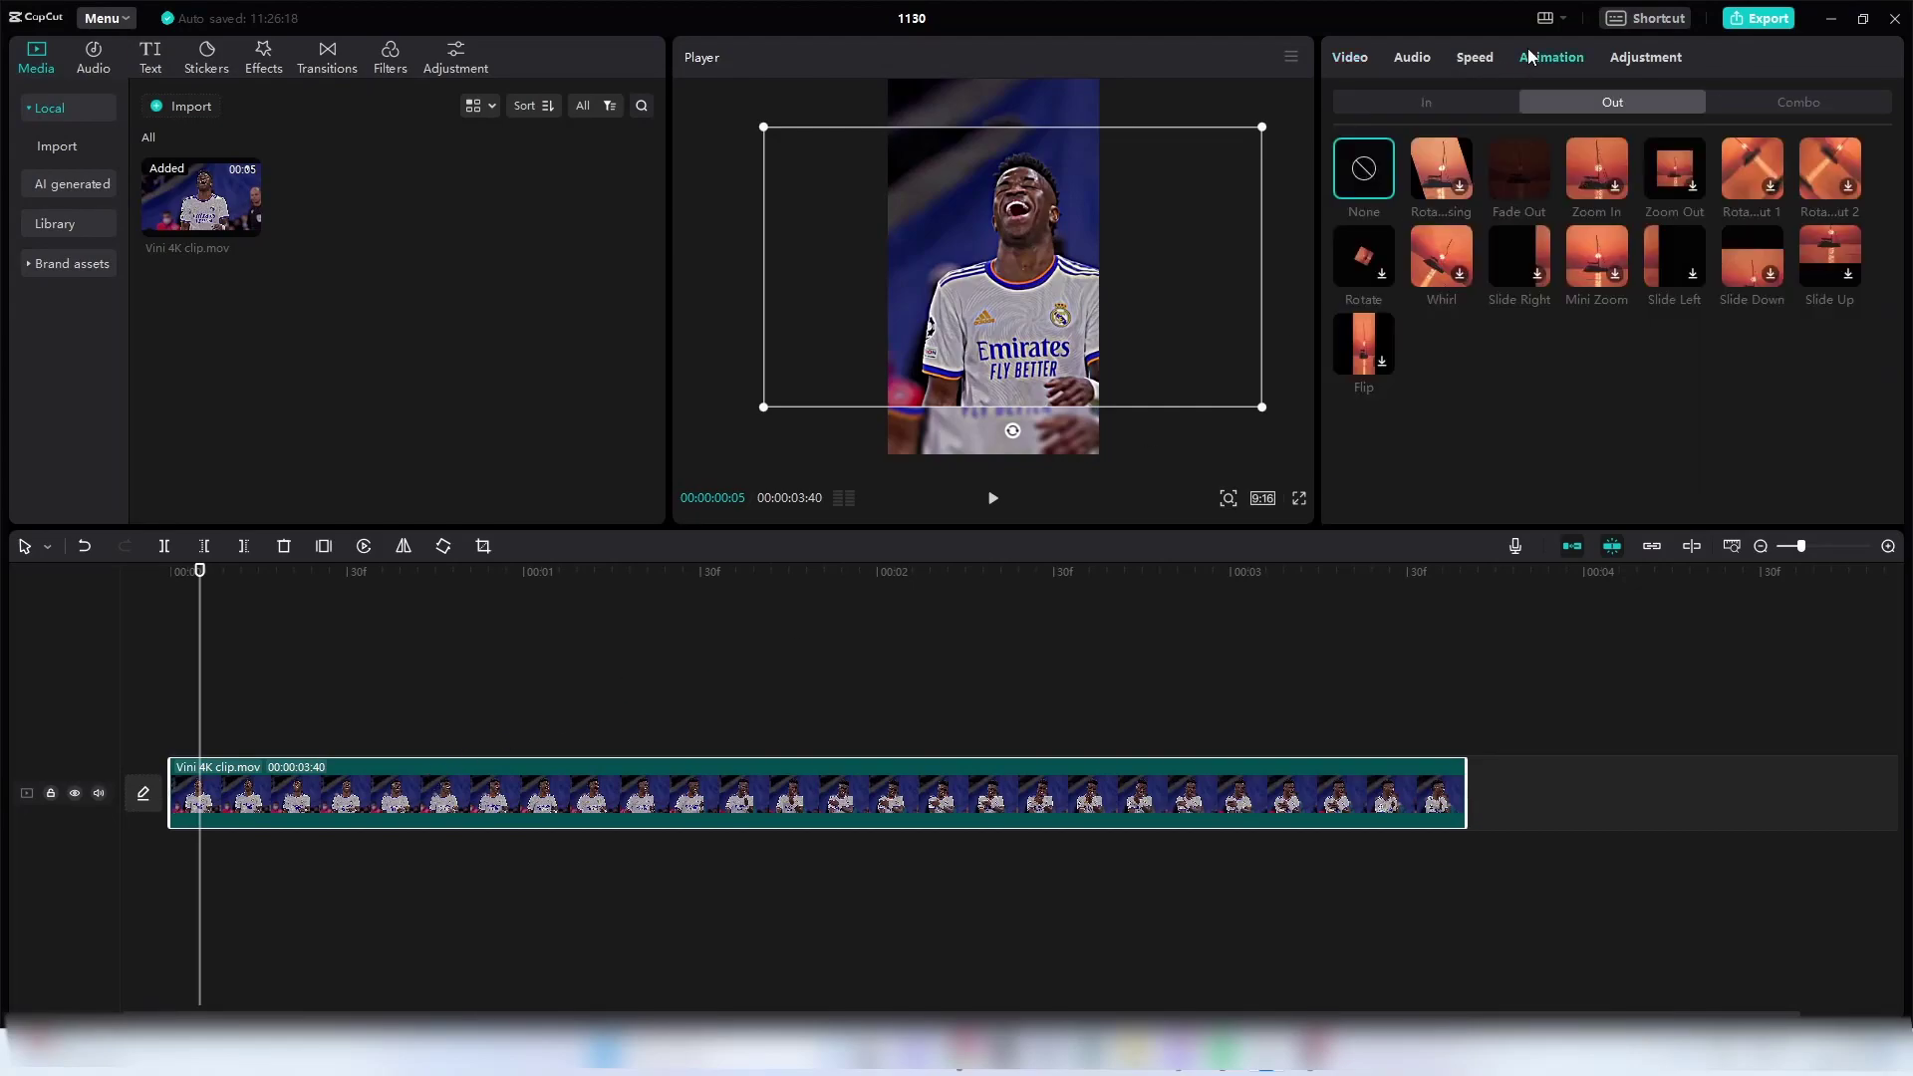
left_click(1522, 173)
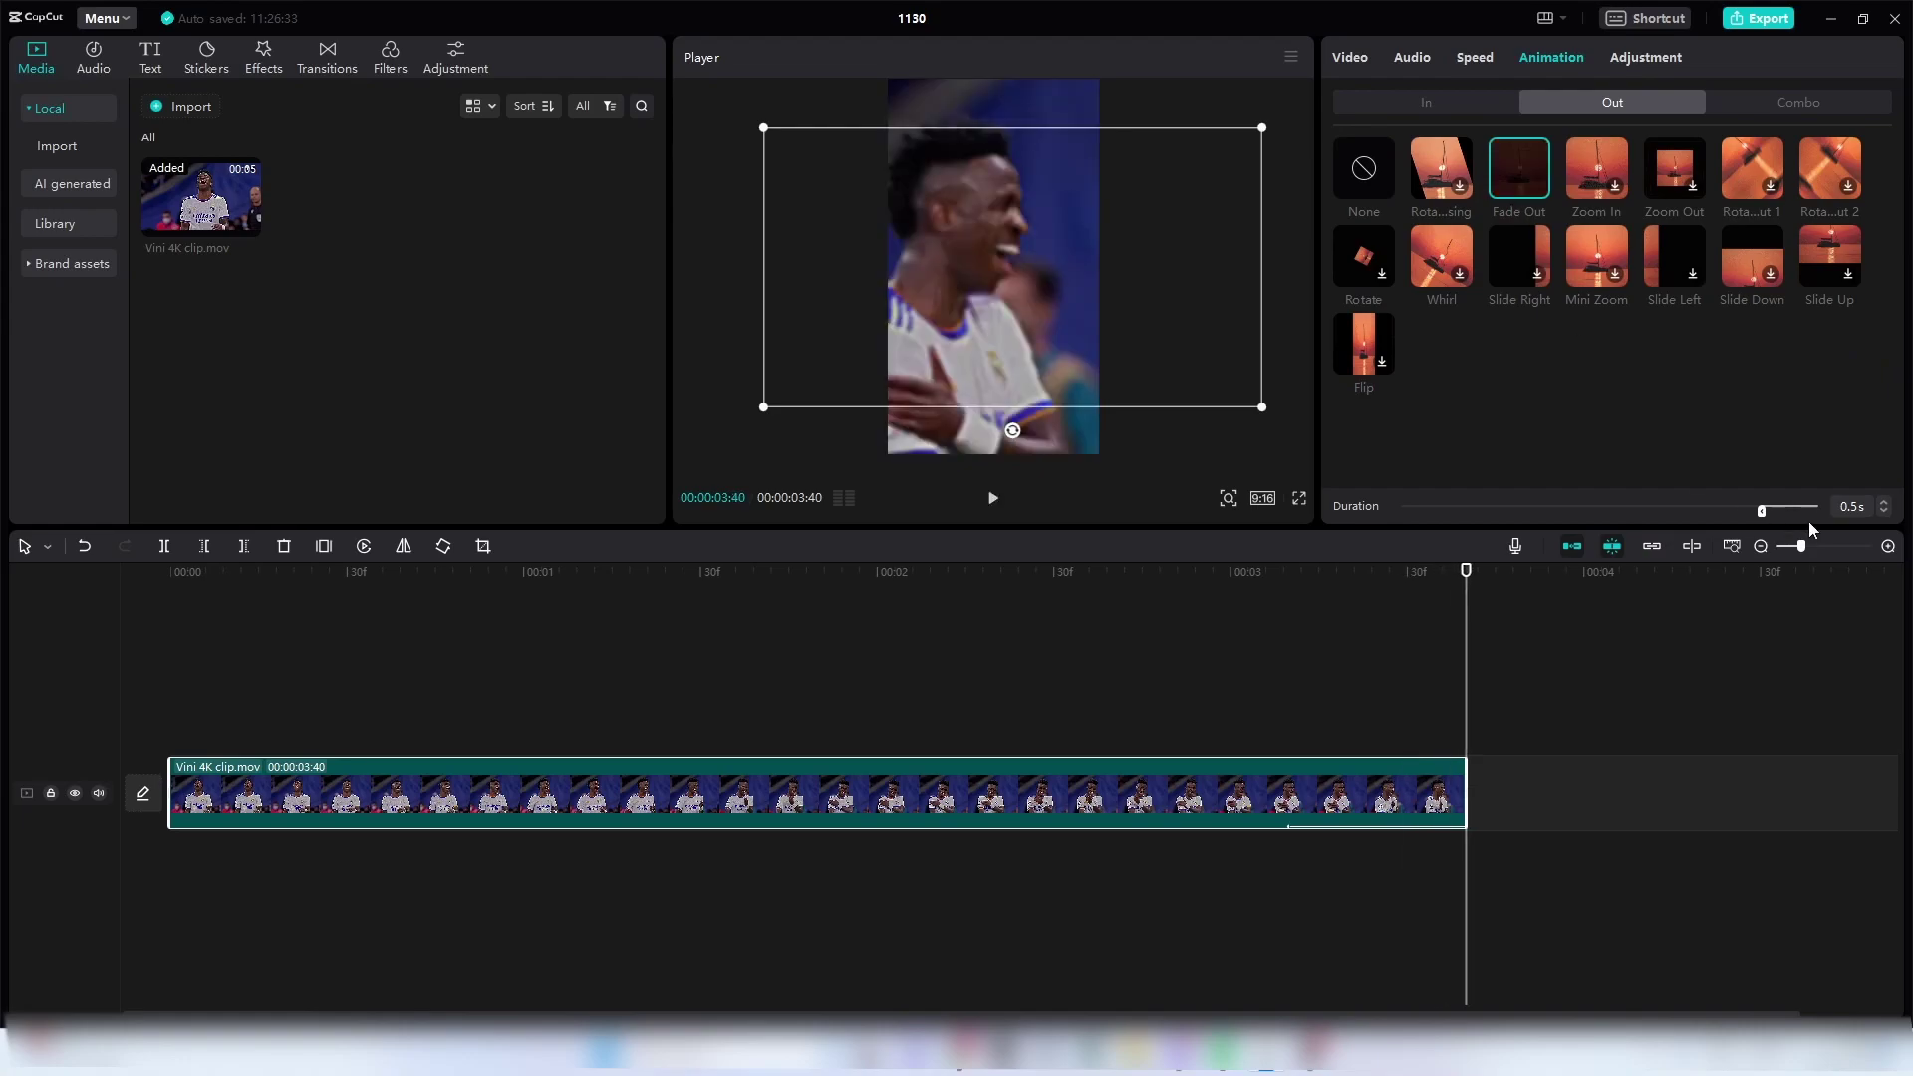
left_click_drag(1759, 510, 1684, 510)
- Play the clip from its middle and from the start to review the fade and the blurred background
left_click(936, 607)
left_click(789, 574)
left_click(815, 783)
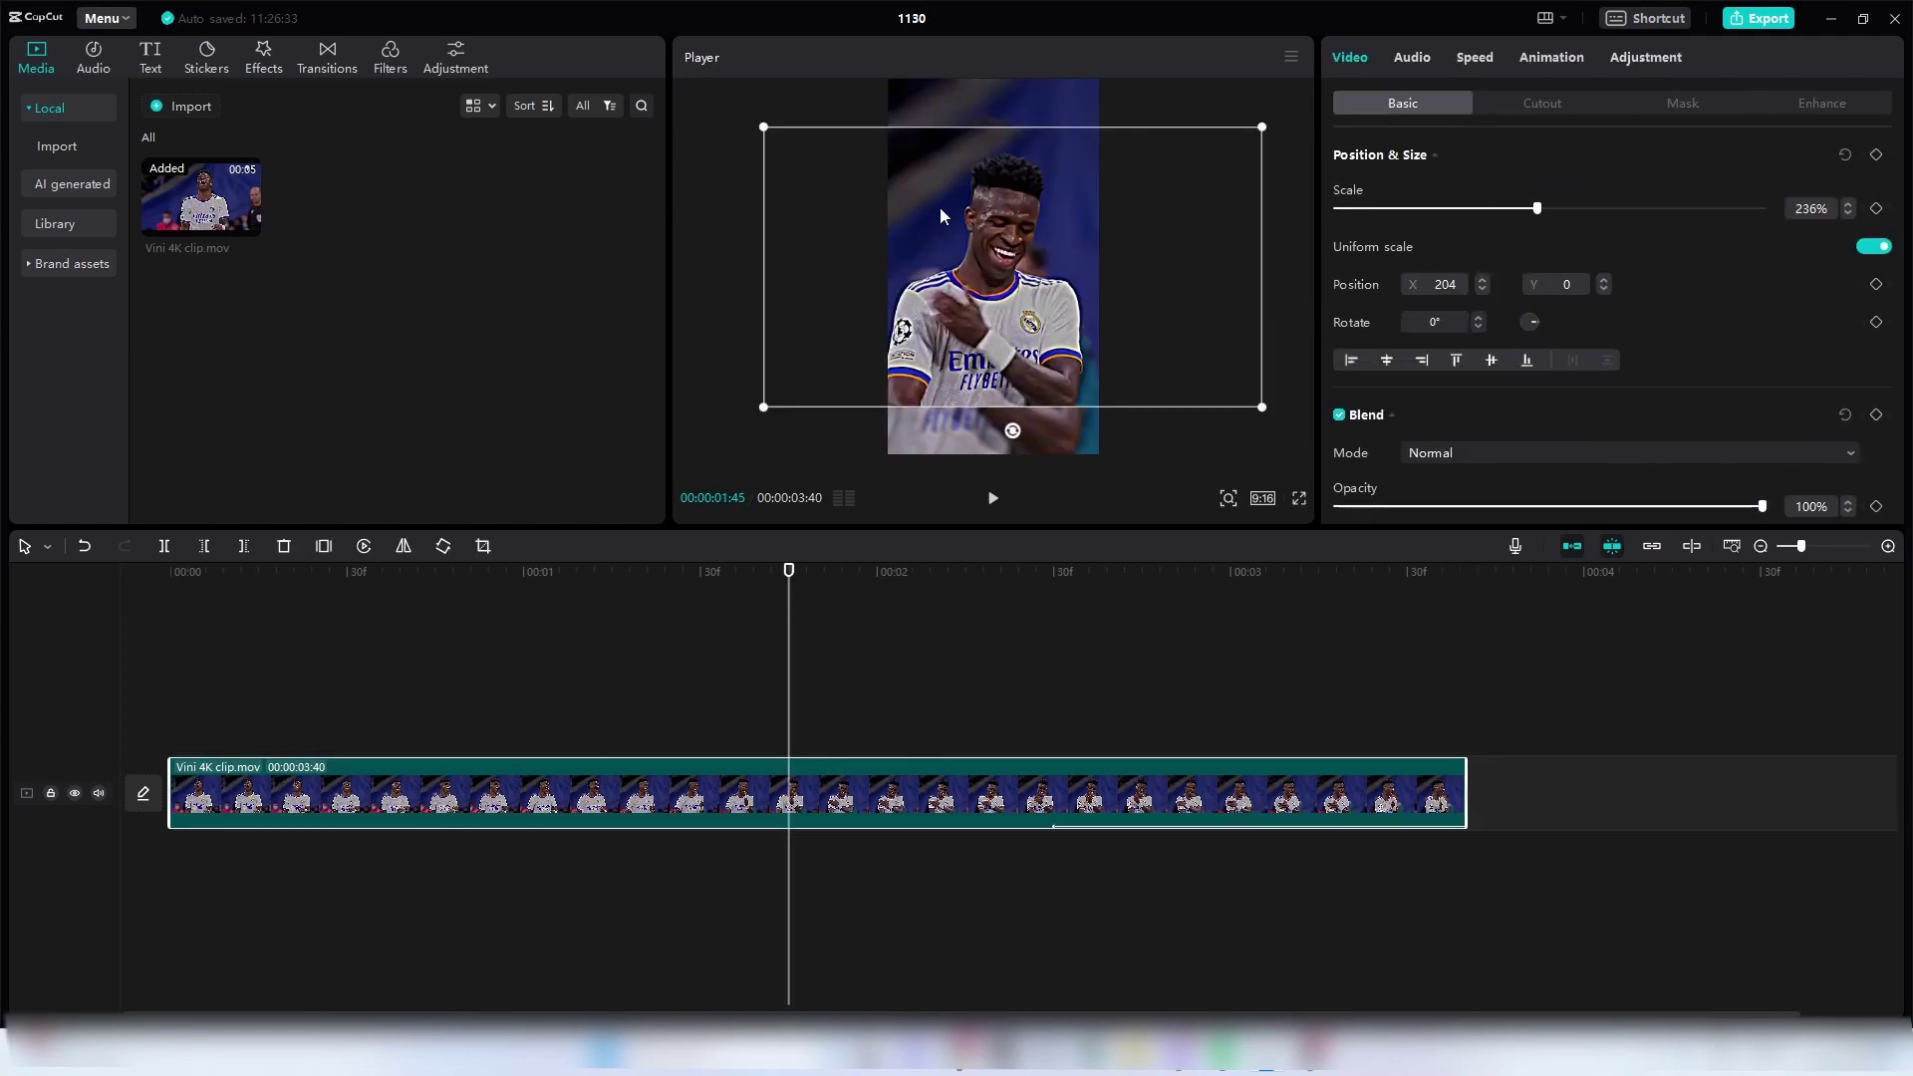
key("space")
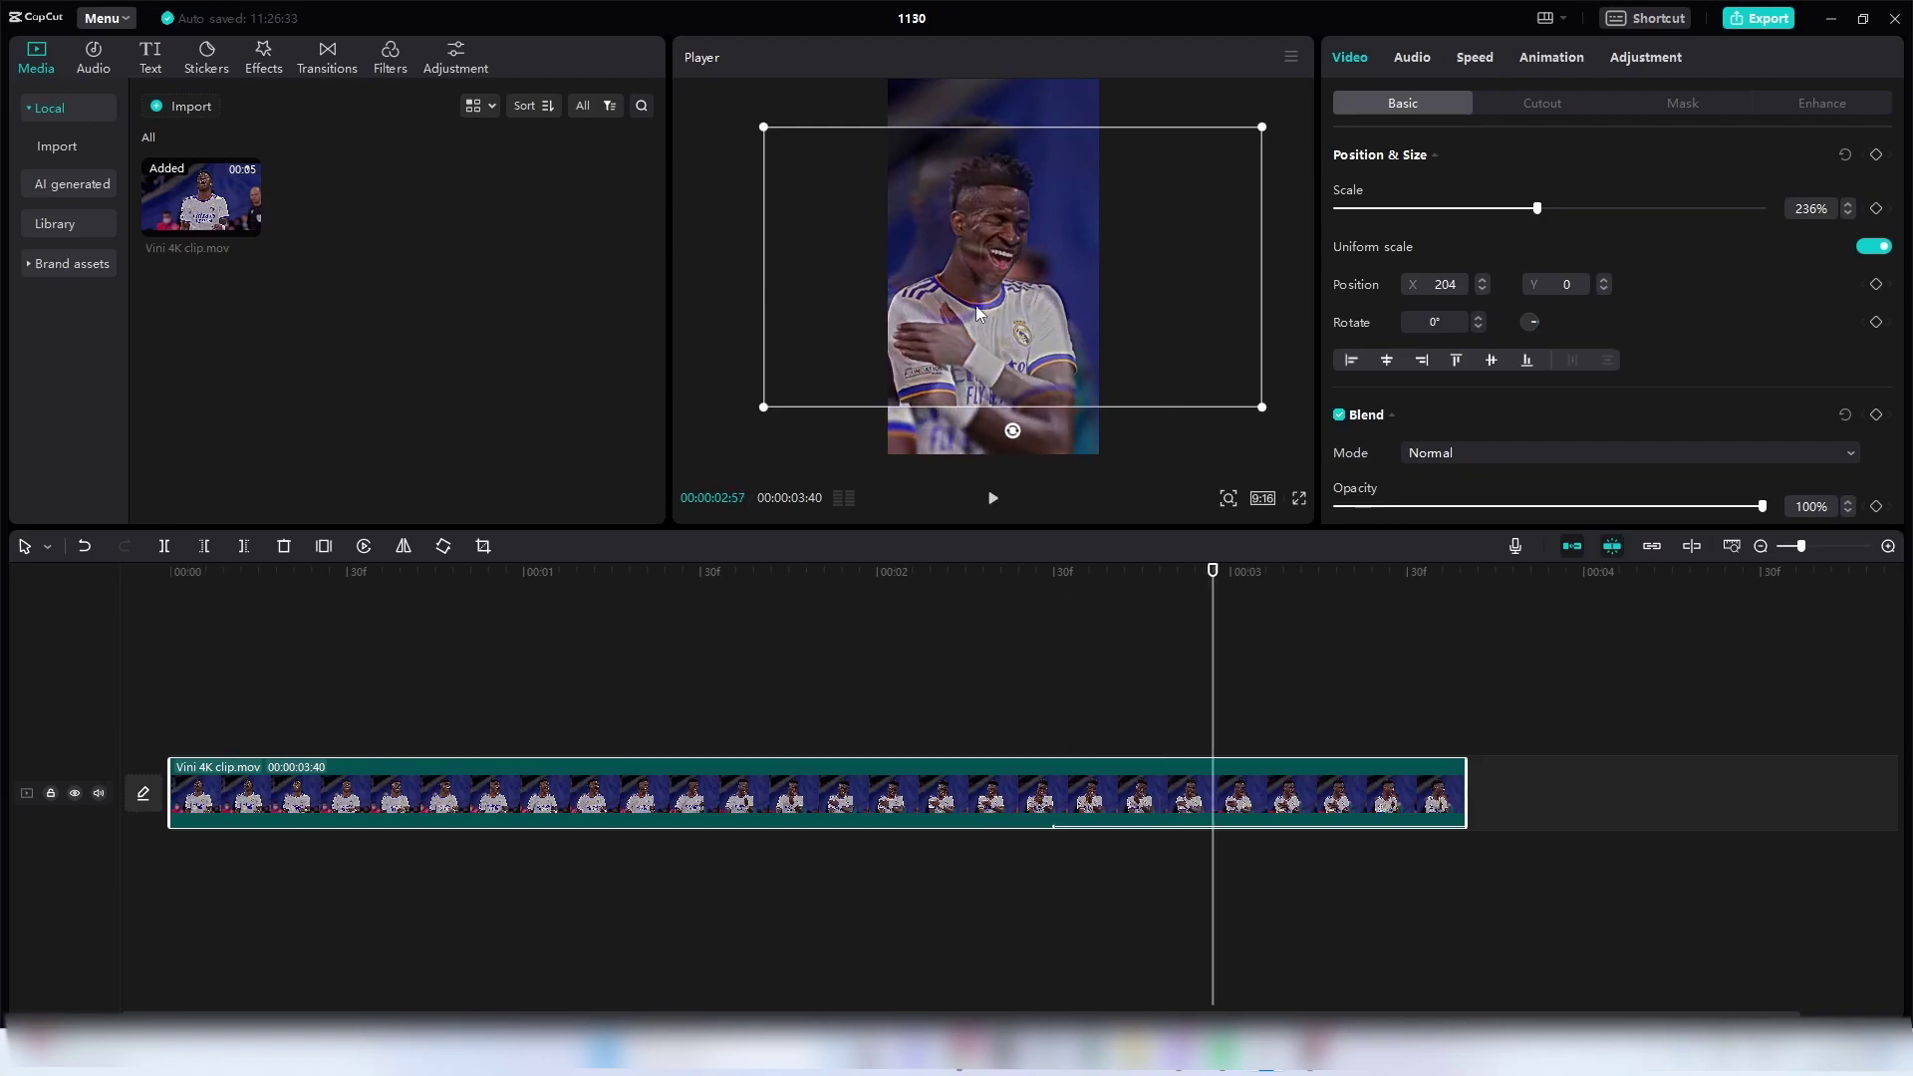
key("space")
key("space")
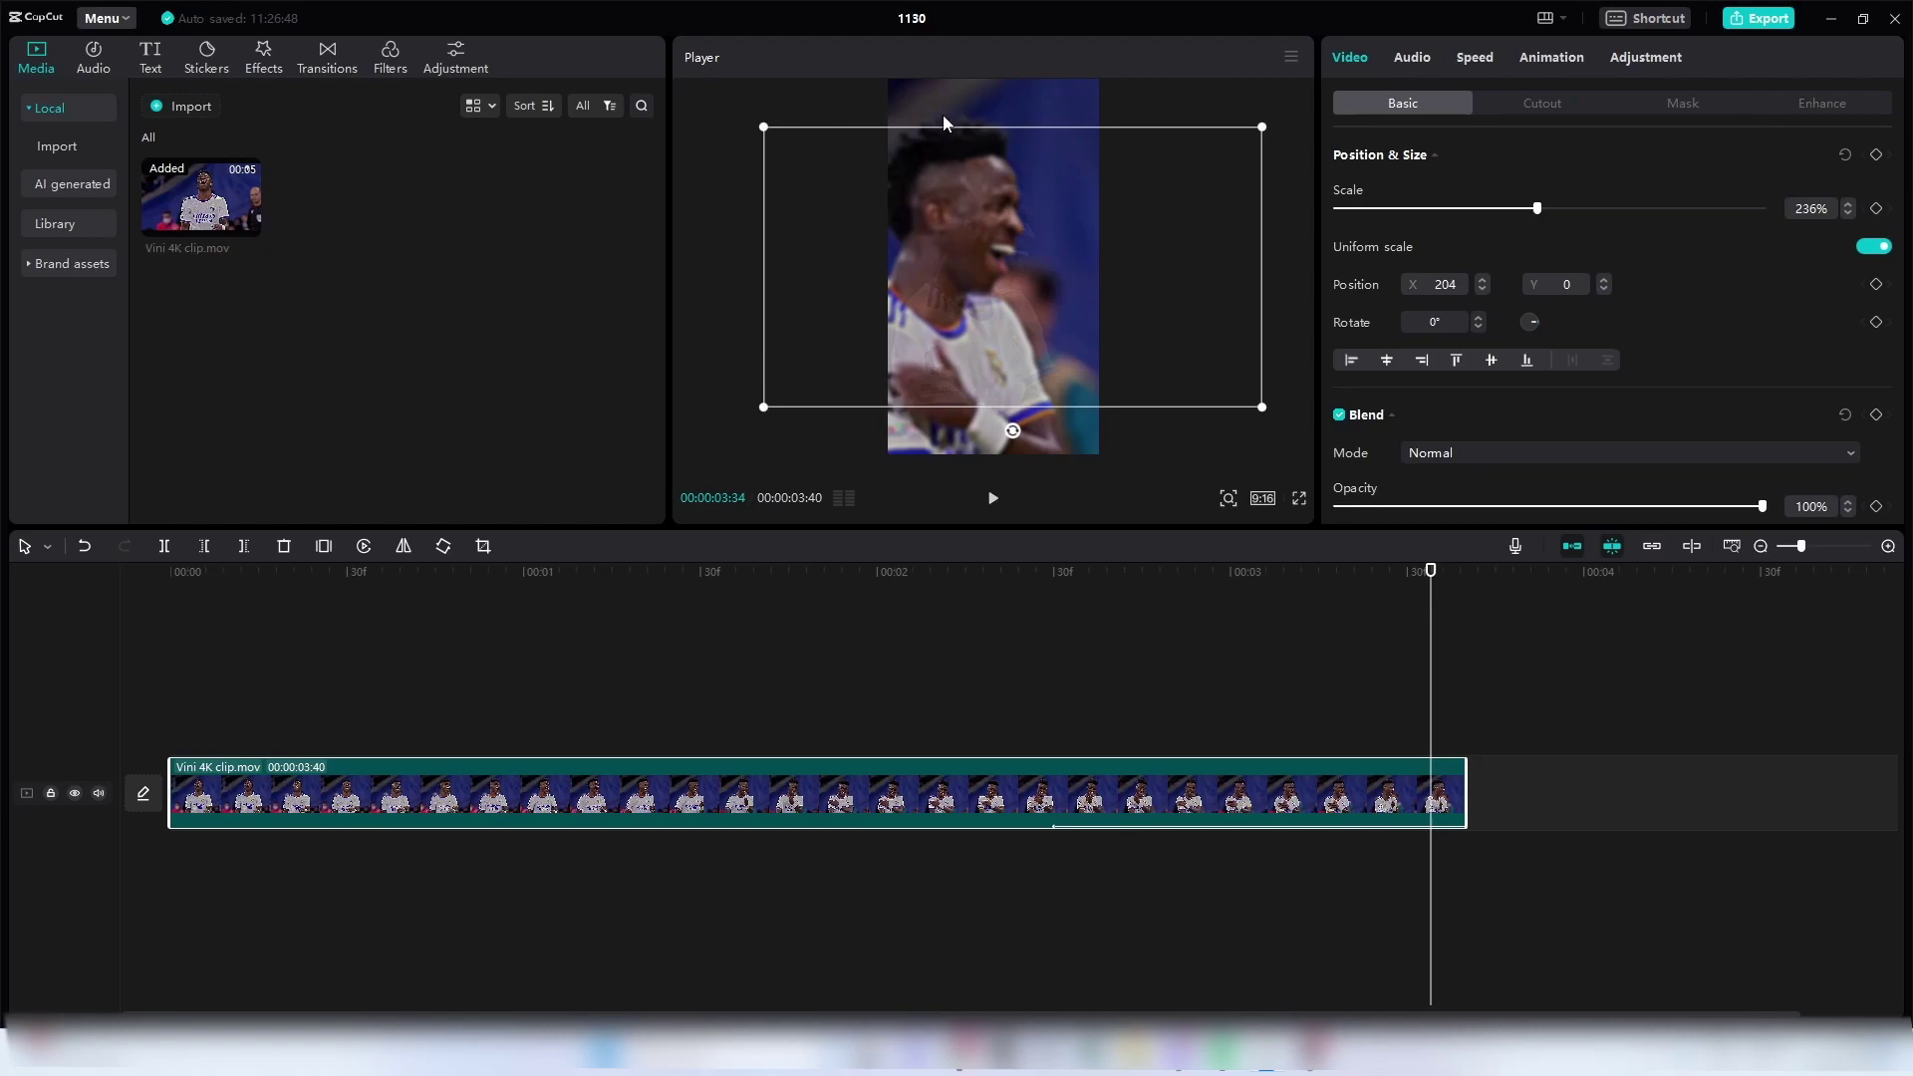
left_click_drag(191, 580, 164, 578)
key("space")
- Remove the clip's Fade Out animation and set its canvas background to None
left_click(1551, 57)
key("space")
left_click(1350, 57)
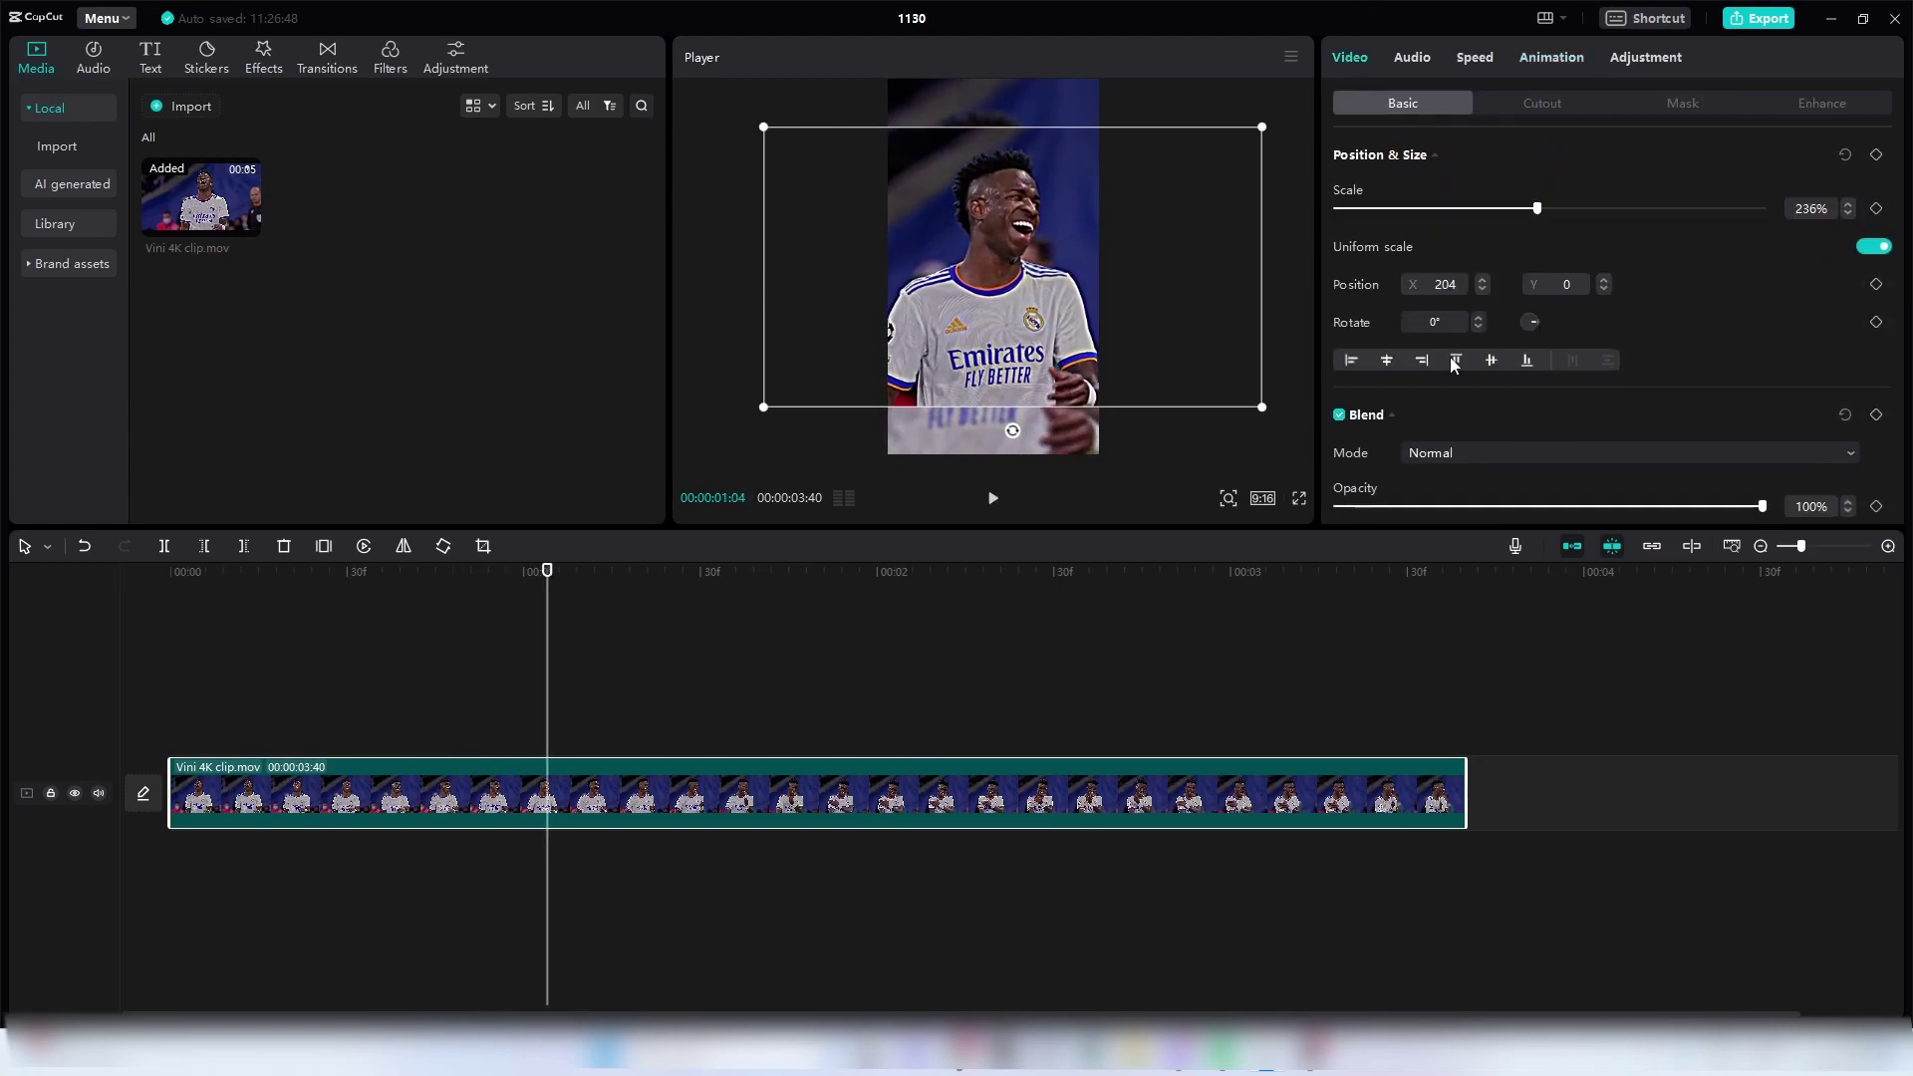
scroll(1495, 371, "down", 5)
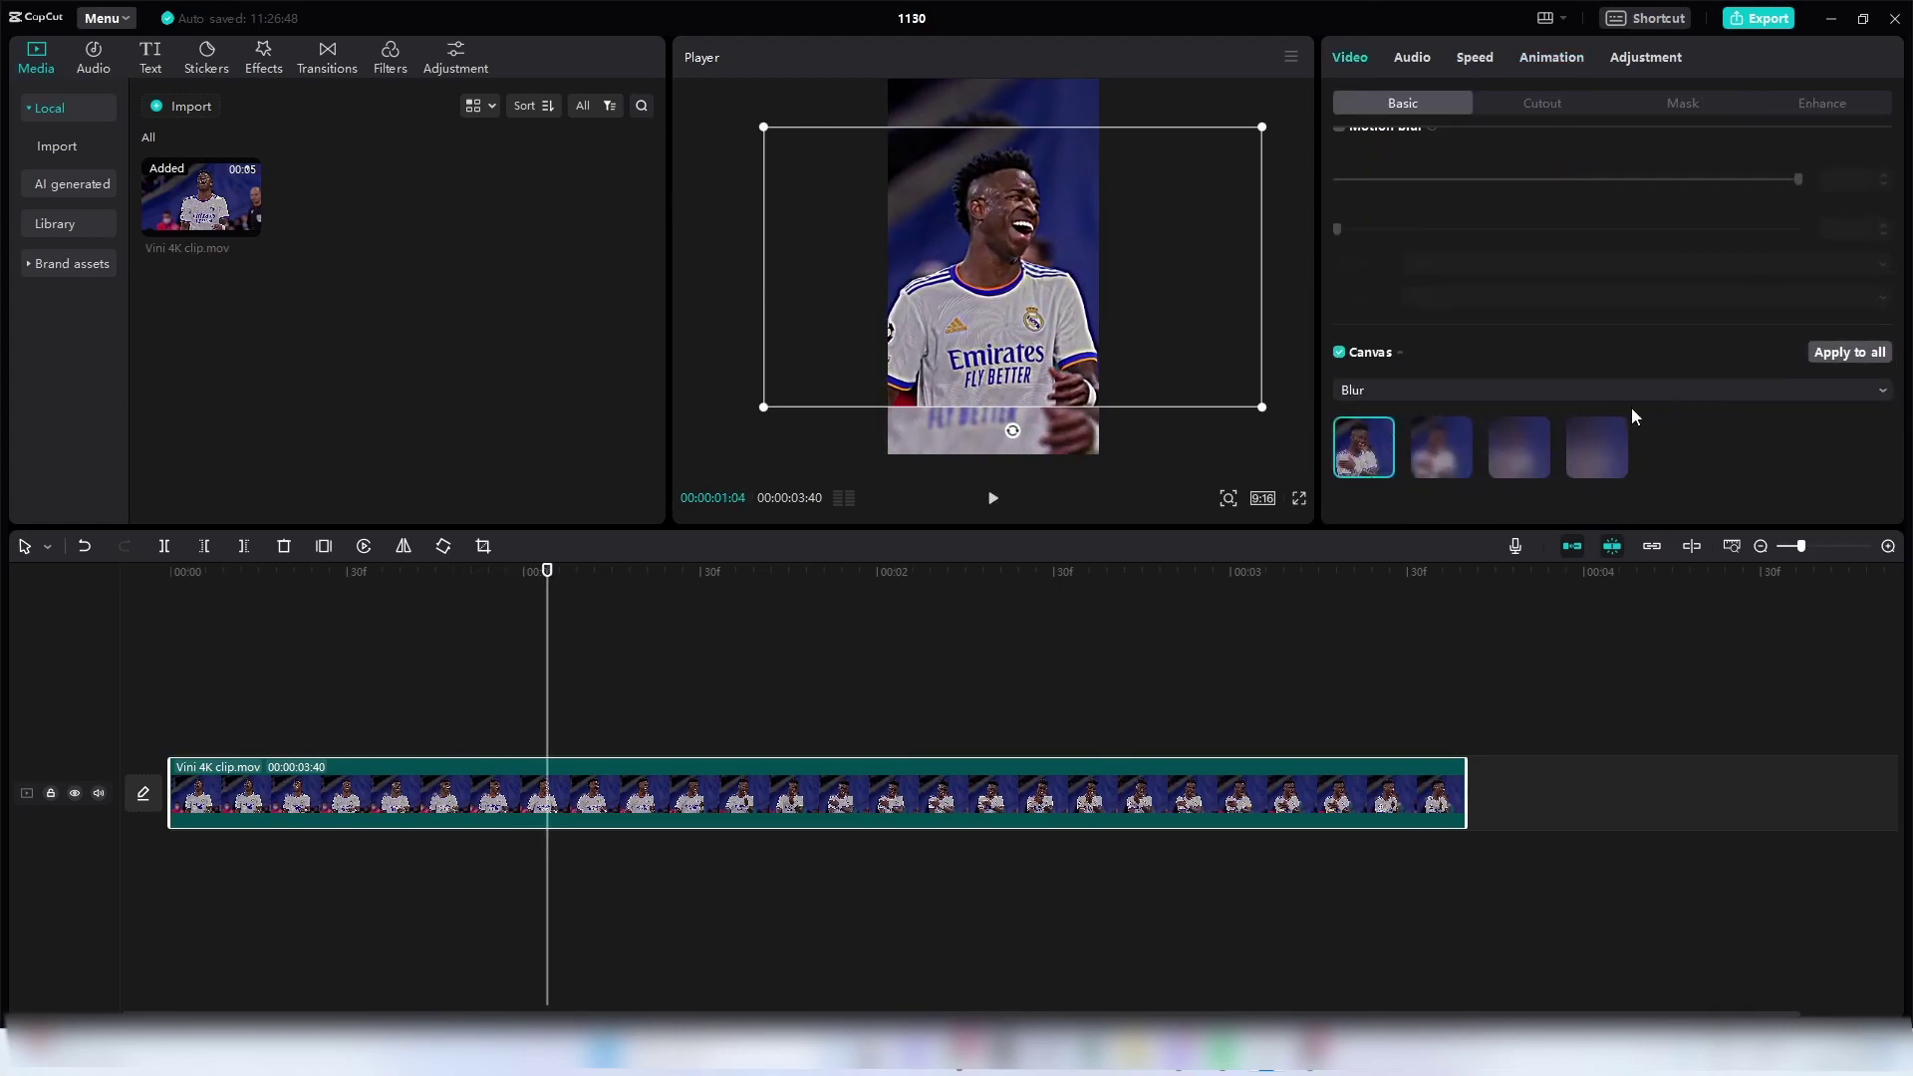
left_click(1396, 396)
left_click(1387, 435)
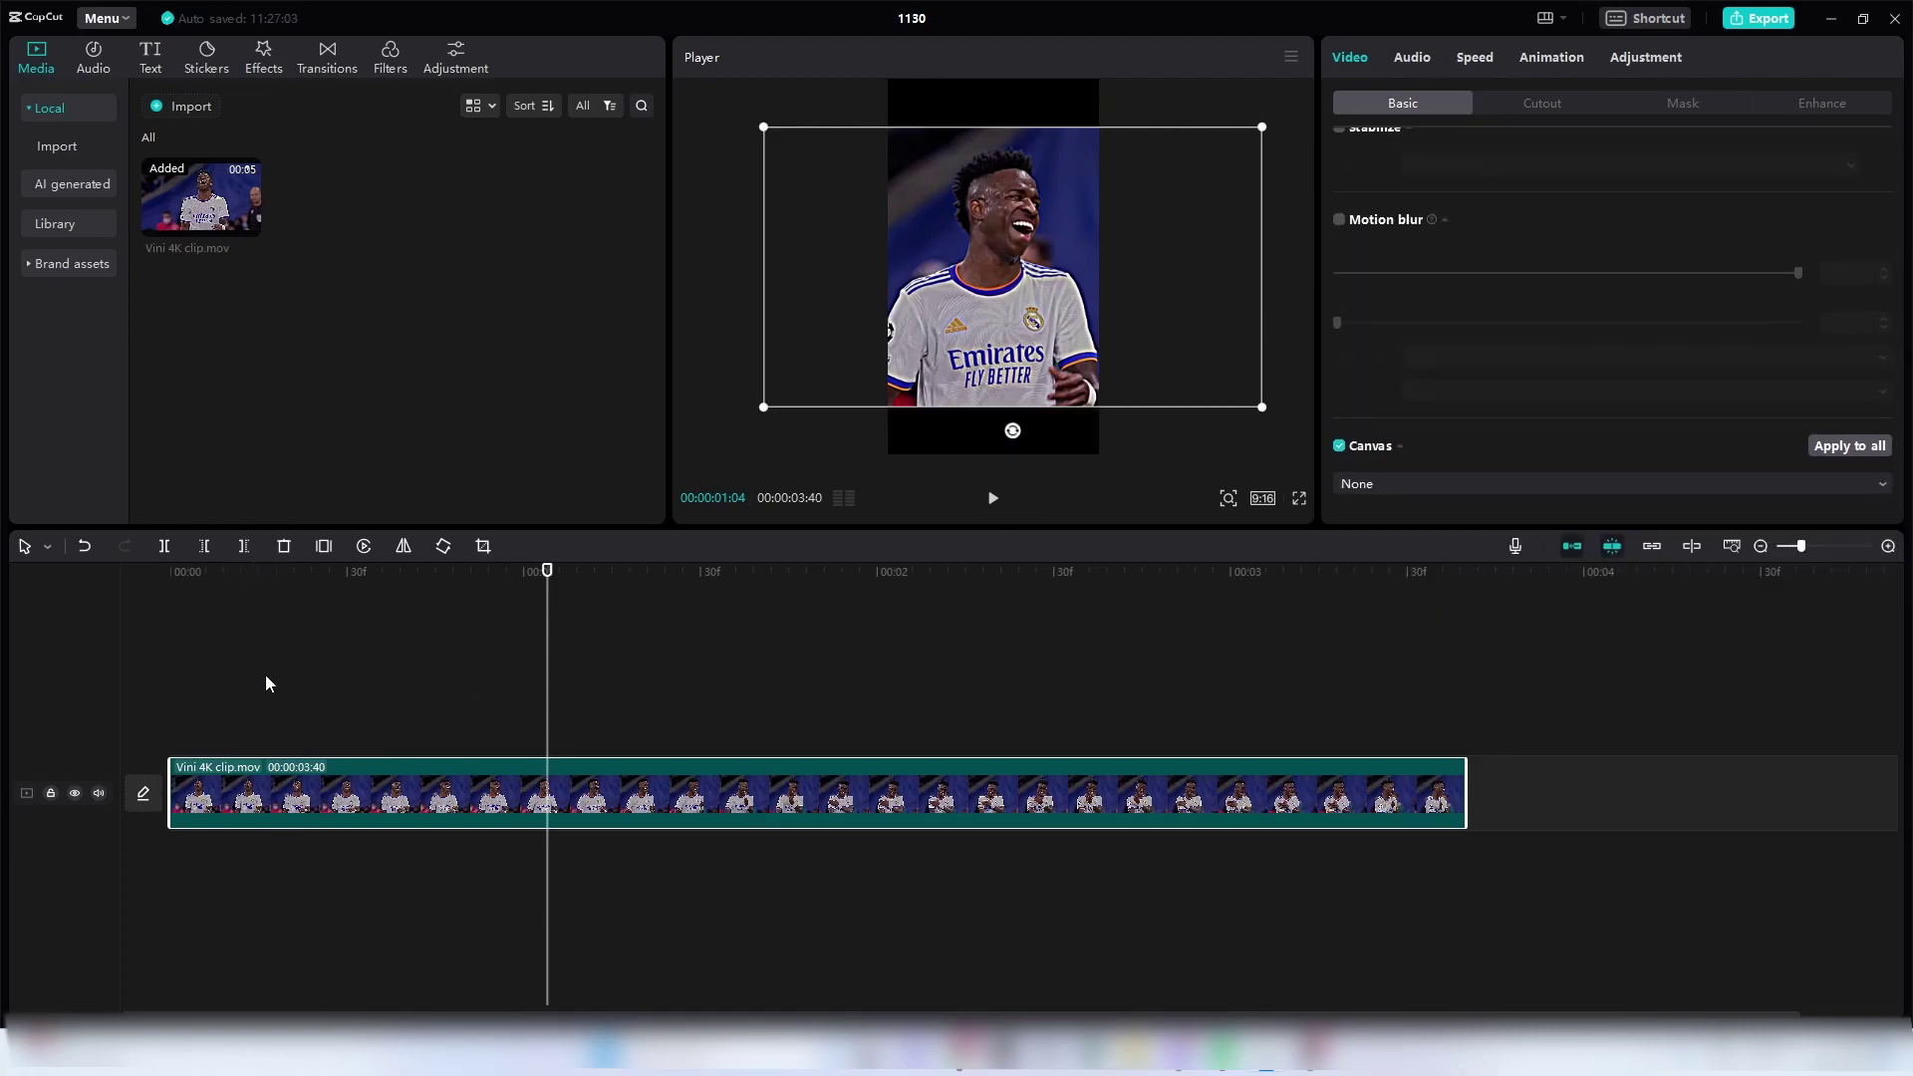
- Duplicate the clip onto a track above the original, starting at the beginning of the timeline
right_click(228, 811)
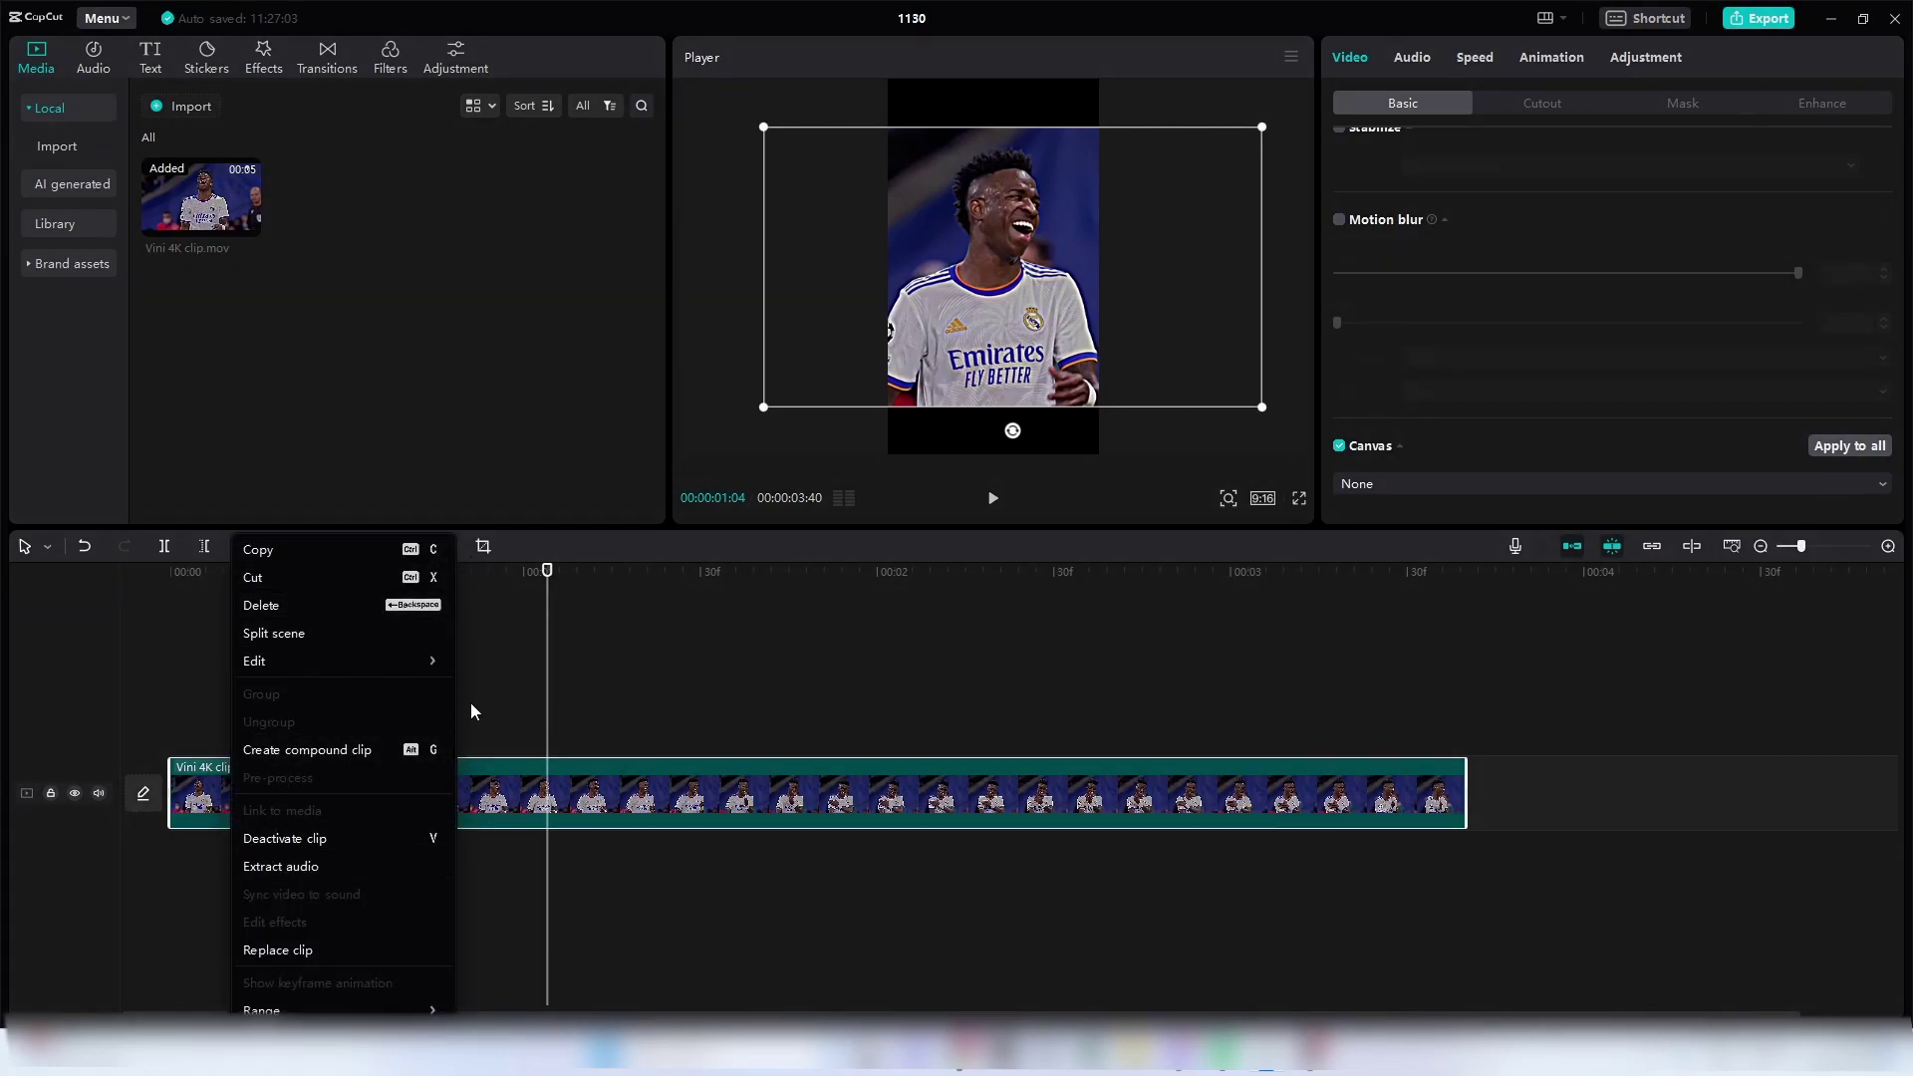
left_click(633, 807)
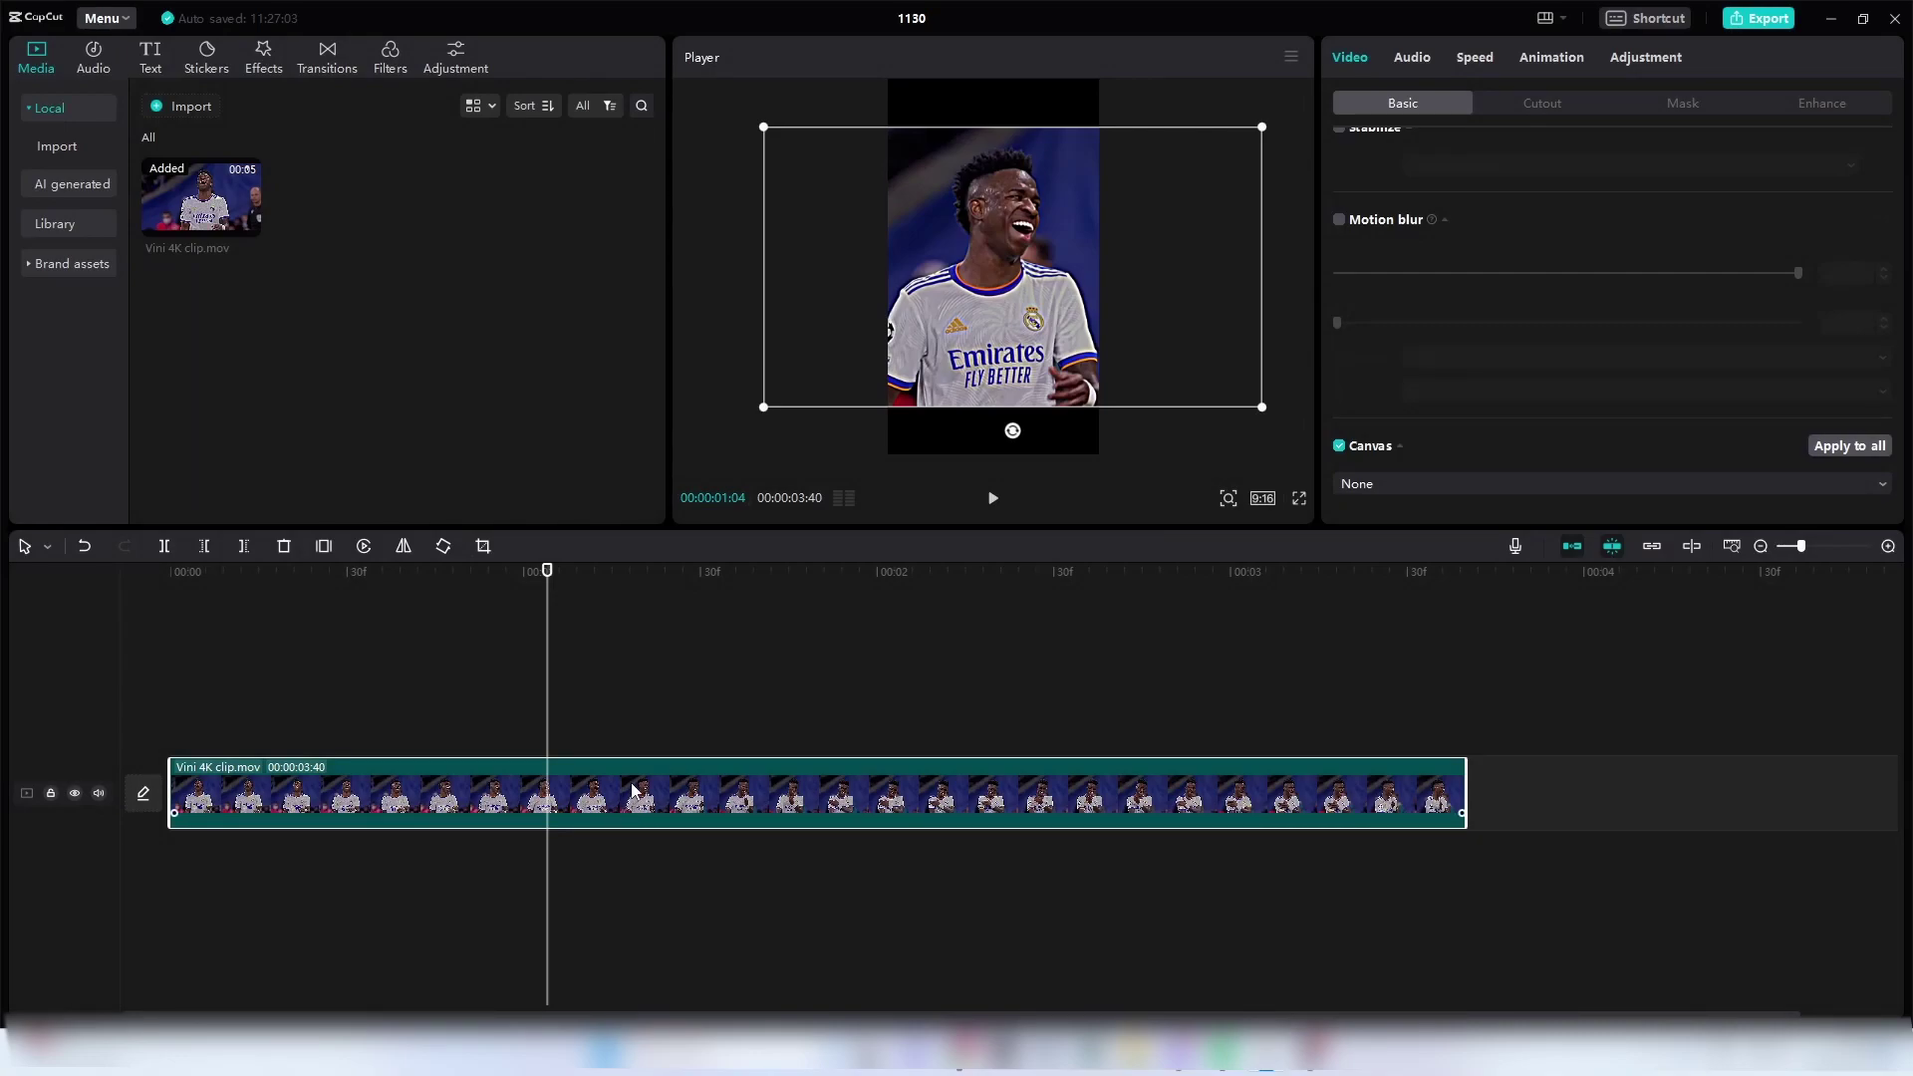
left_click_drag(185, 578, 137, 597)
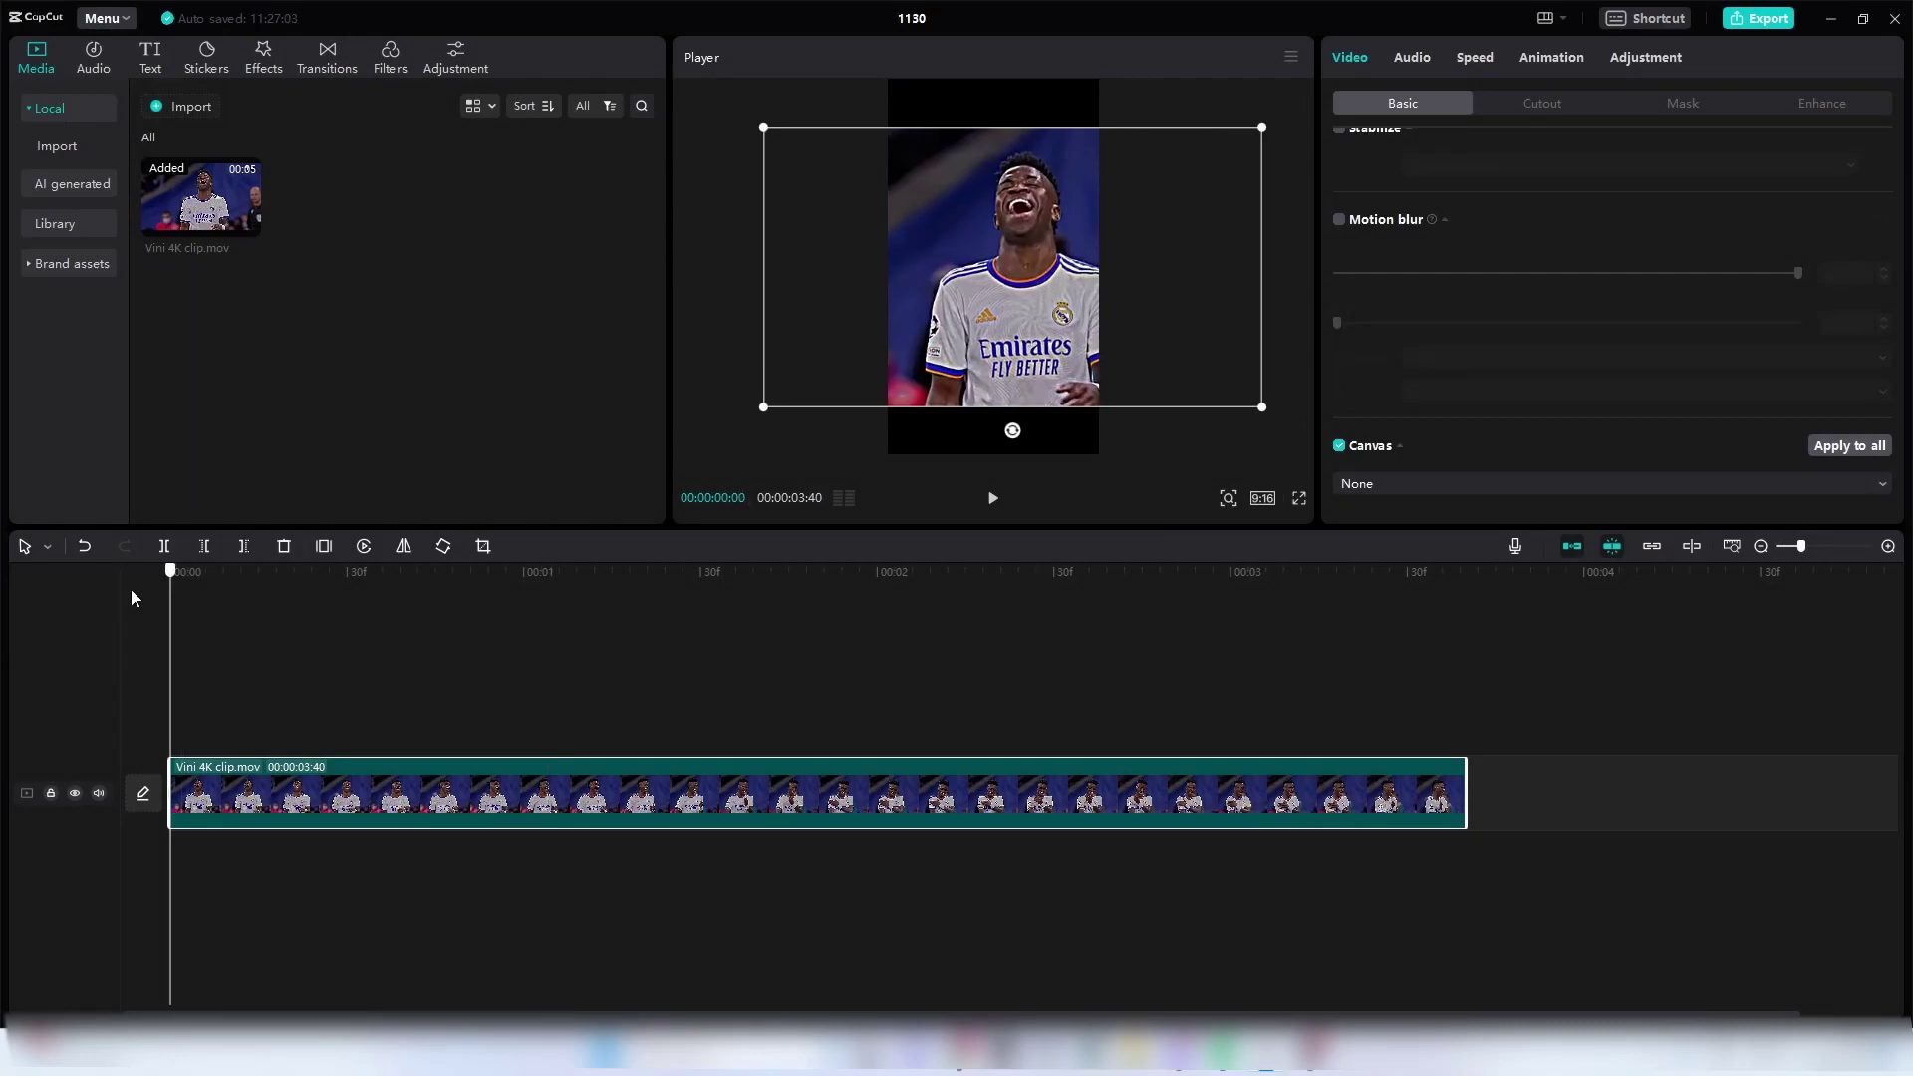
key("ctrl+c")
key("ctrl+v")
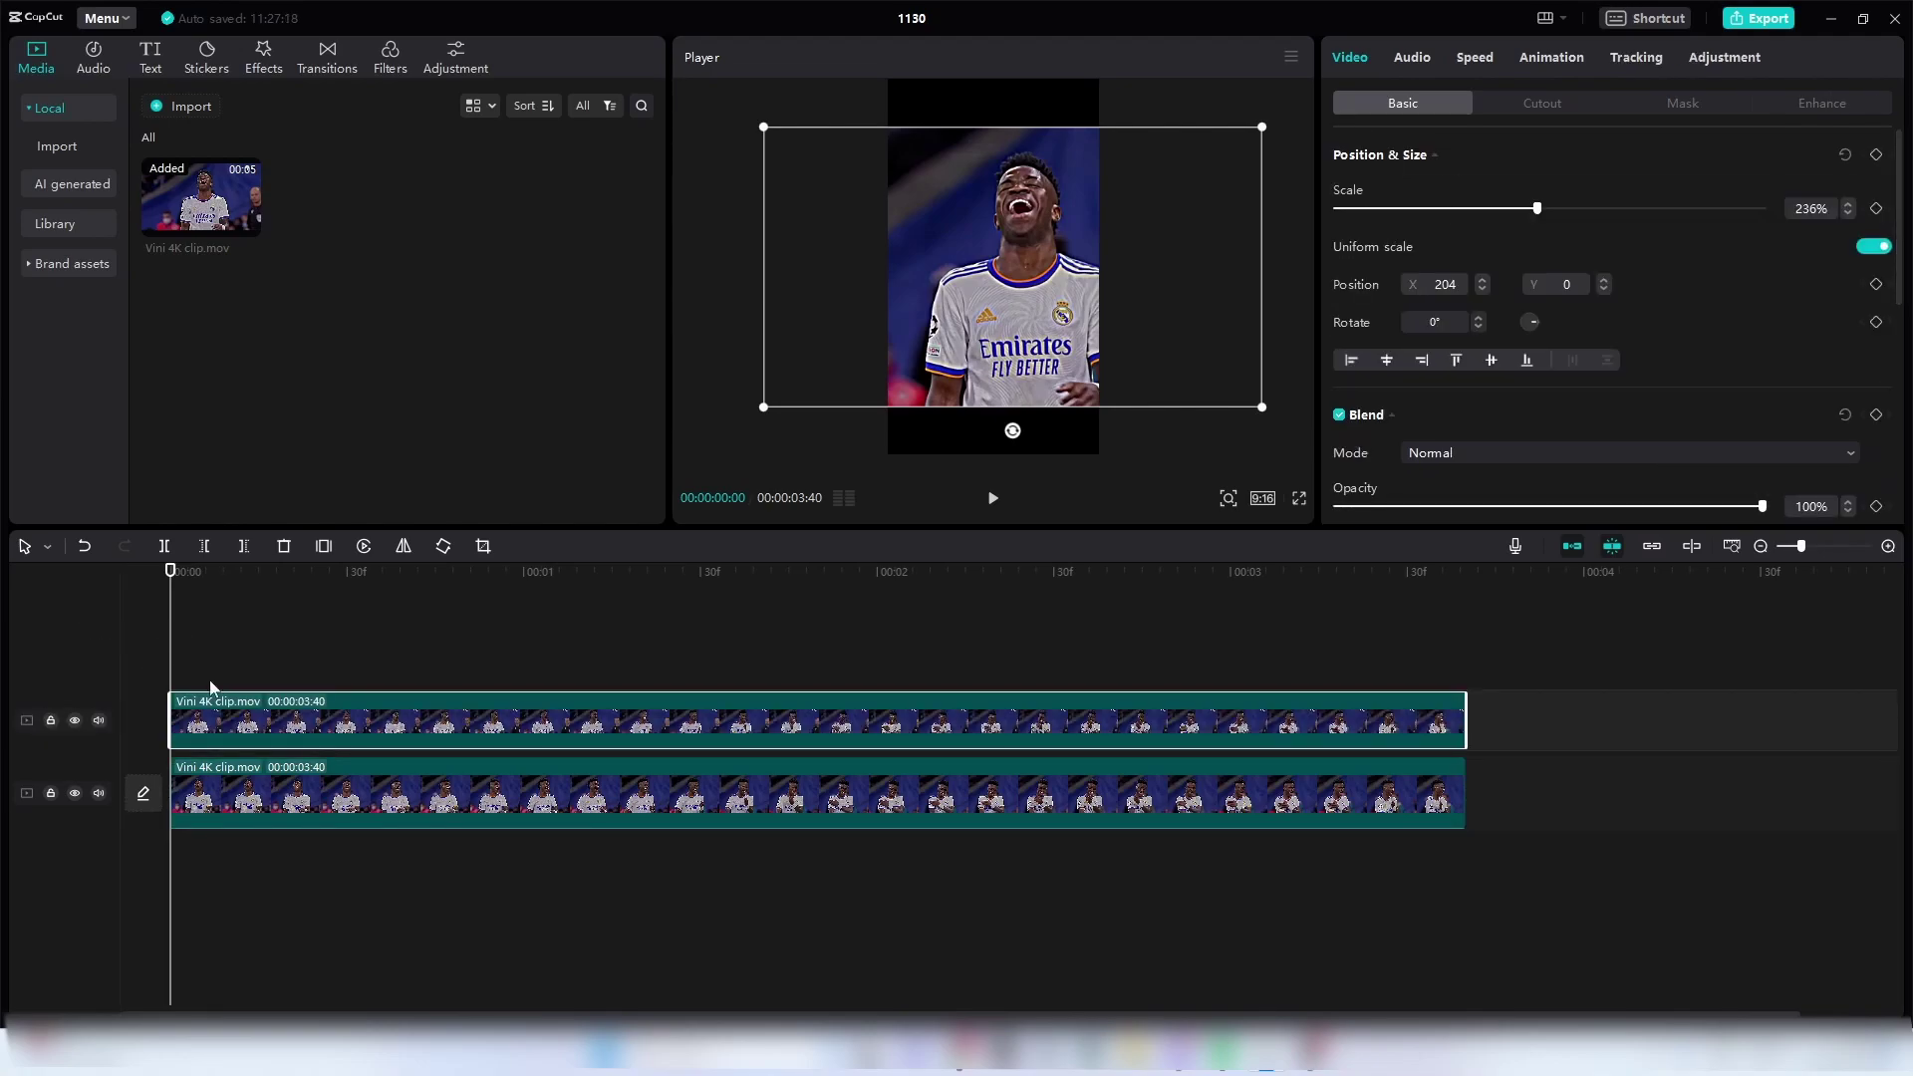
right_click(199, 744)
key("Escape")
- Scale the upper copy of the clip up to 317% so it fills the vertical frame
key("space")
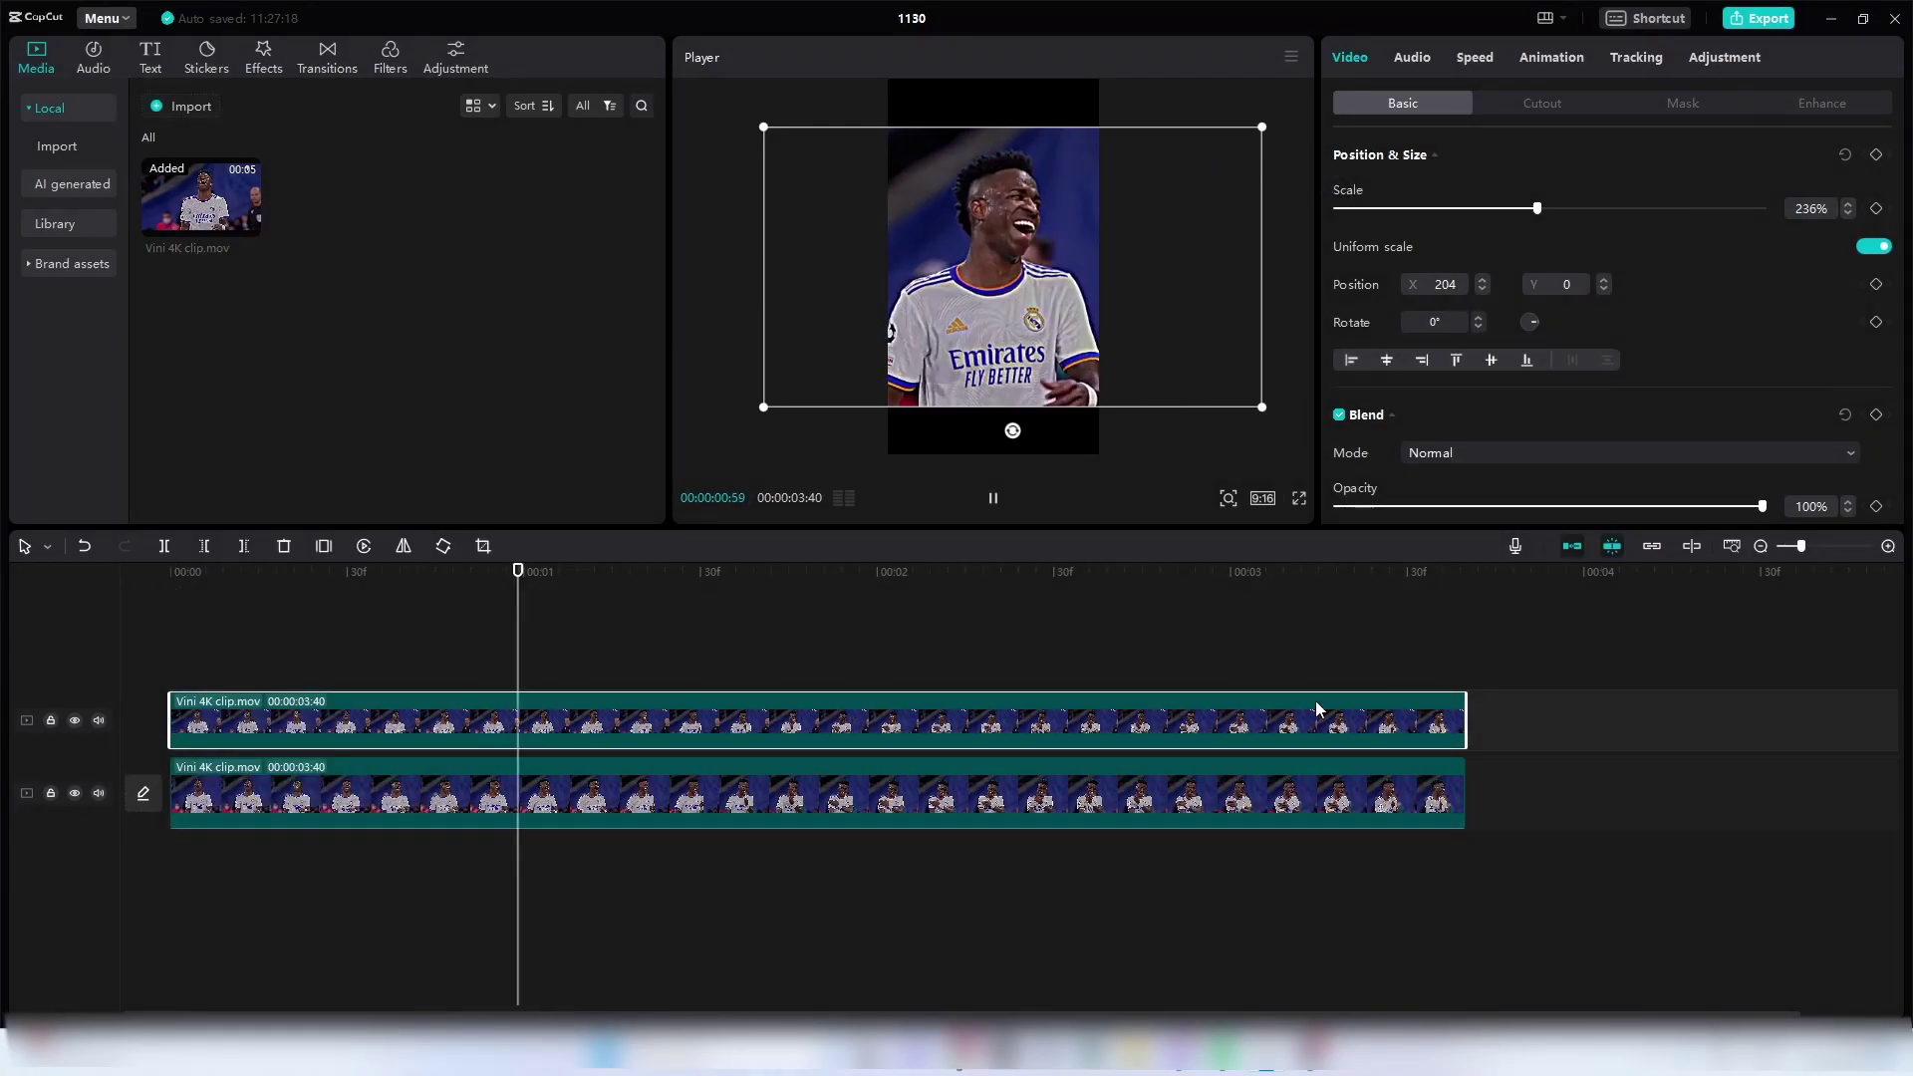
key("space")
left_click(829, 686)
left_click(840, 724)
left_click(841, 773)
left_click(846, 739)
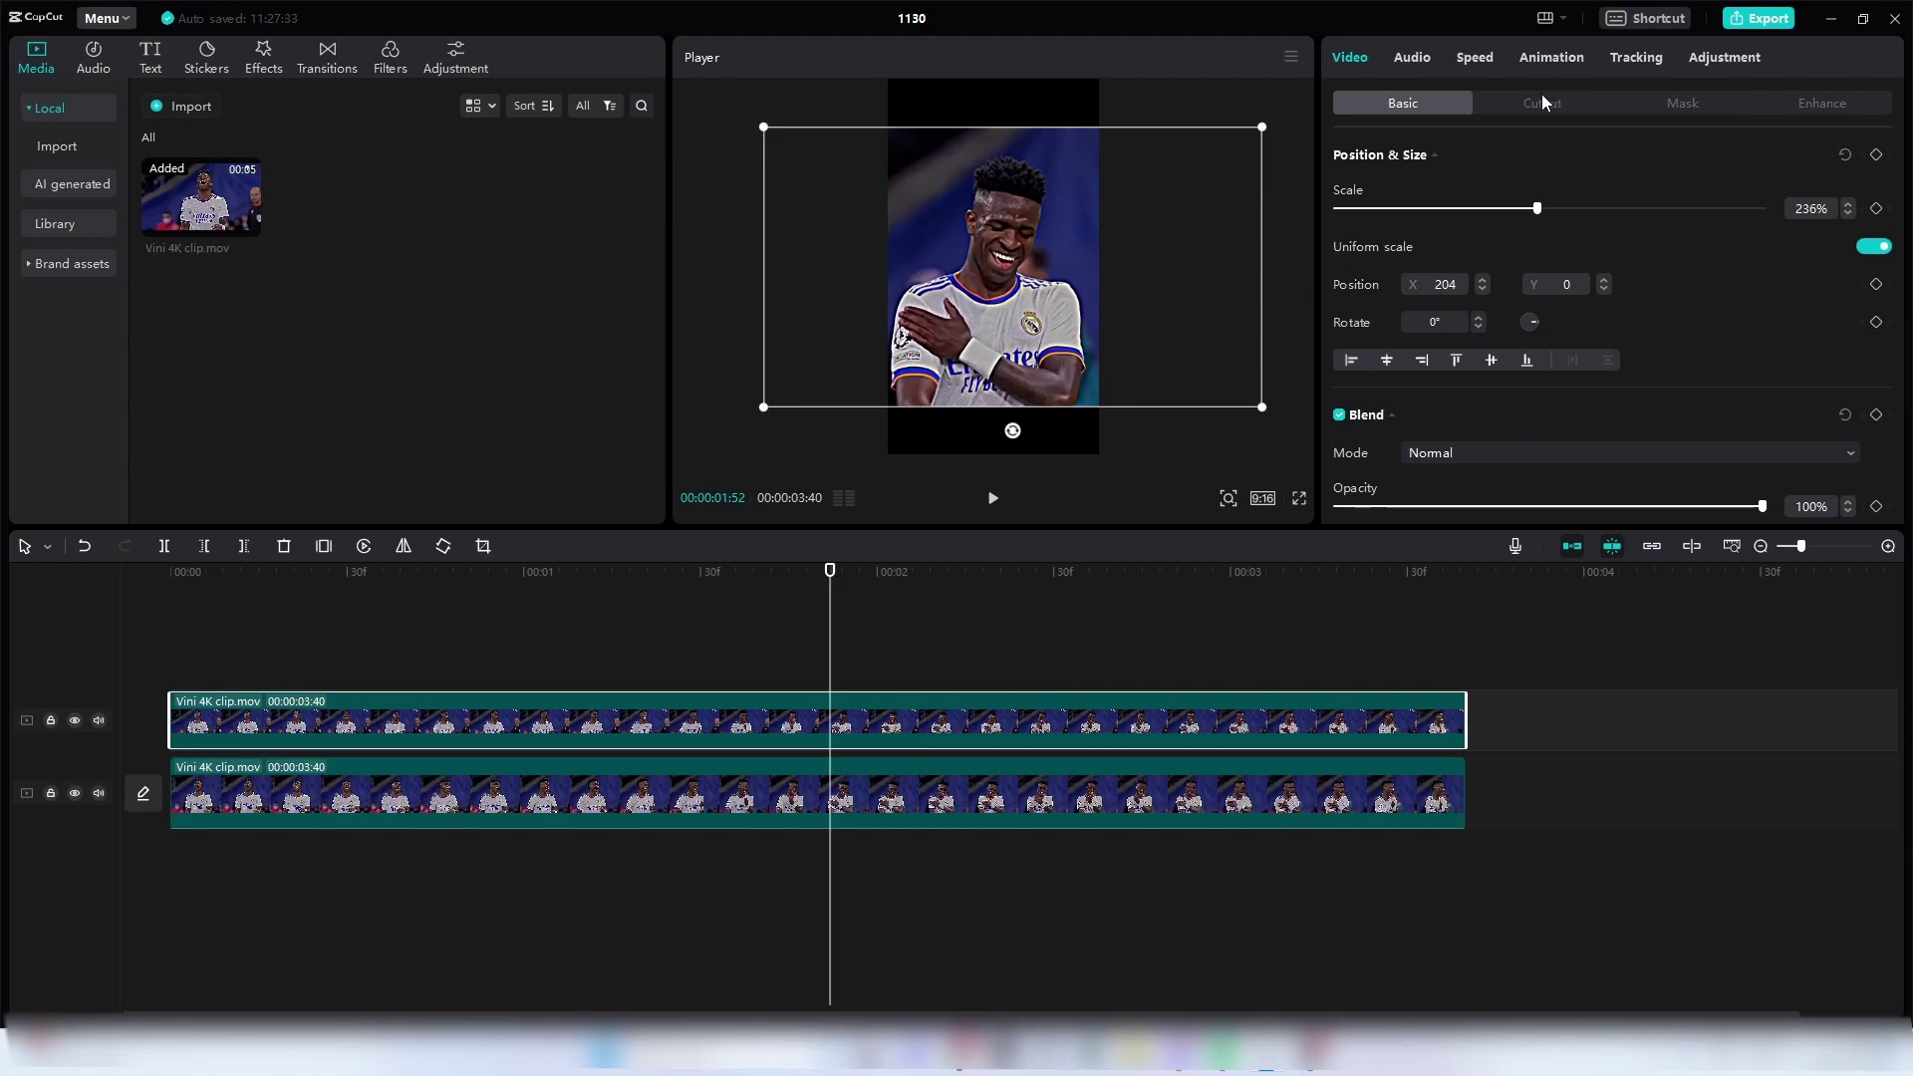
left_click_drag(1261, 126, 1431, 116)
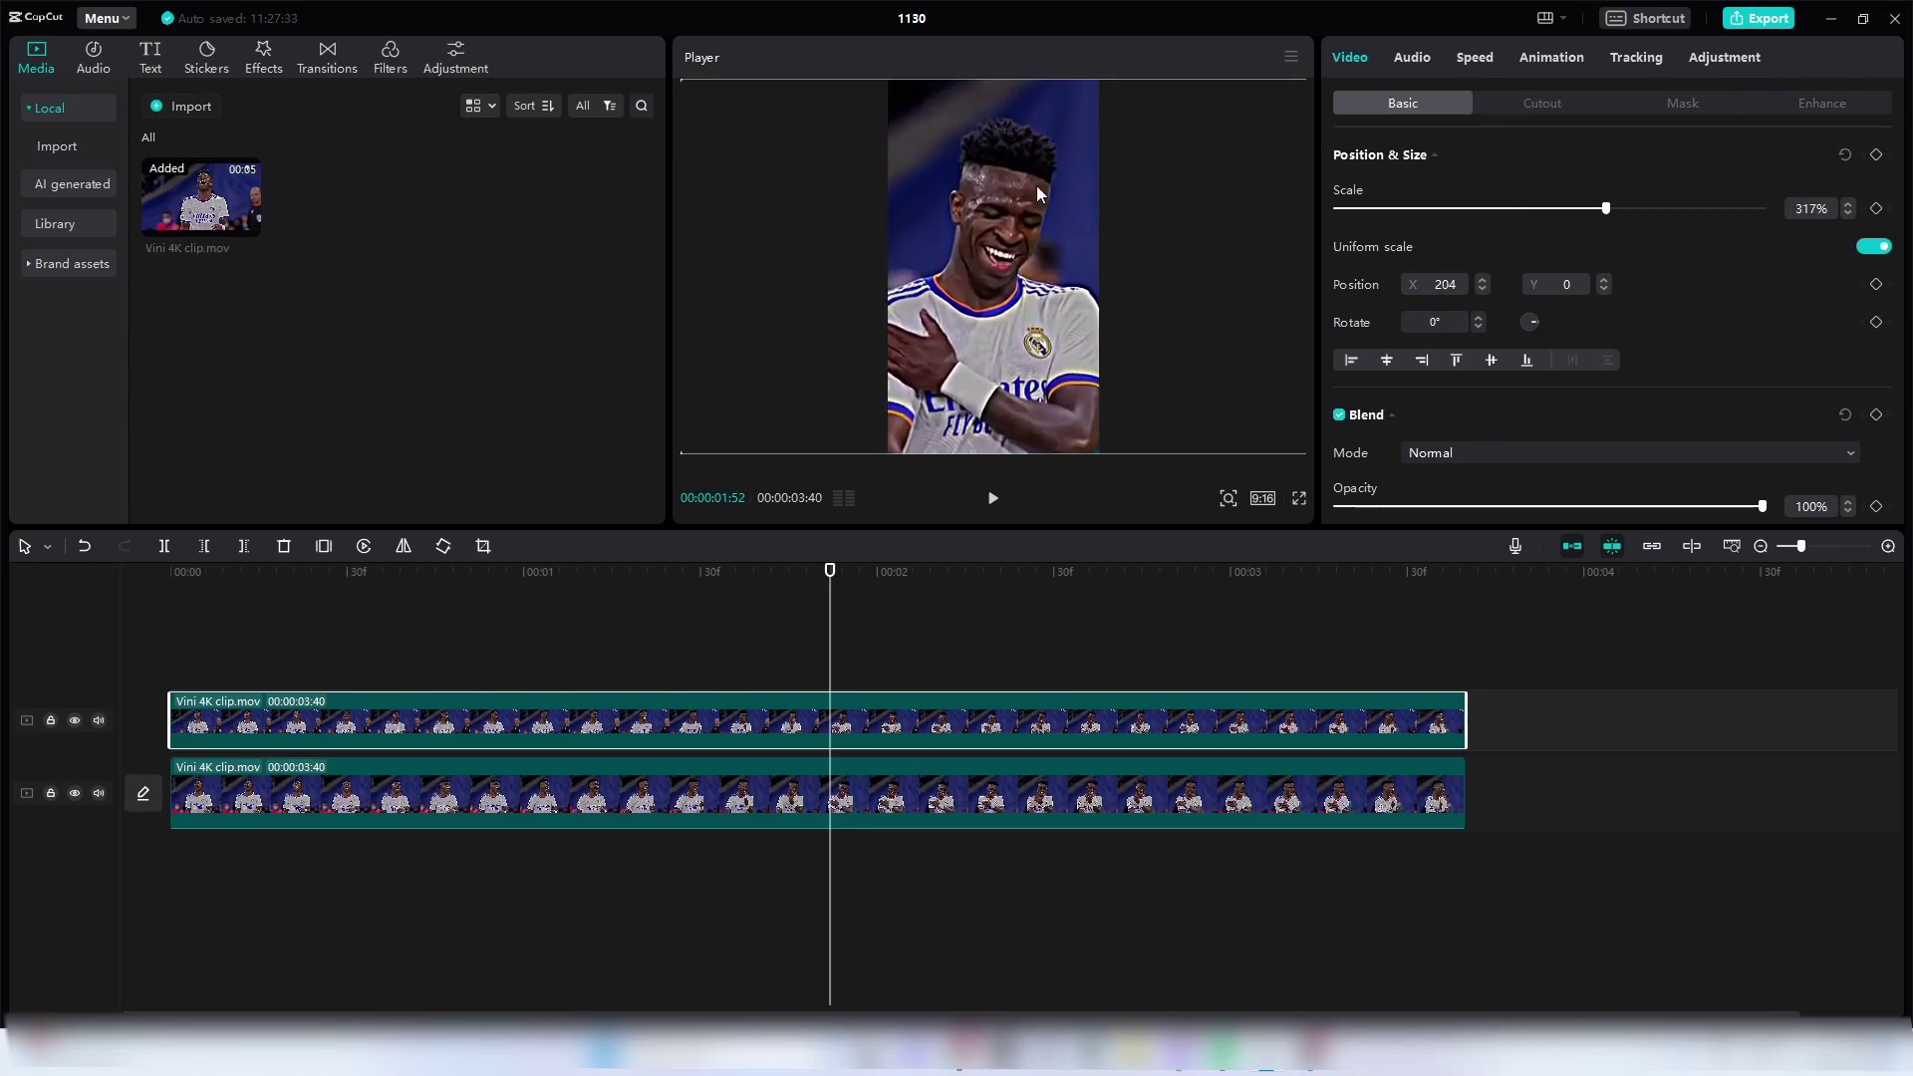
- Add the Blur lens effect above the clips and stretch it to cover their full length from the start
left_click(273, 65)
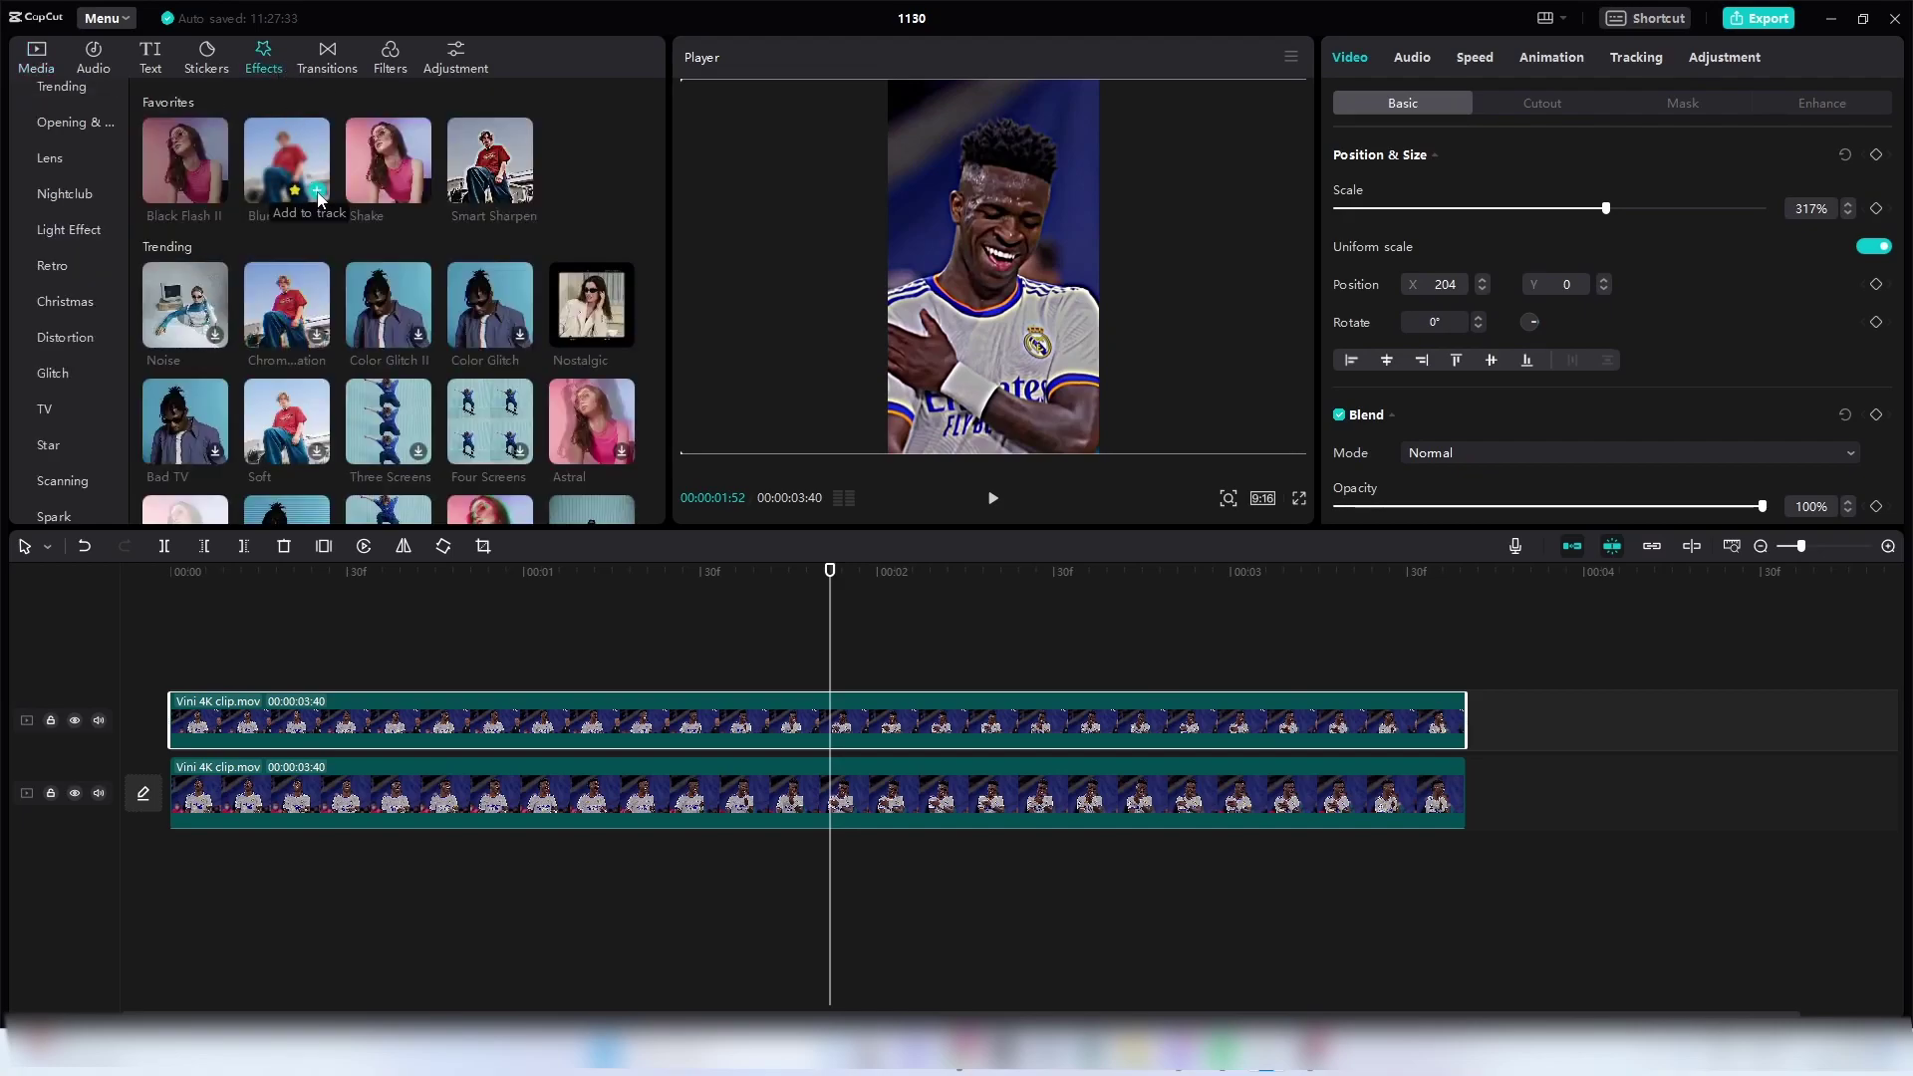
left_click(49, 216)
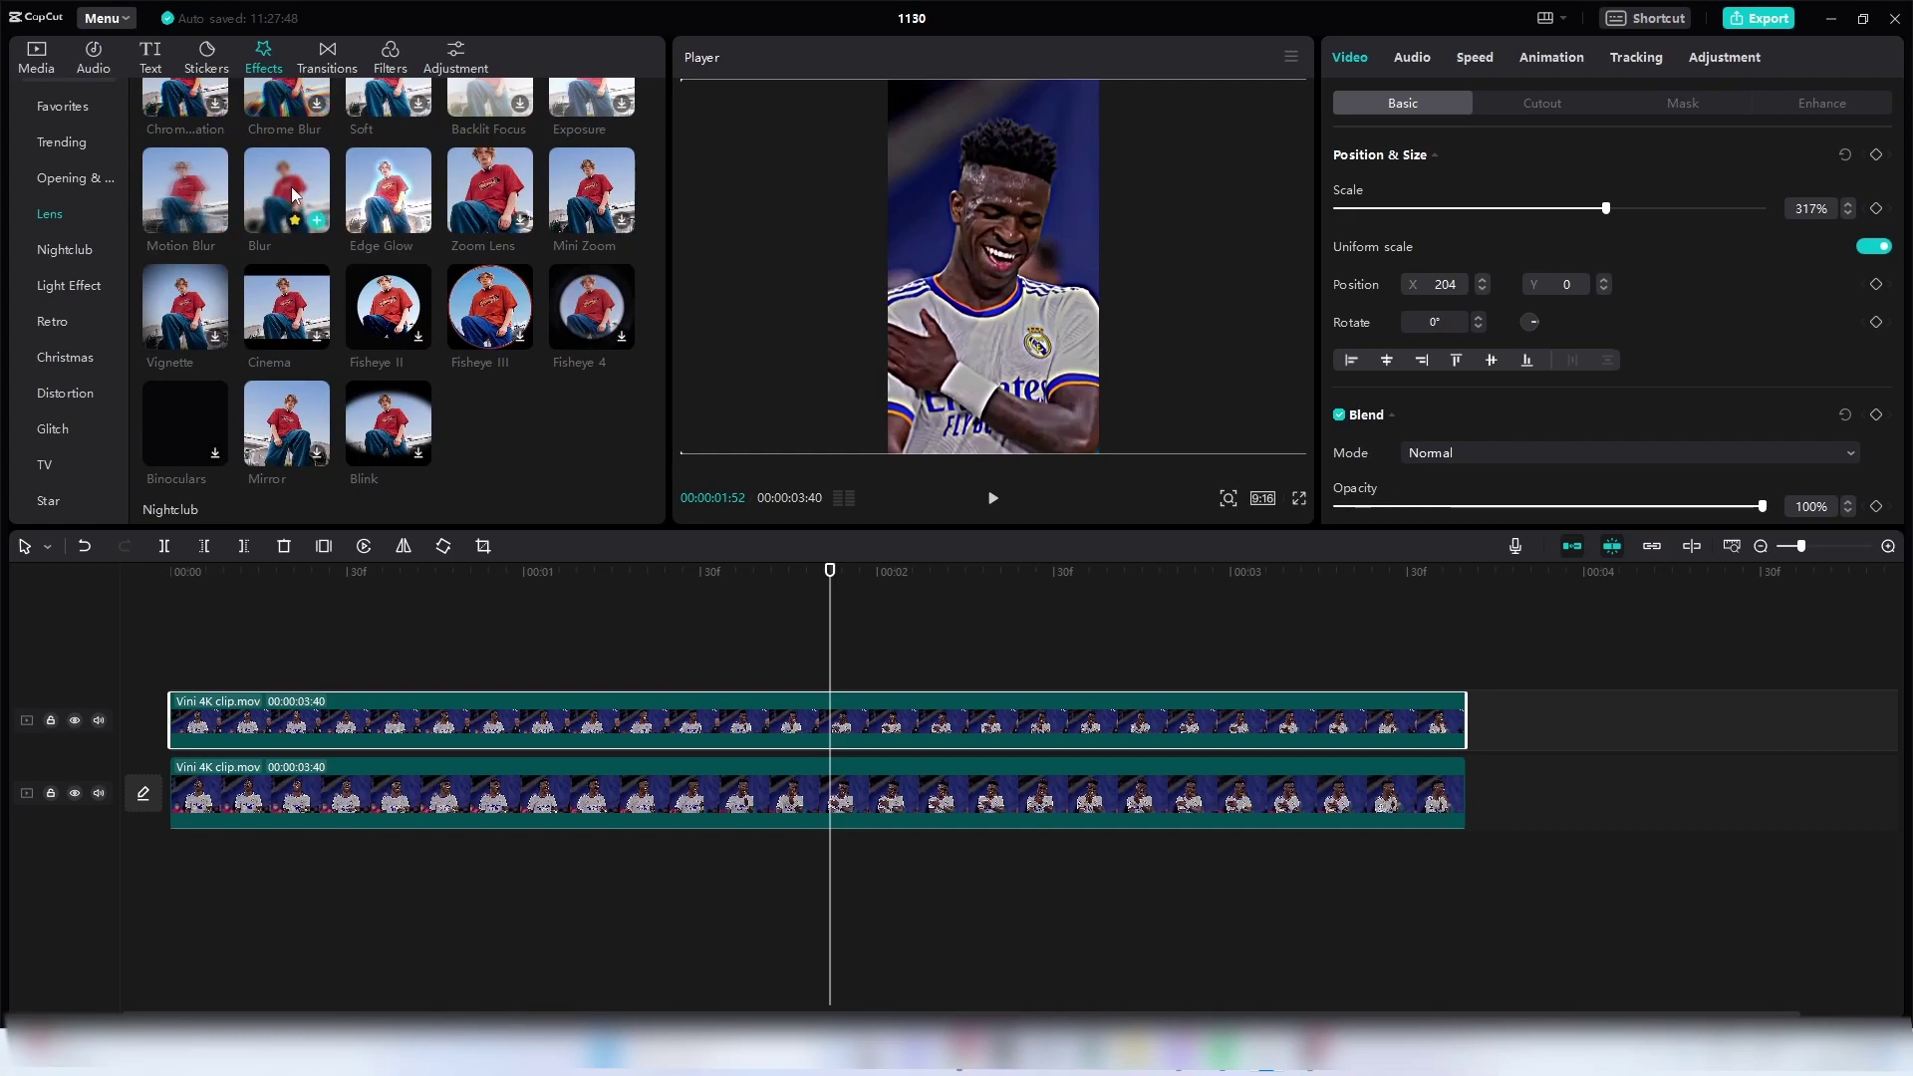
left_click(319, 221)
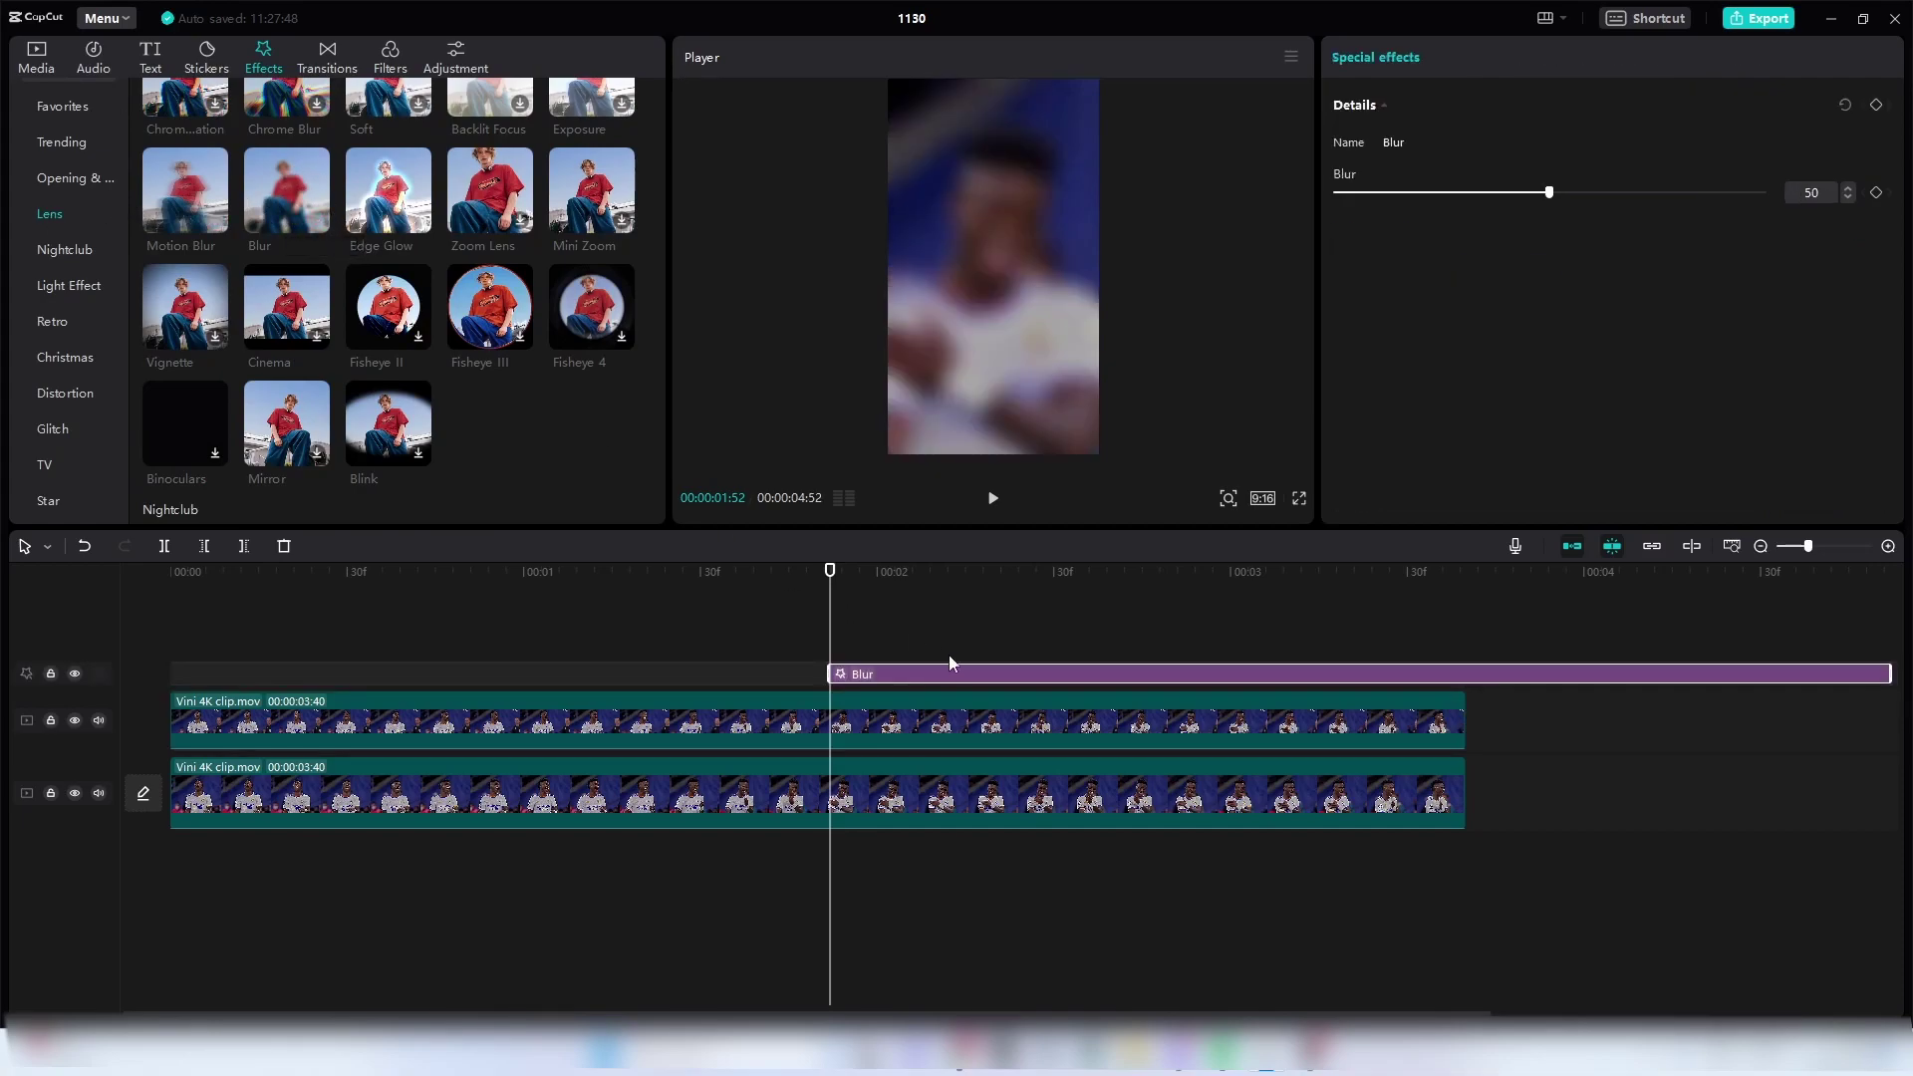
left_click_drag(927, 671, 269, 674)
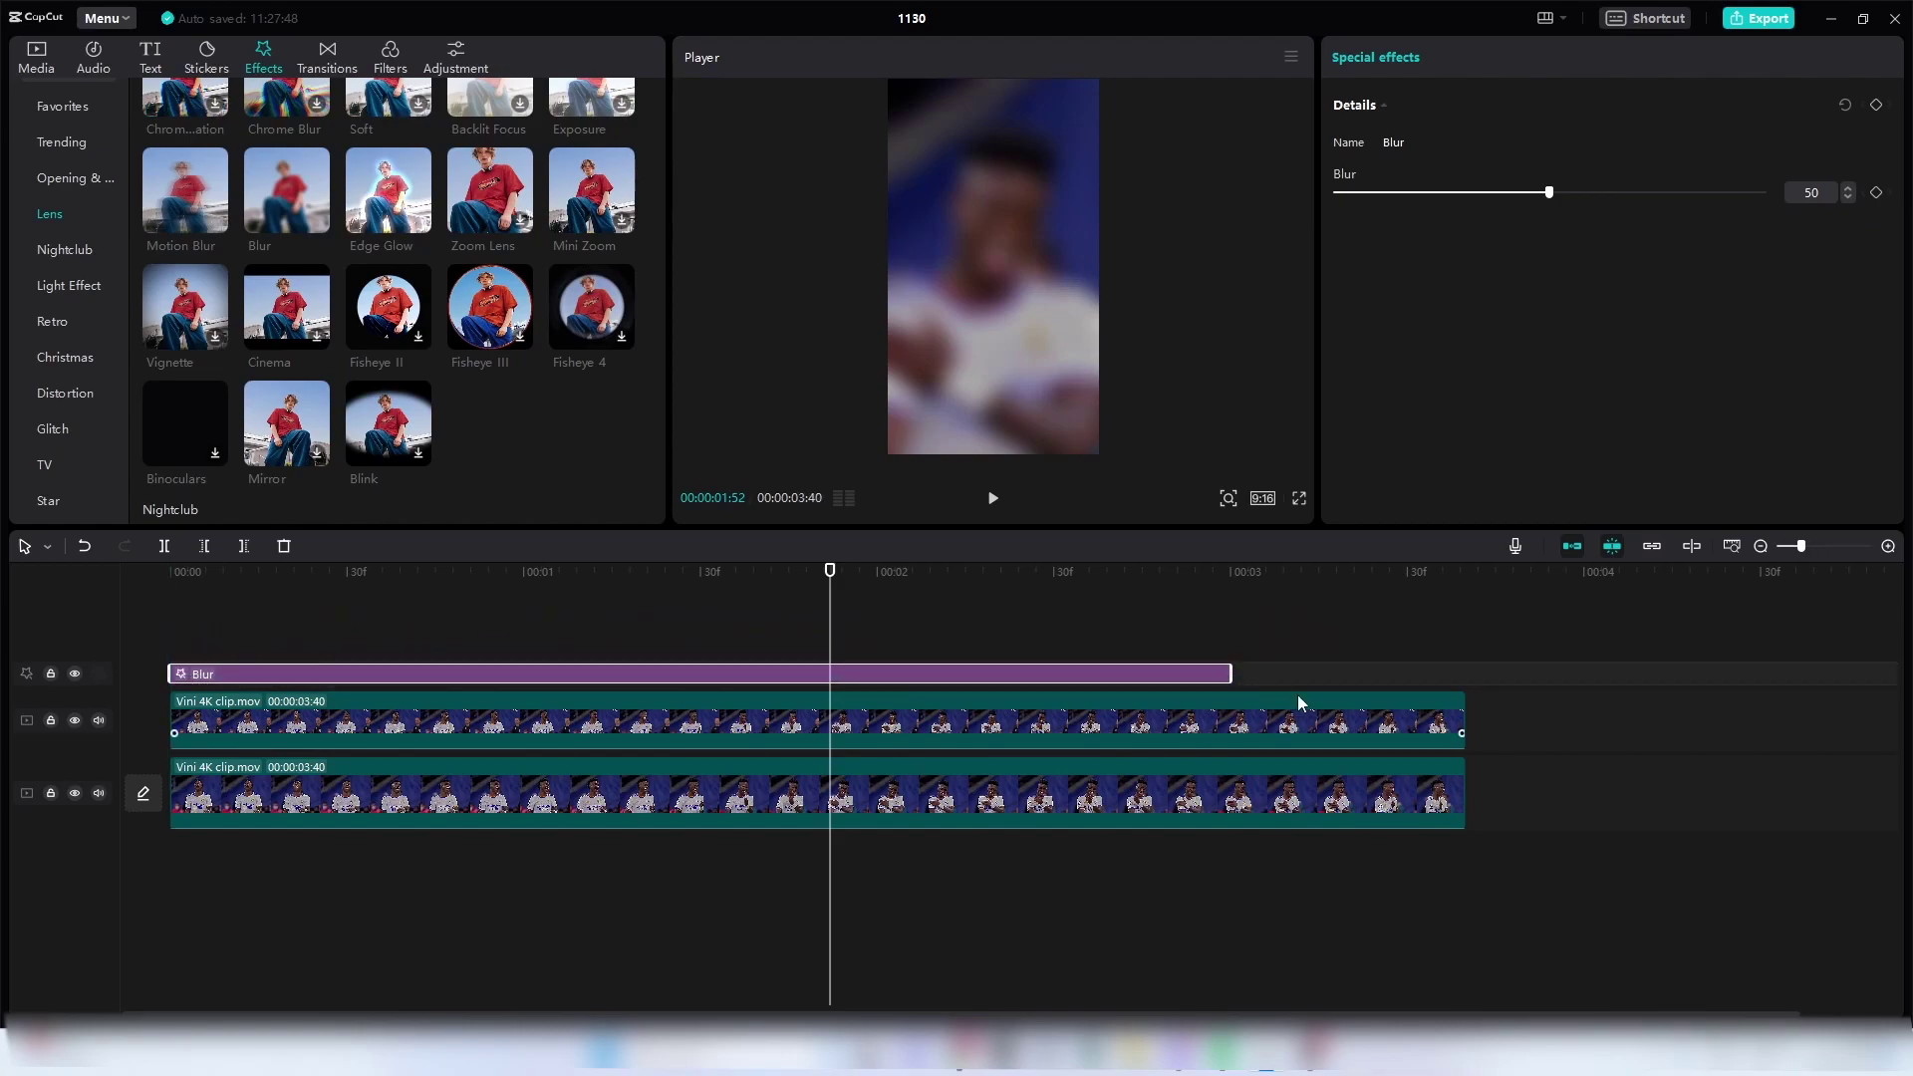
left_click_drag(1308, 658, 1467, 663)
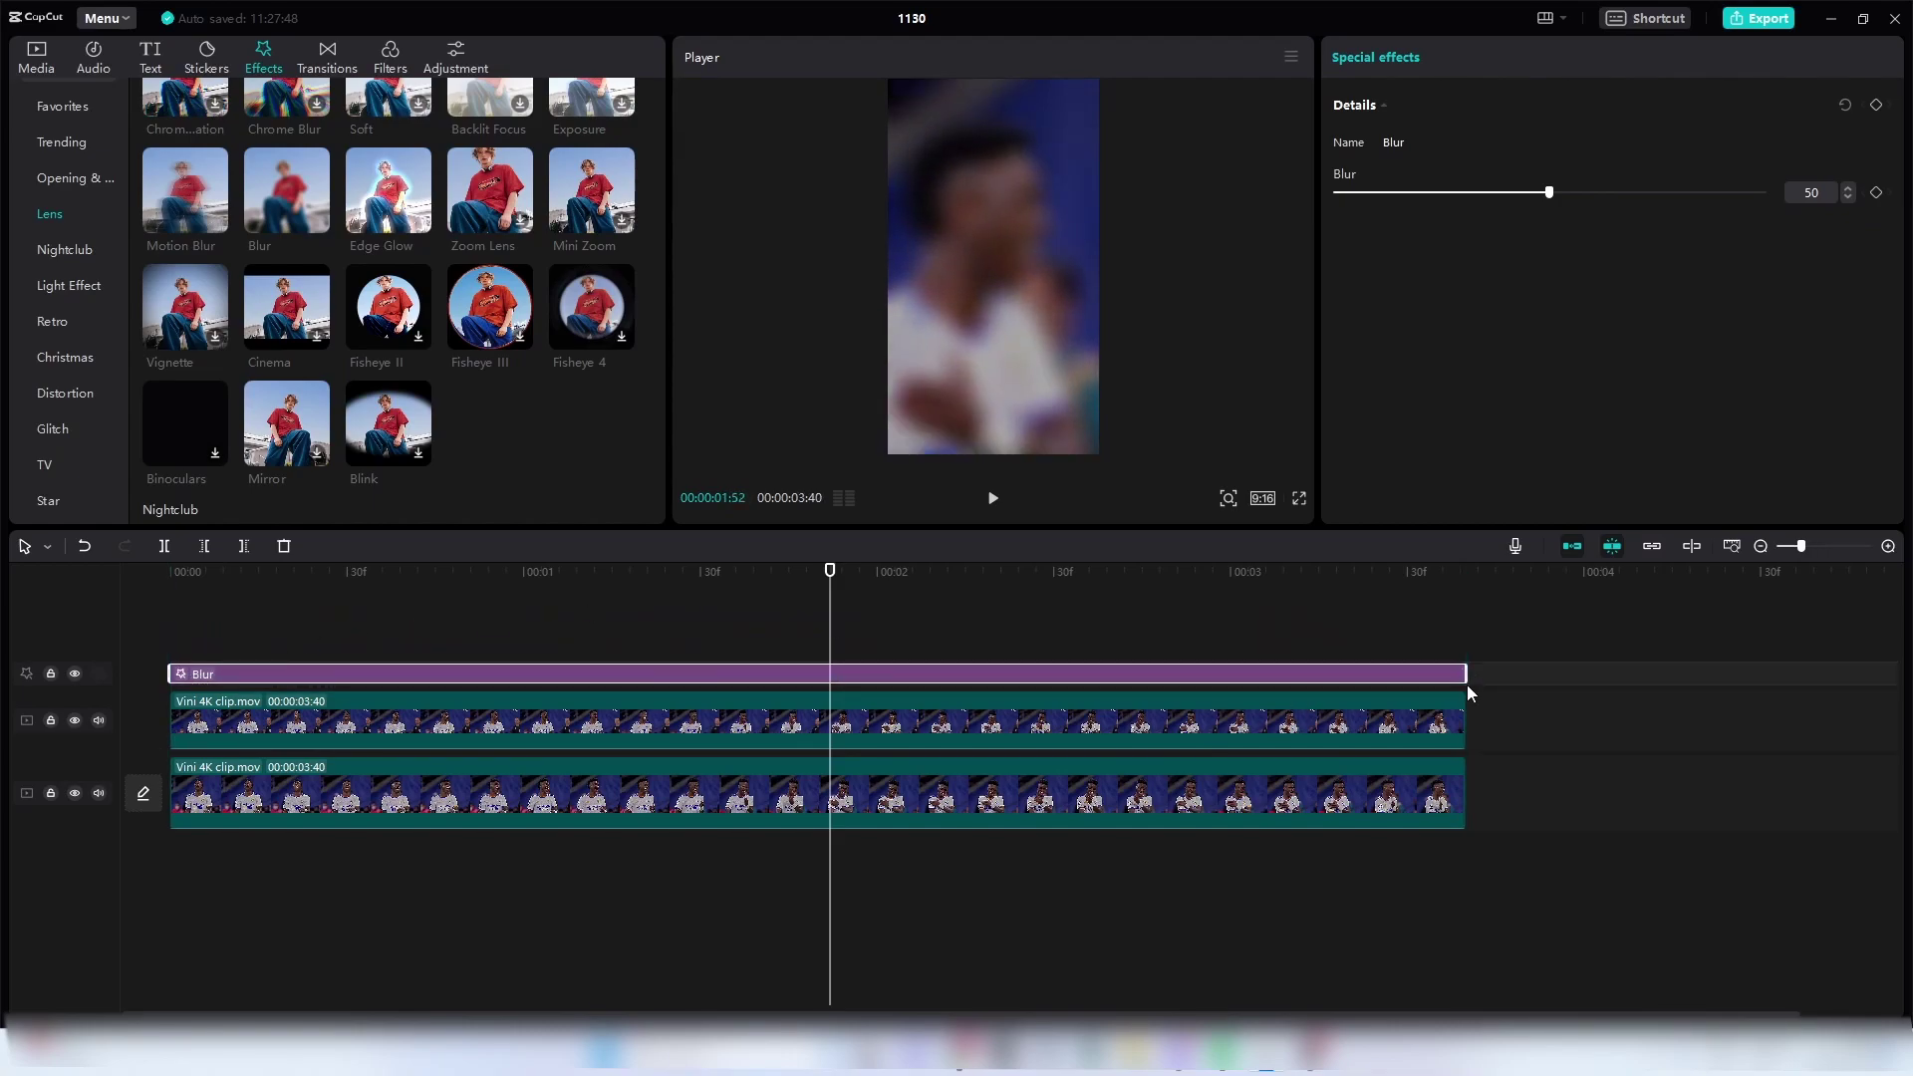
- Try different strengths for the Blur effect and set it to 20
left_click(253, 574)
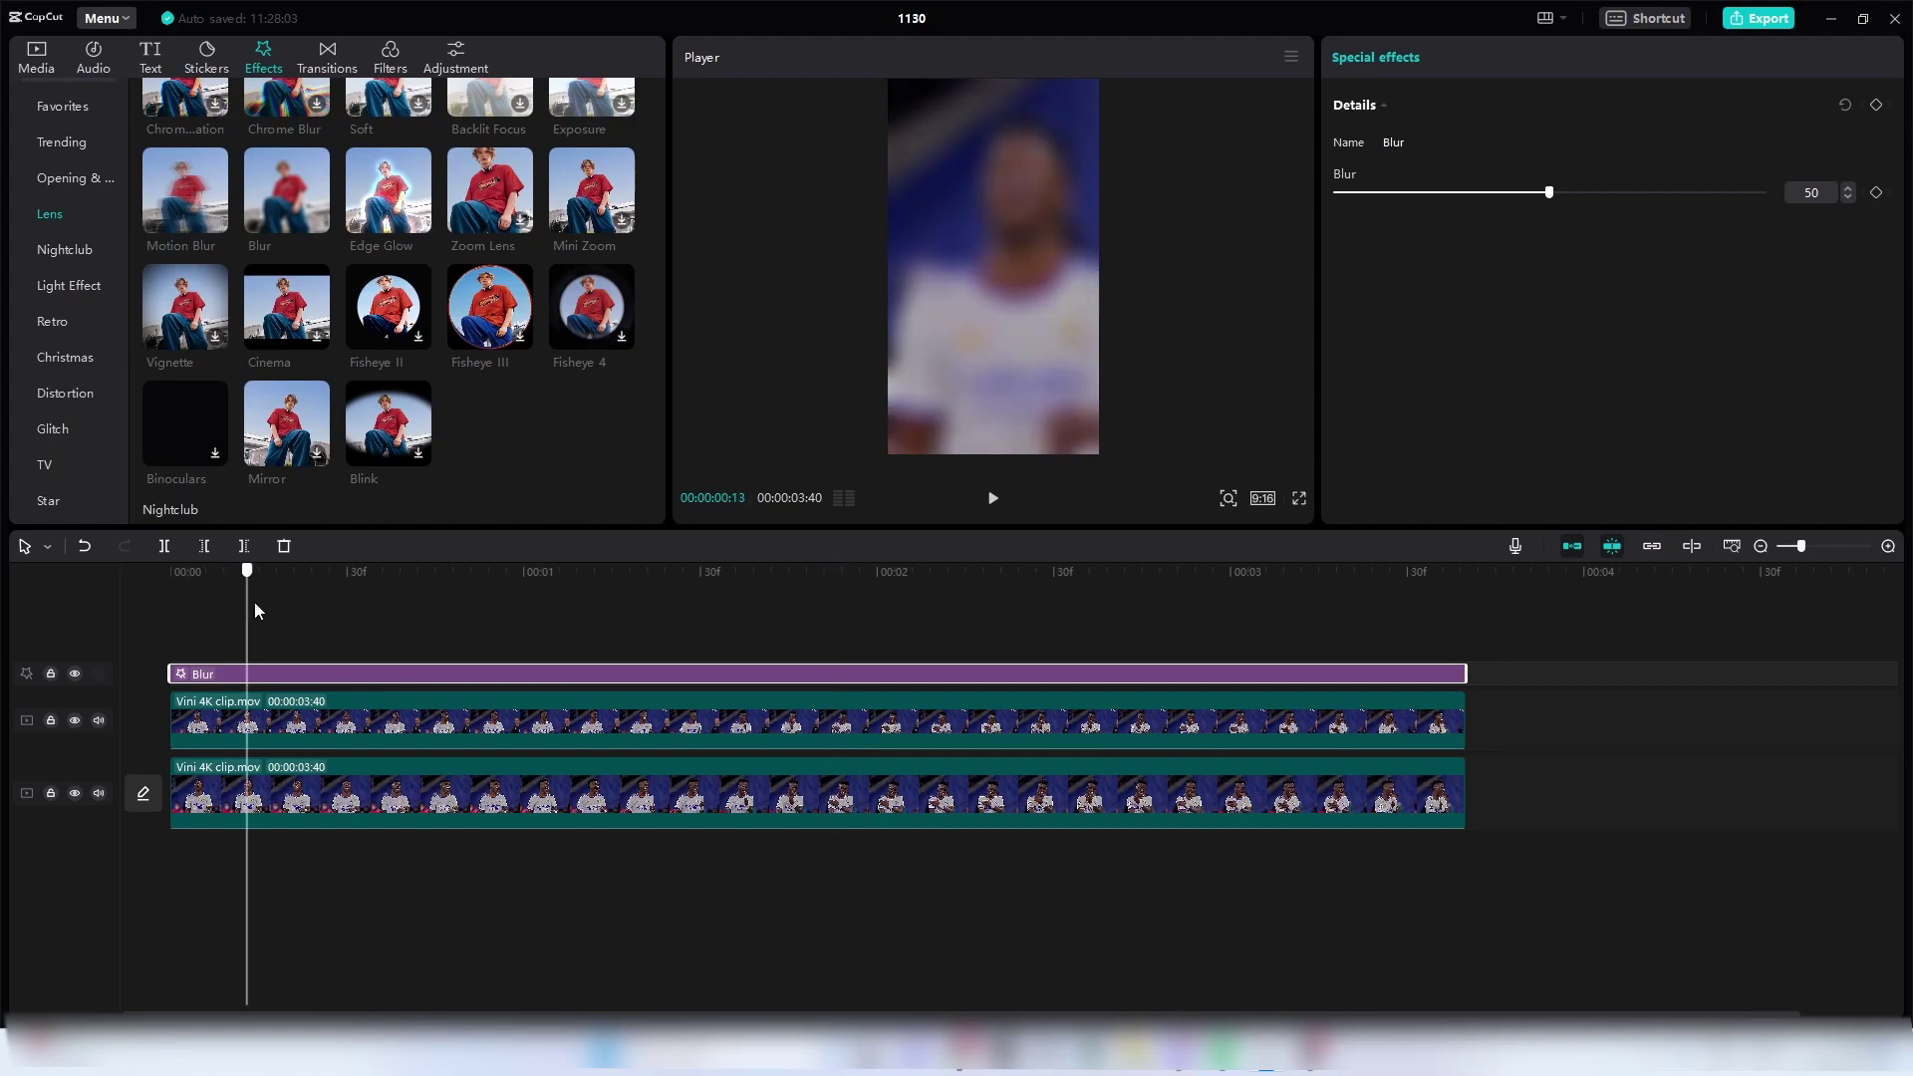
left_click_drag(1527, 195, 1418, 211)
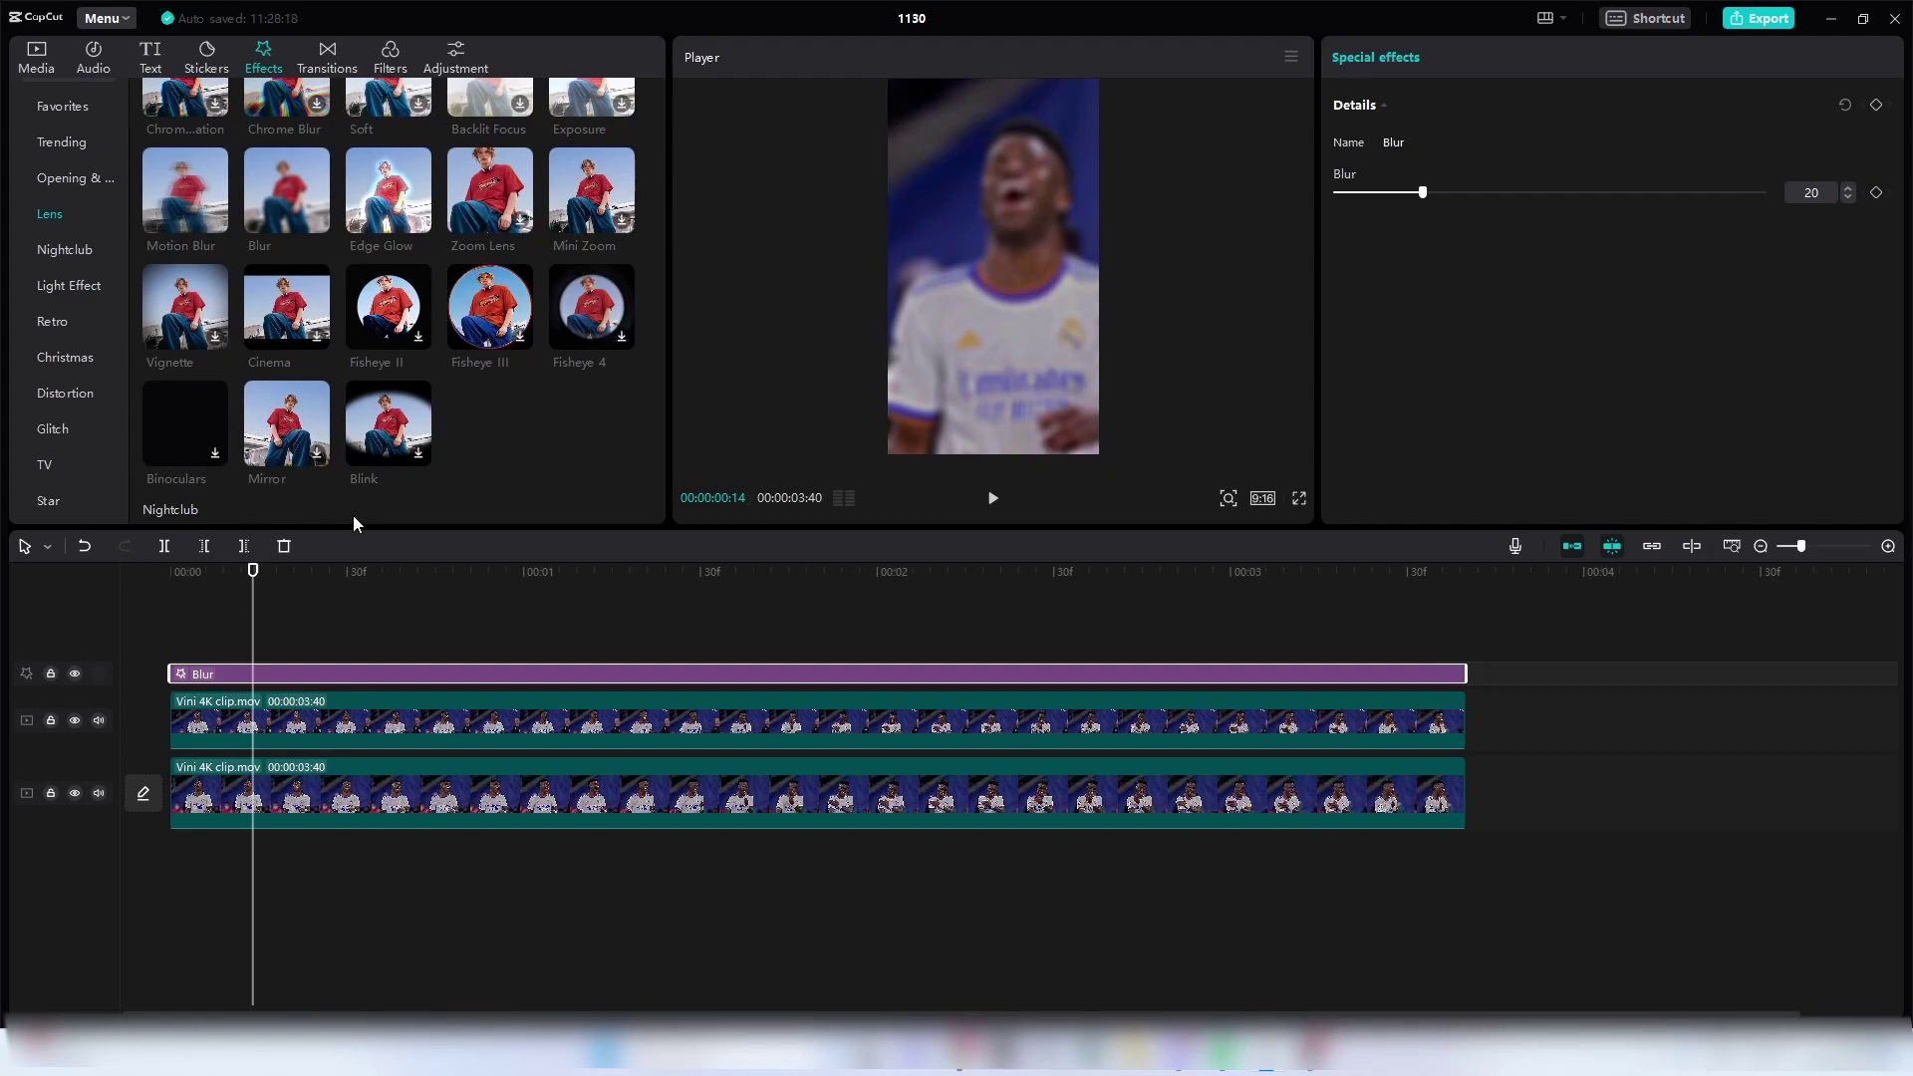
left_click_drag(1422, 191, 1736, 201)
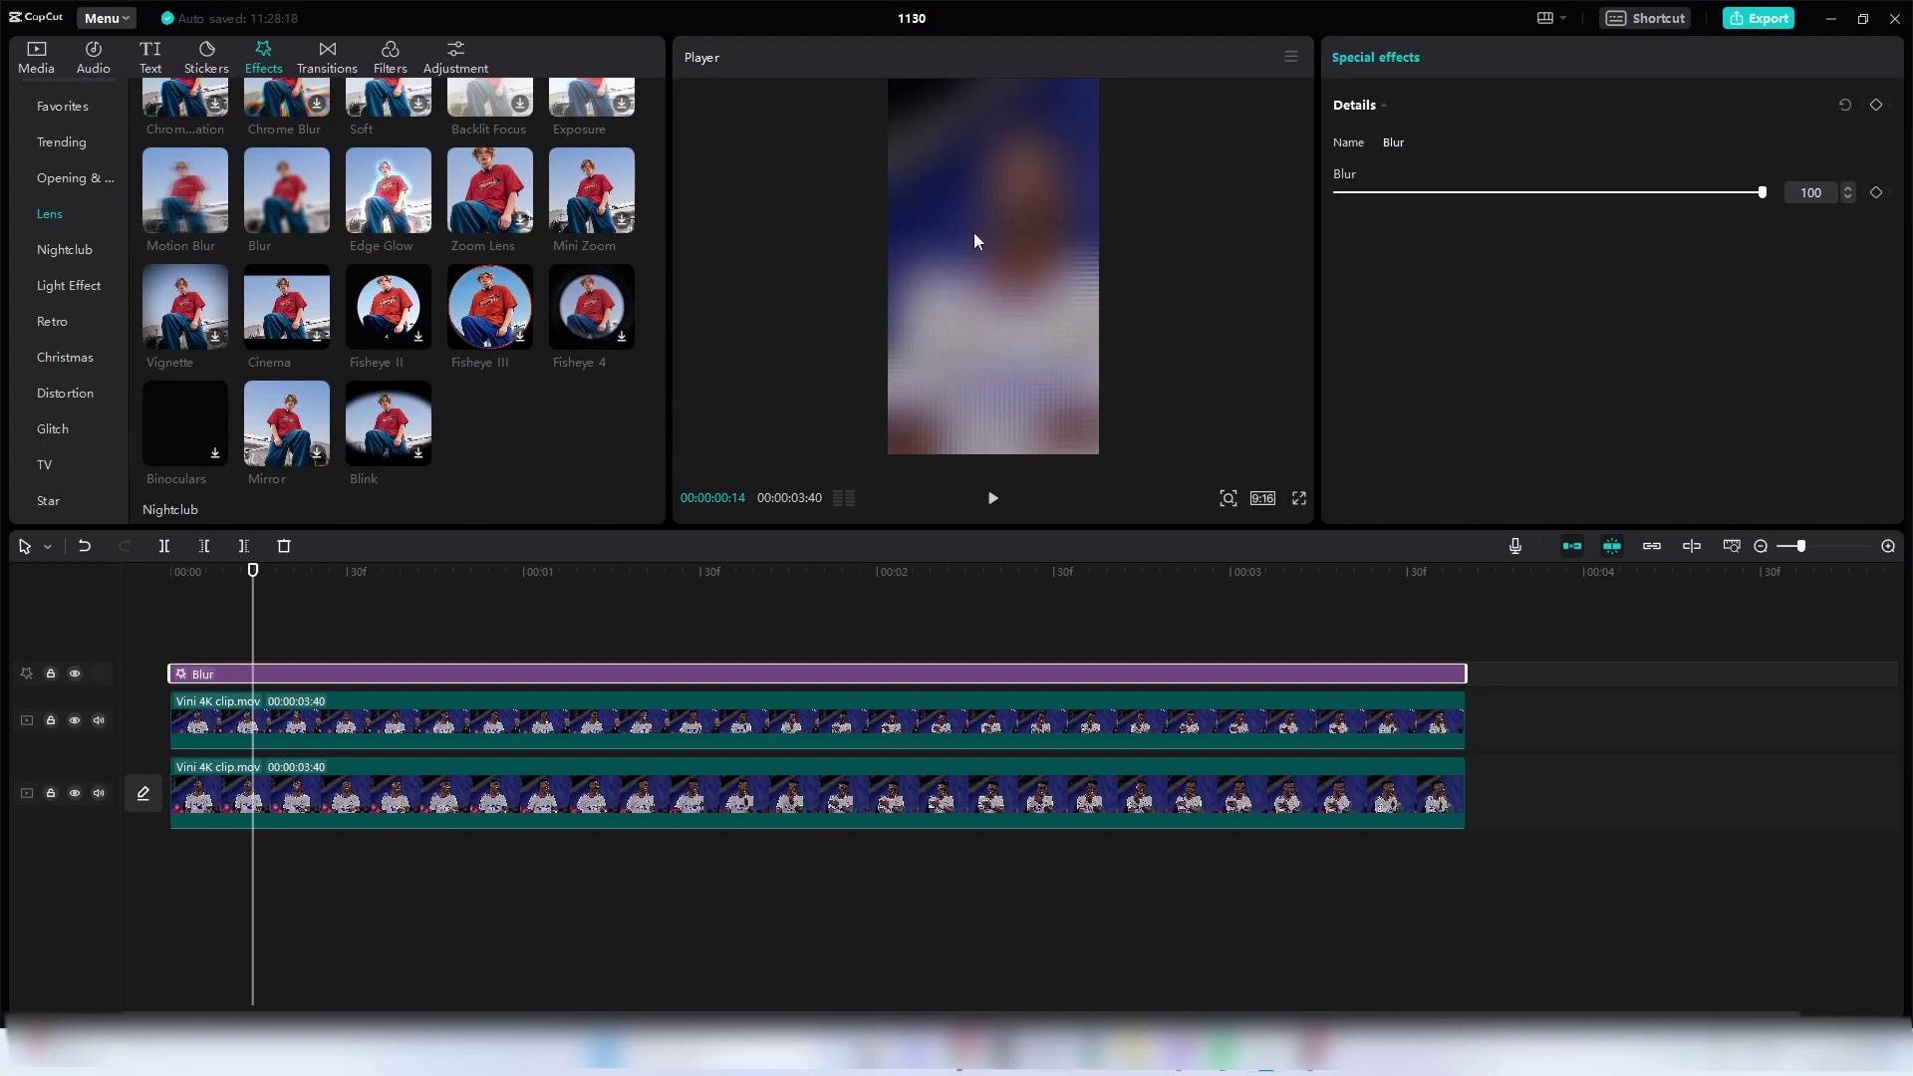
left_click_drag(1444, 193, 1561, 196)
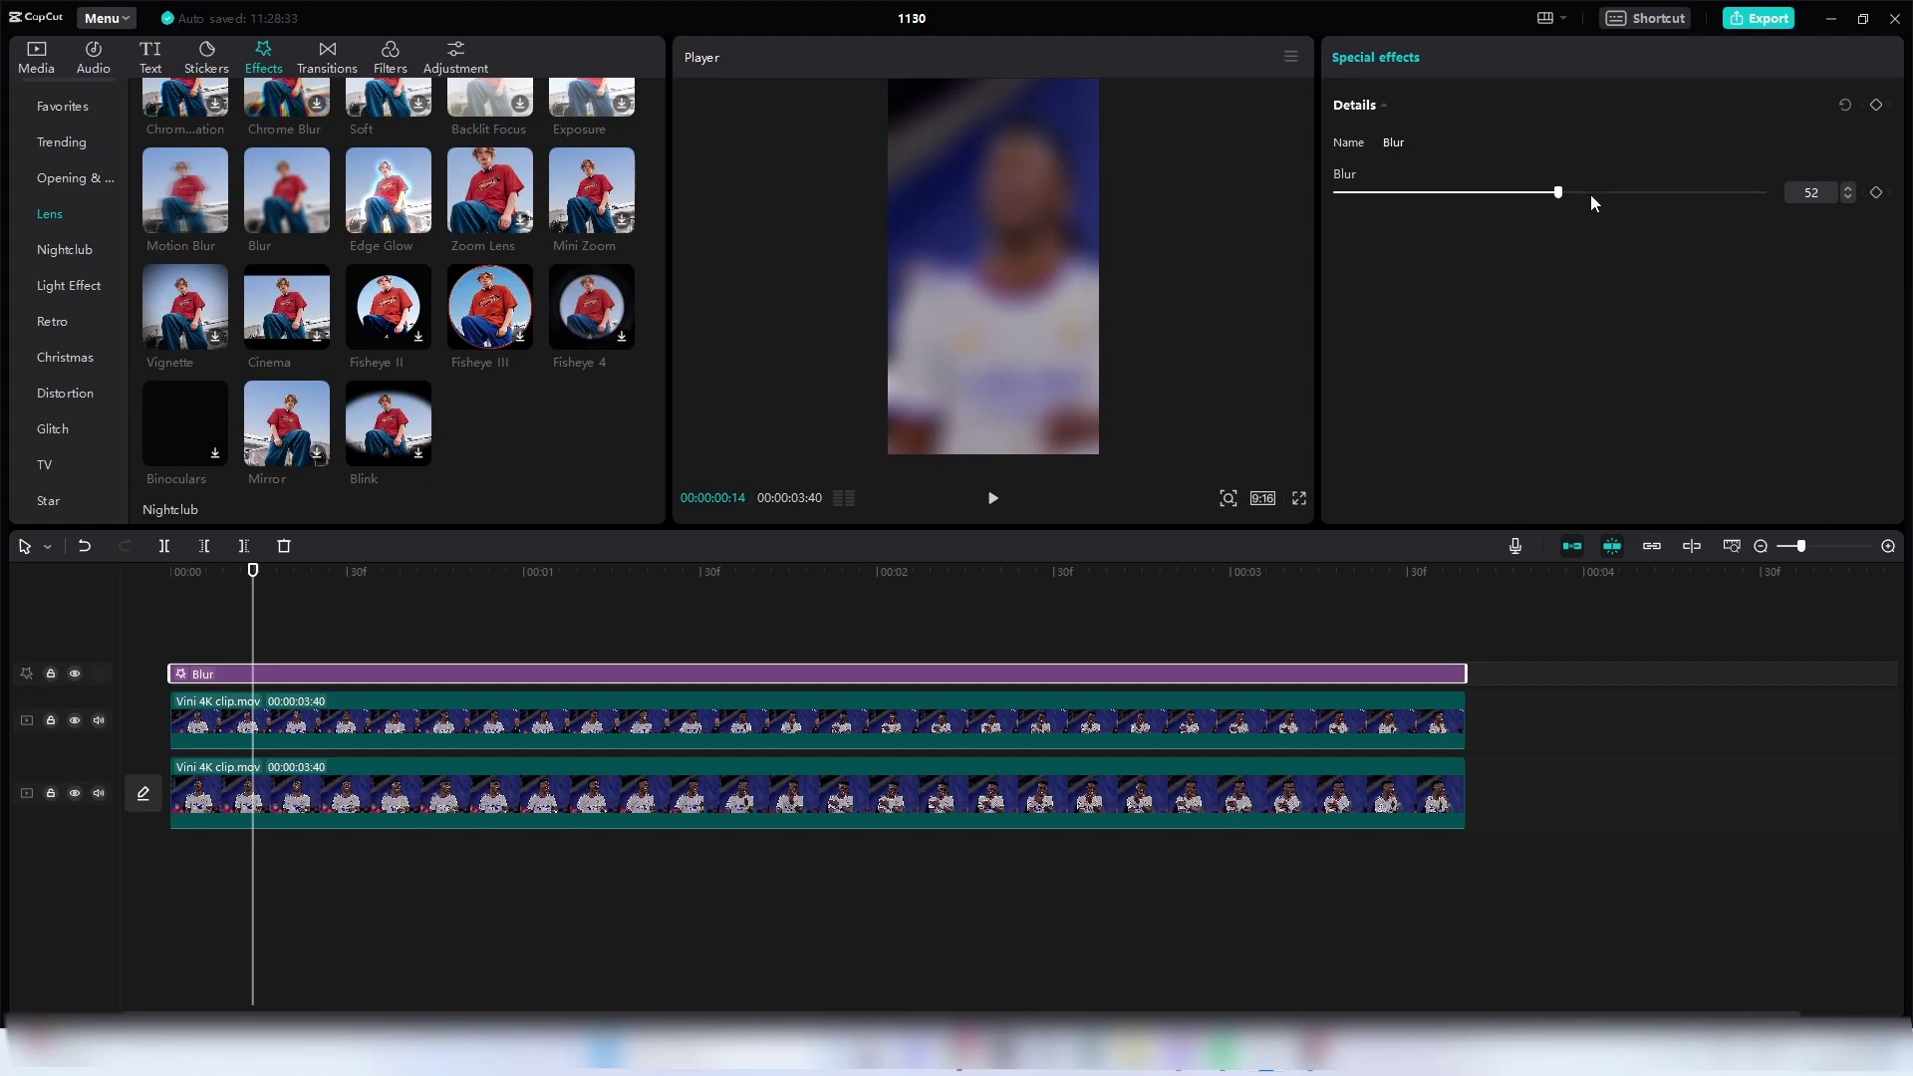
left_click_drag(1600, 192, 1386, 201)
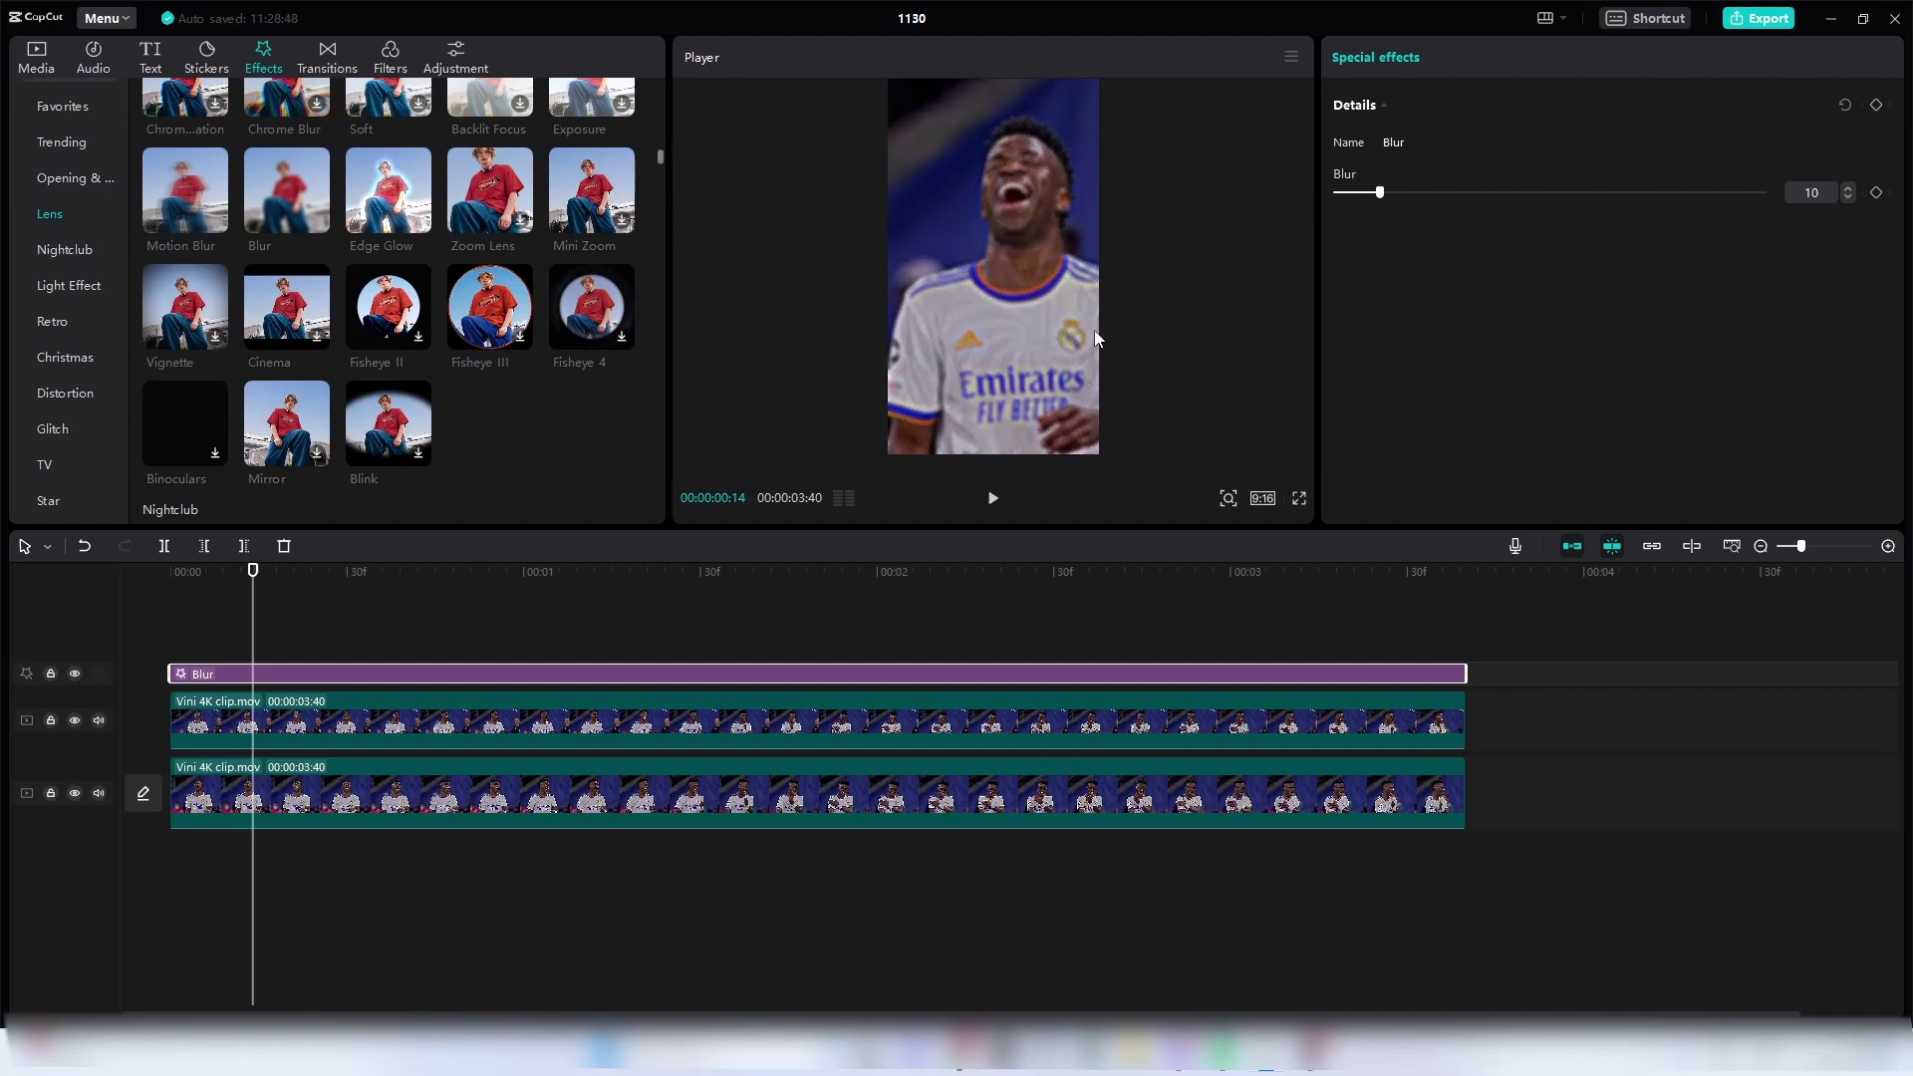
left_click_drag(1380, 193, 1423, 192)
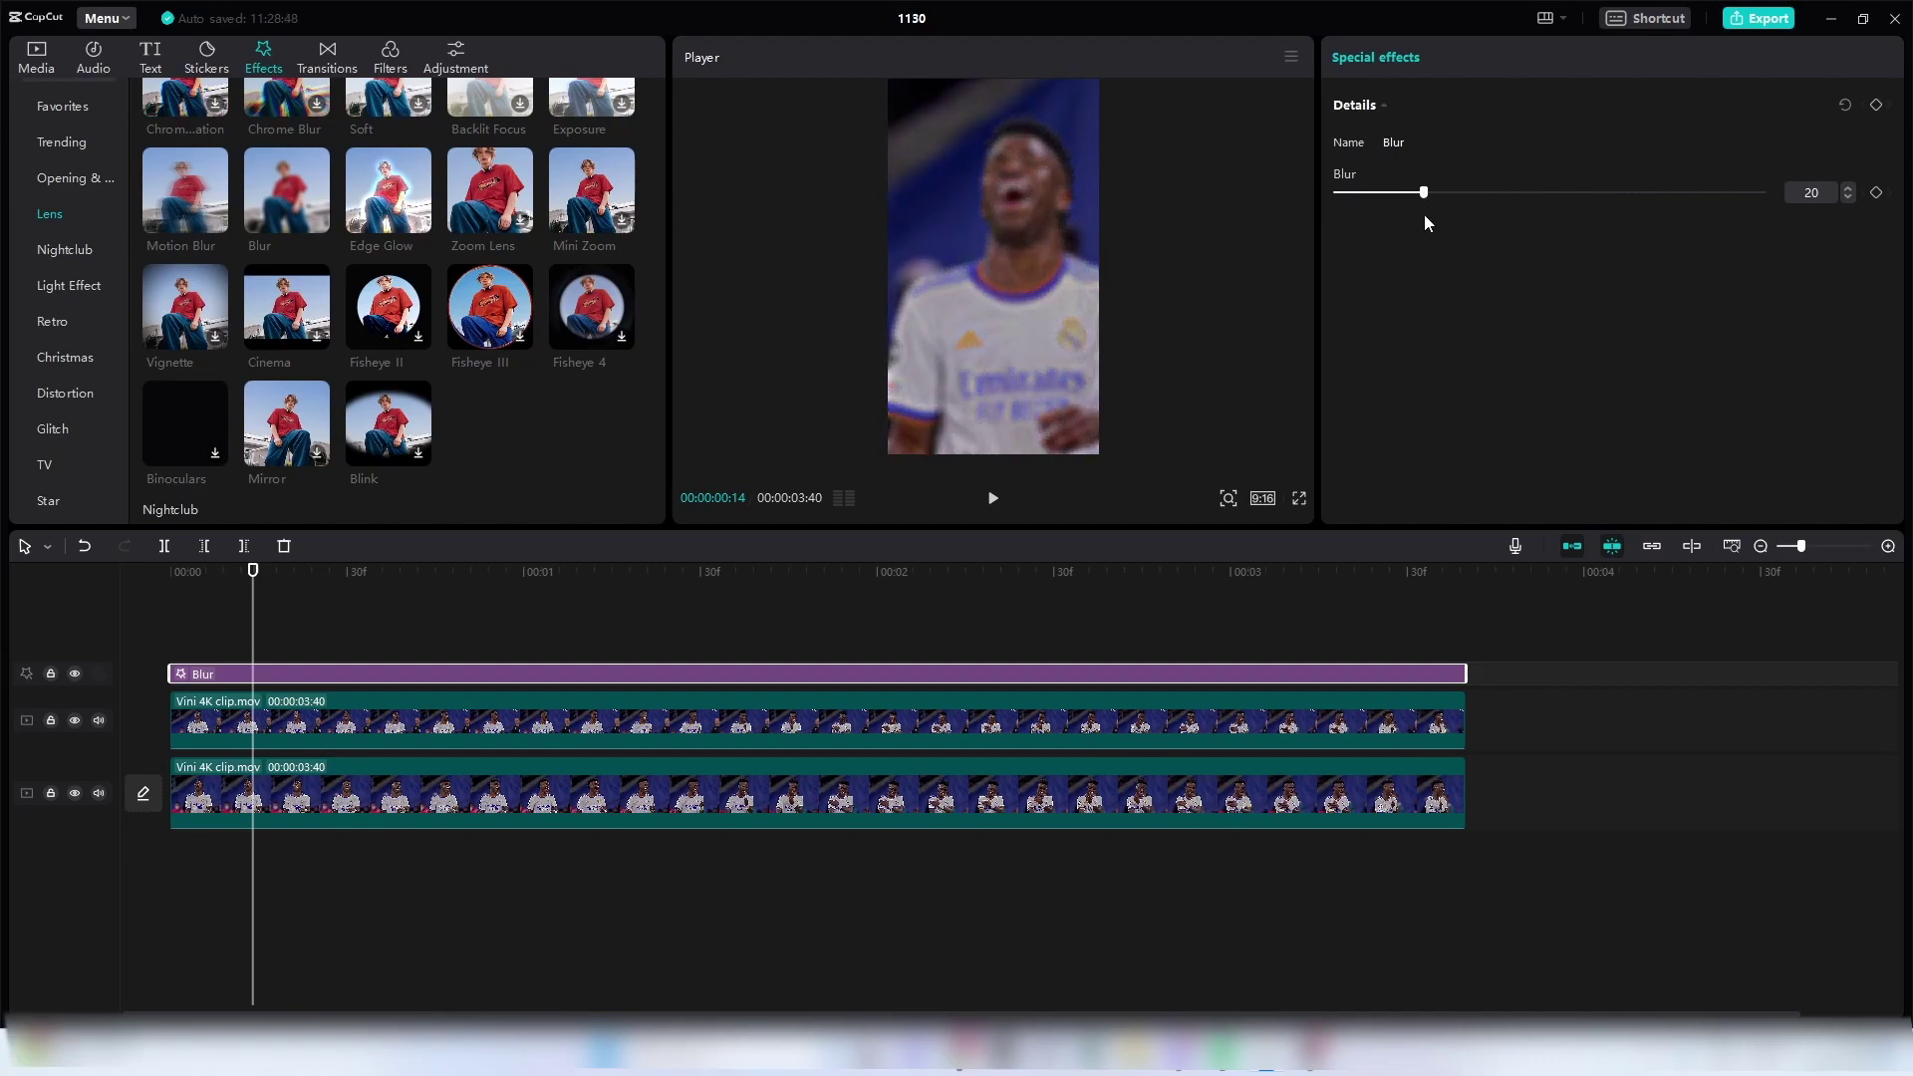
left_click(181, 573)
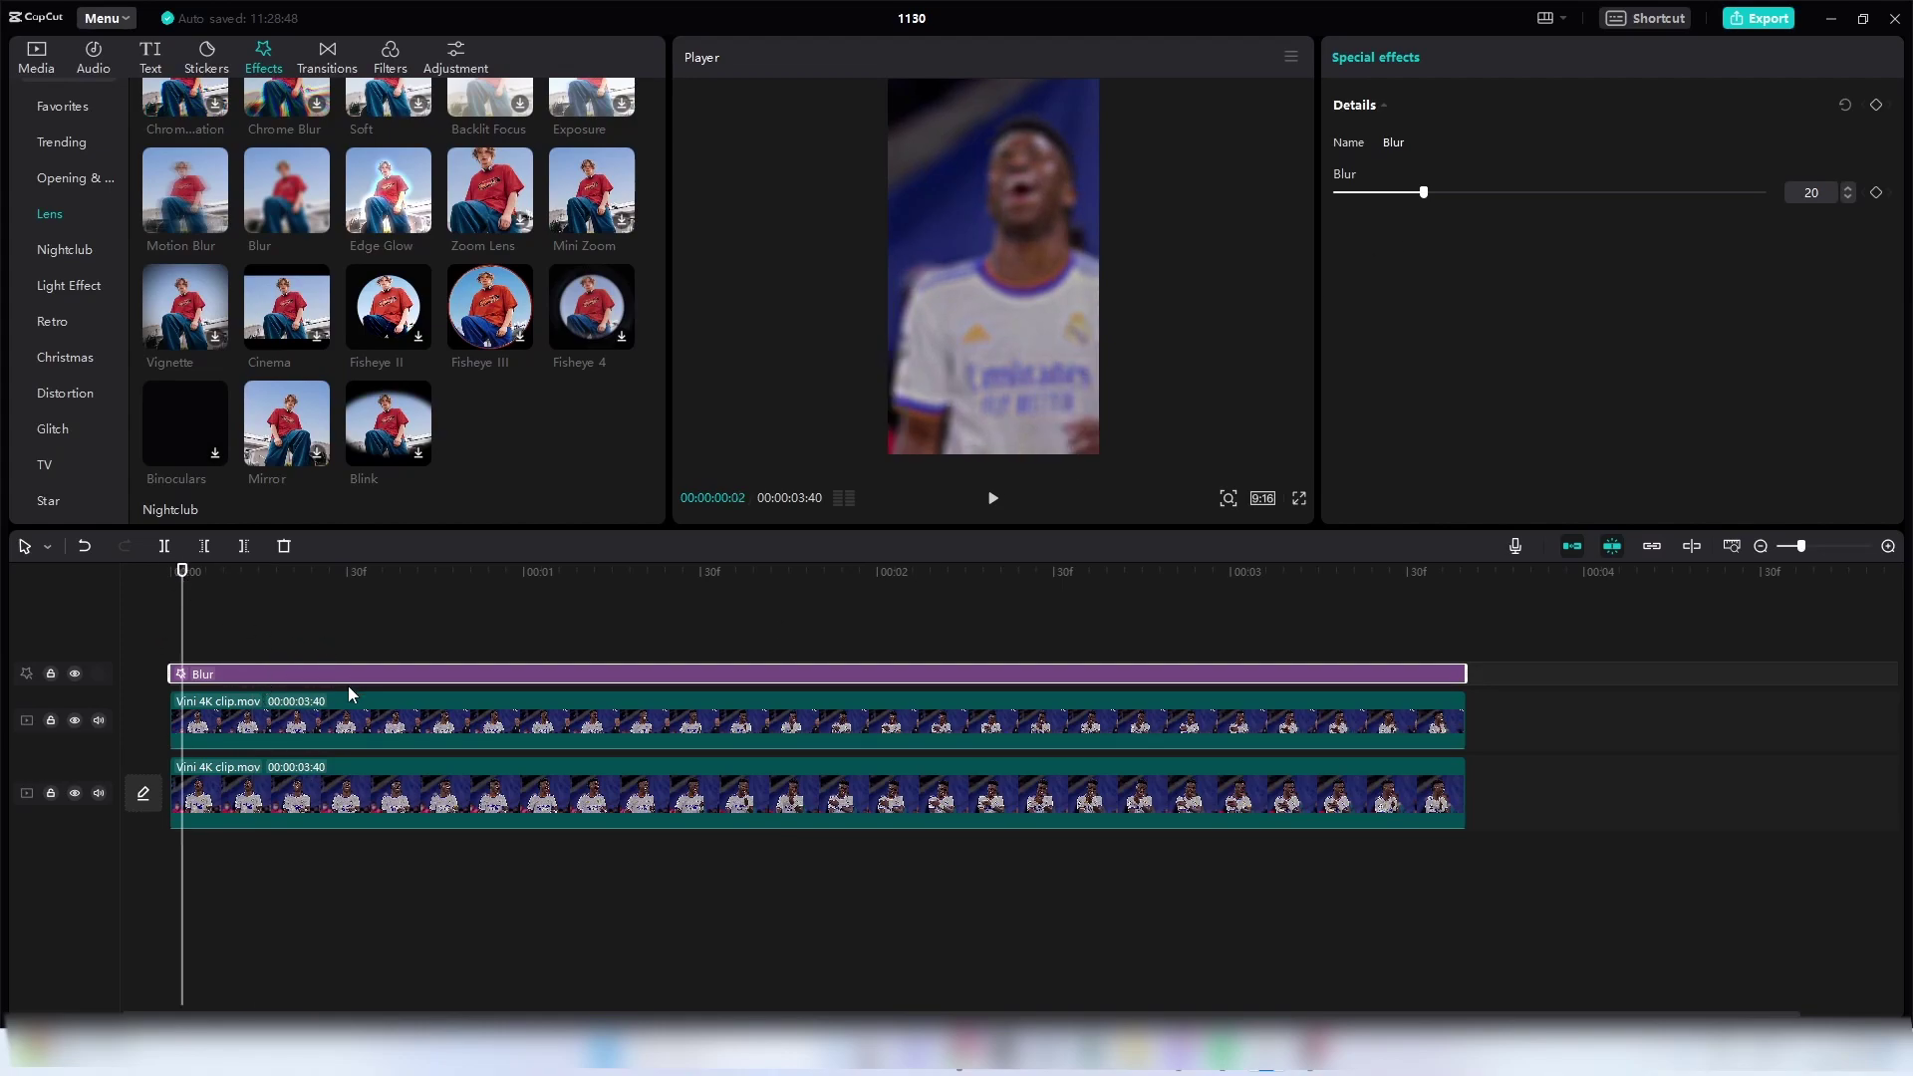
- Combine the Blur effect and the enlarged copy of the clip into one compound clip
left_click(1575, 643)
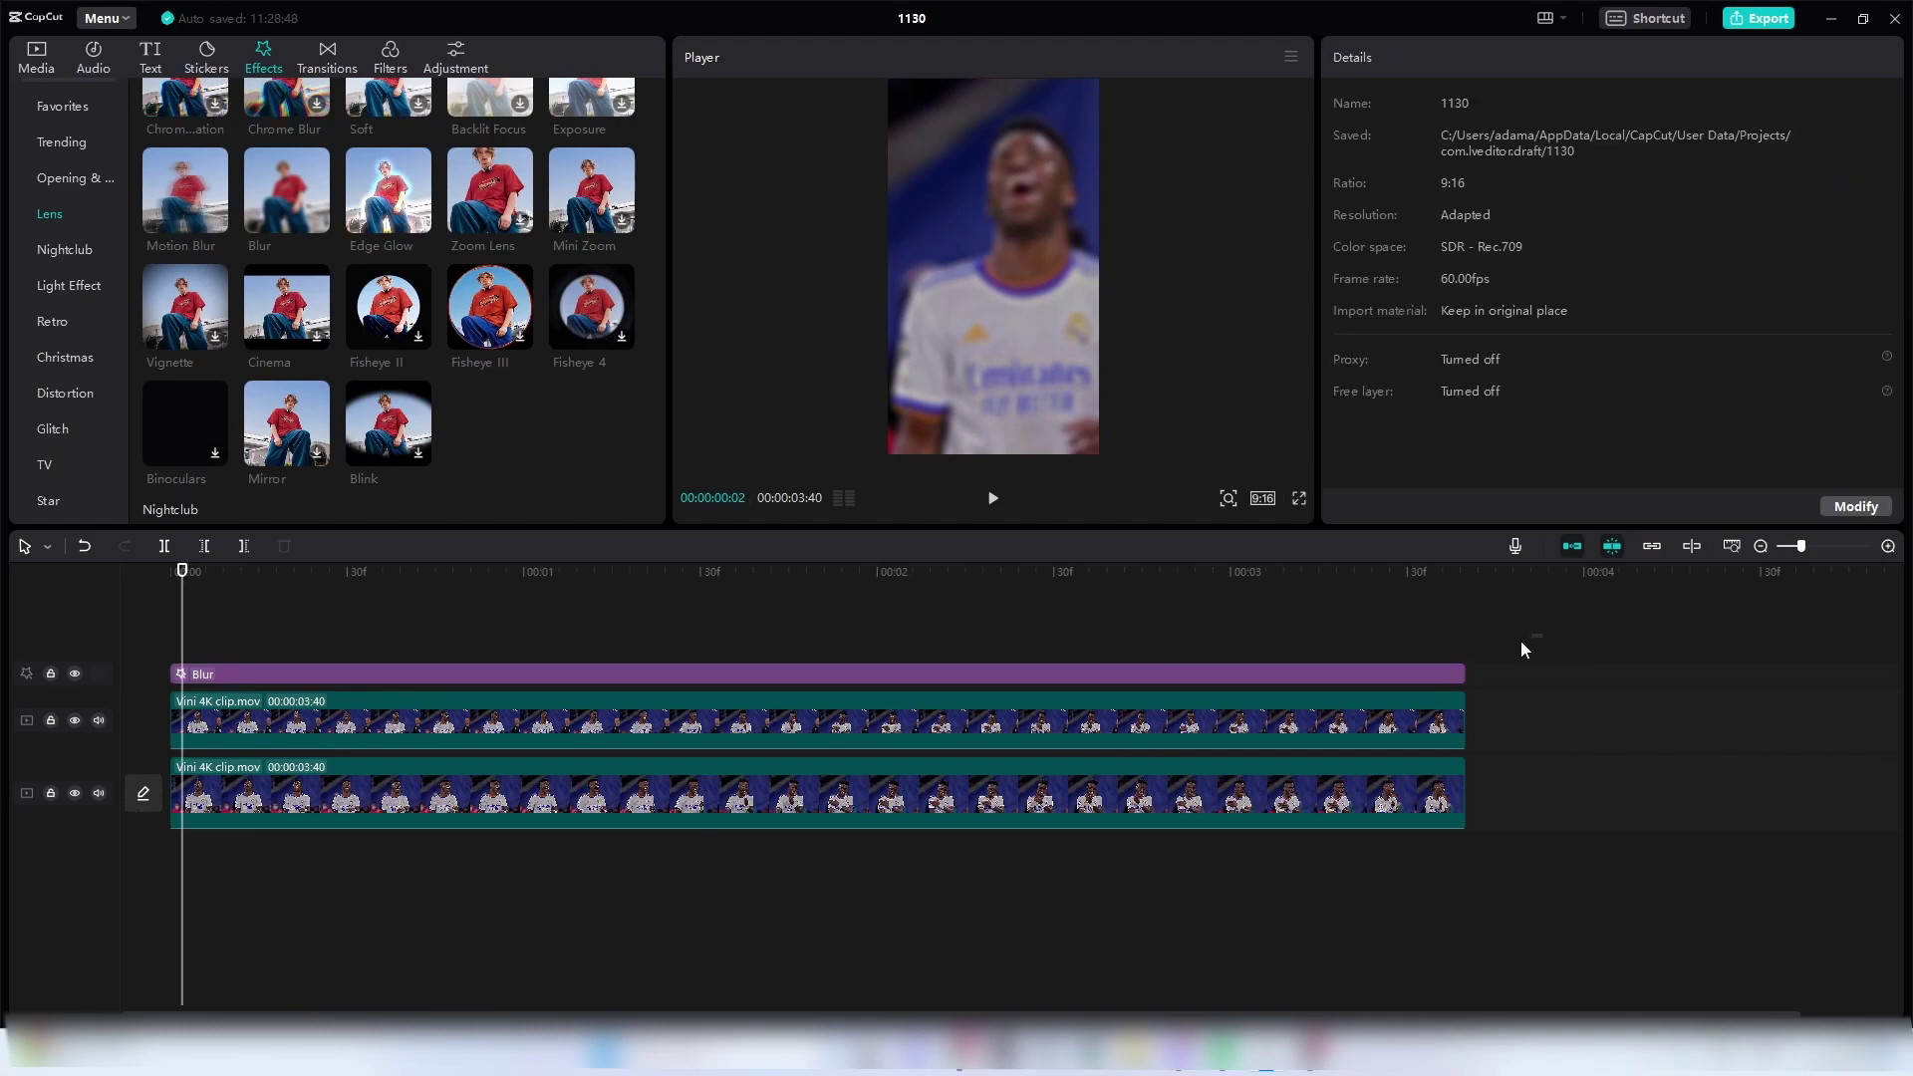
left_click(1363, 669)
left_click(779, 716)
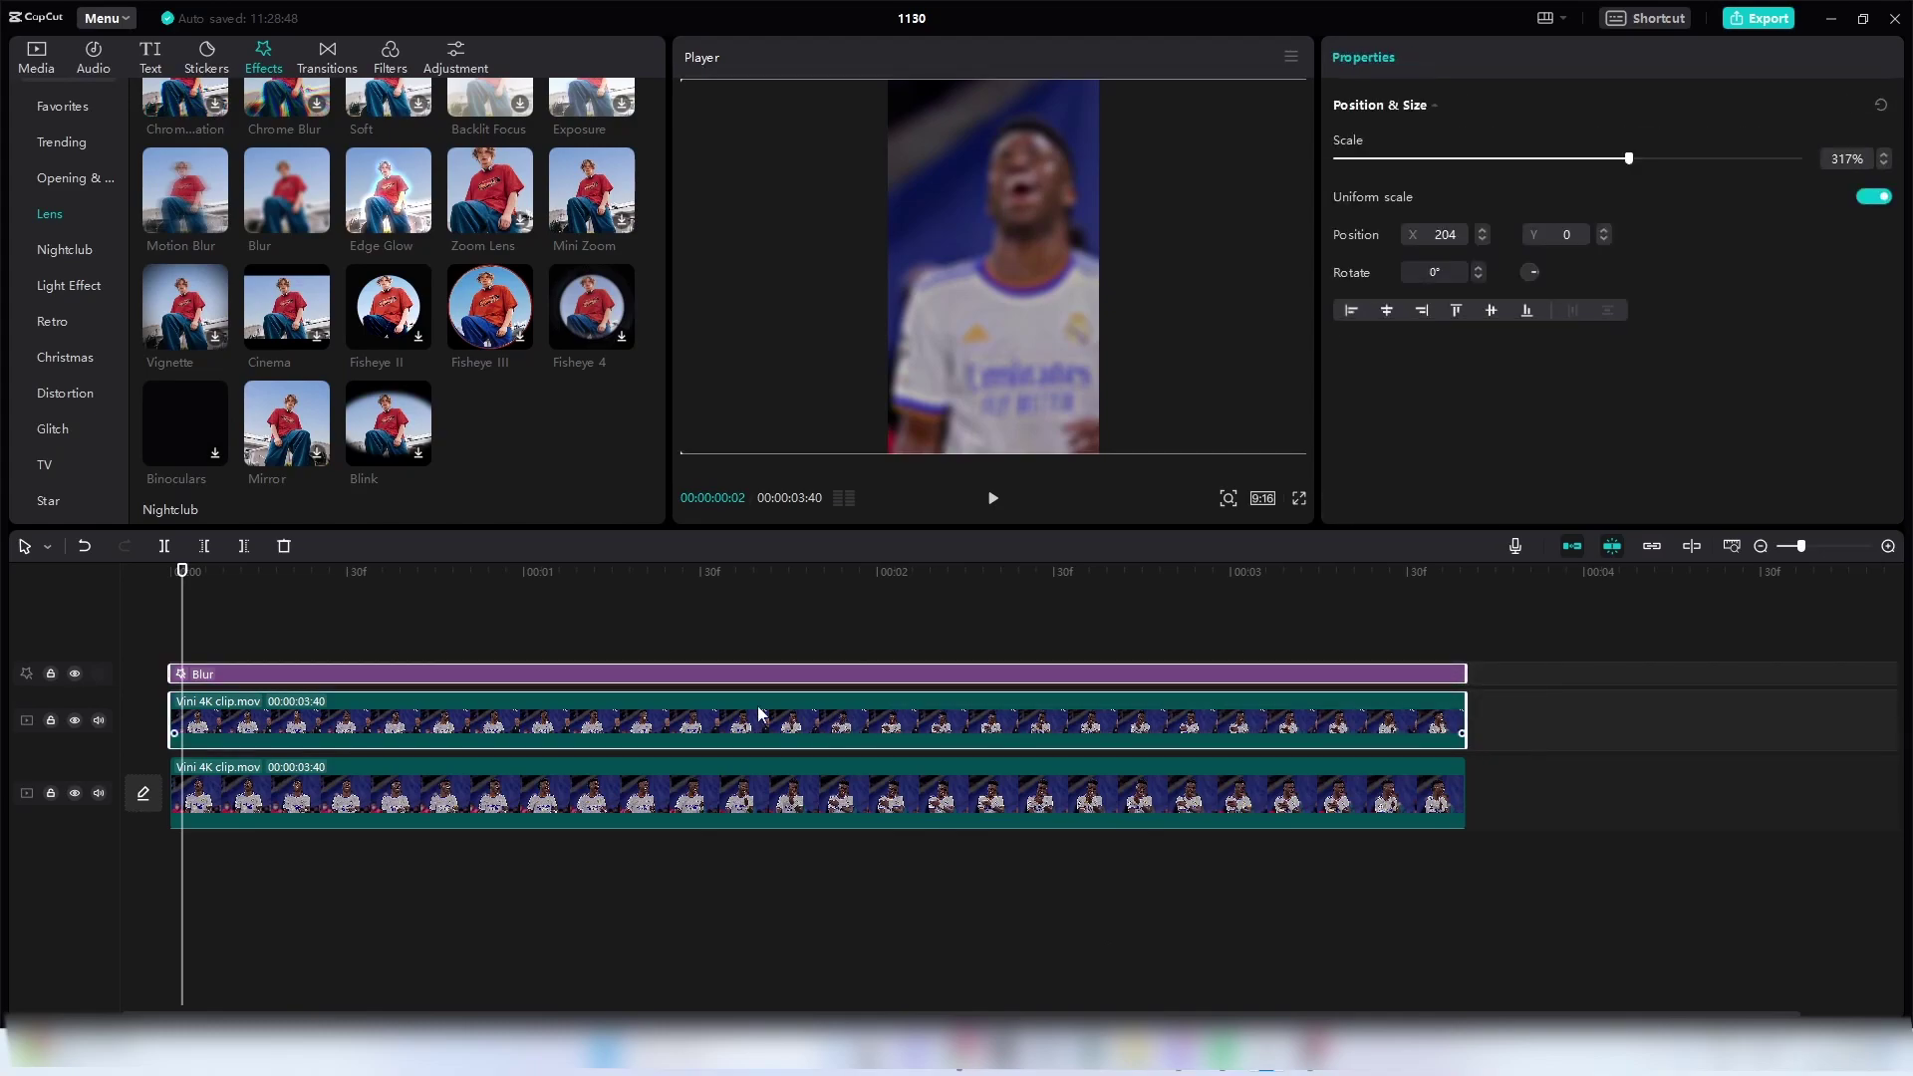
right_click(426, 728)
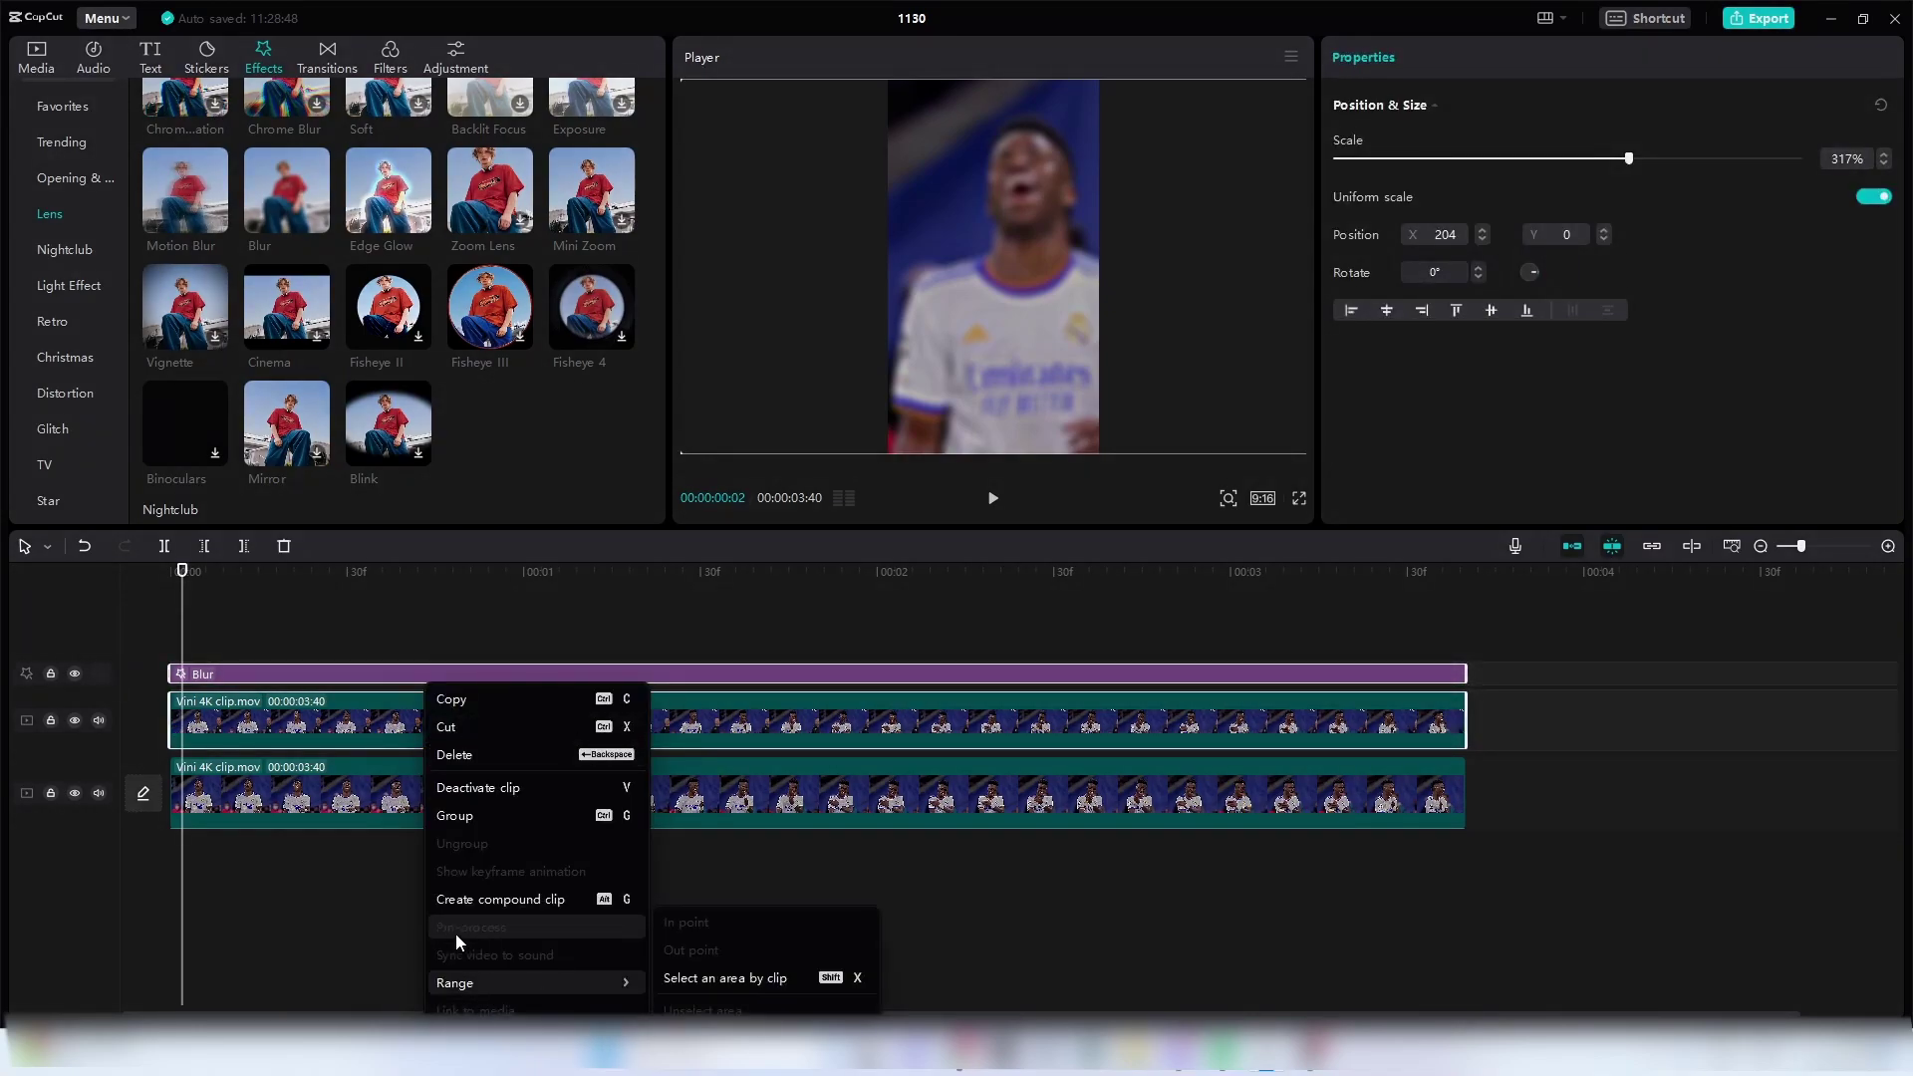
left_click(456, 905)
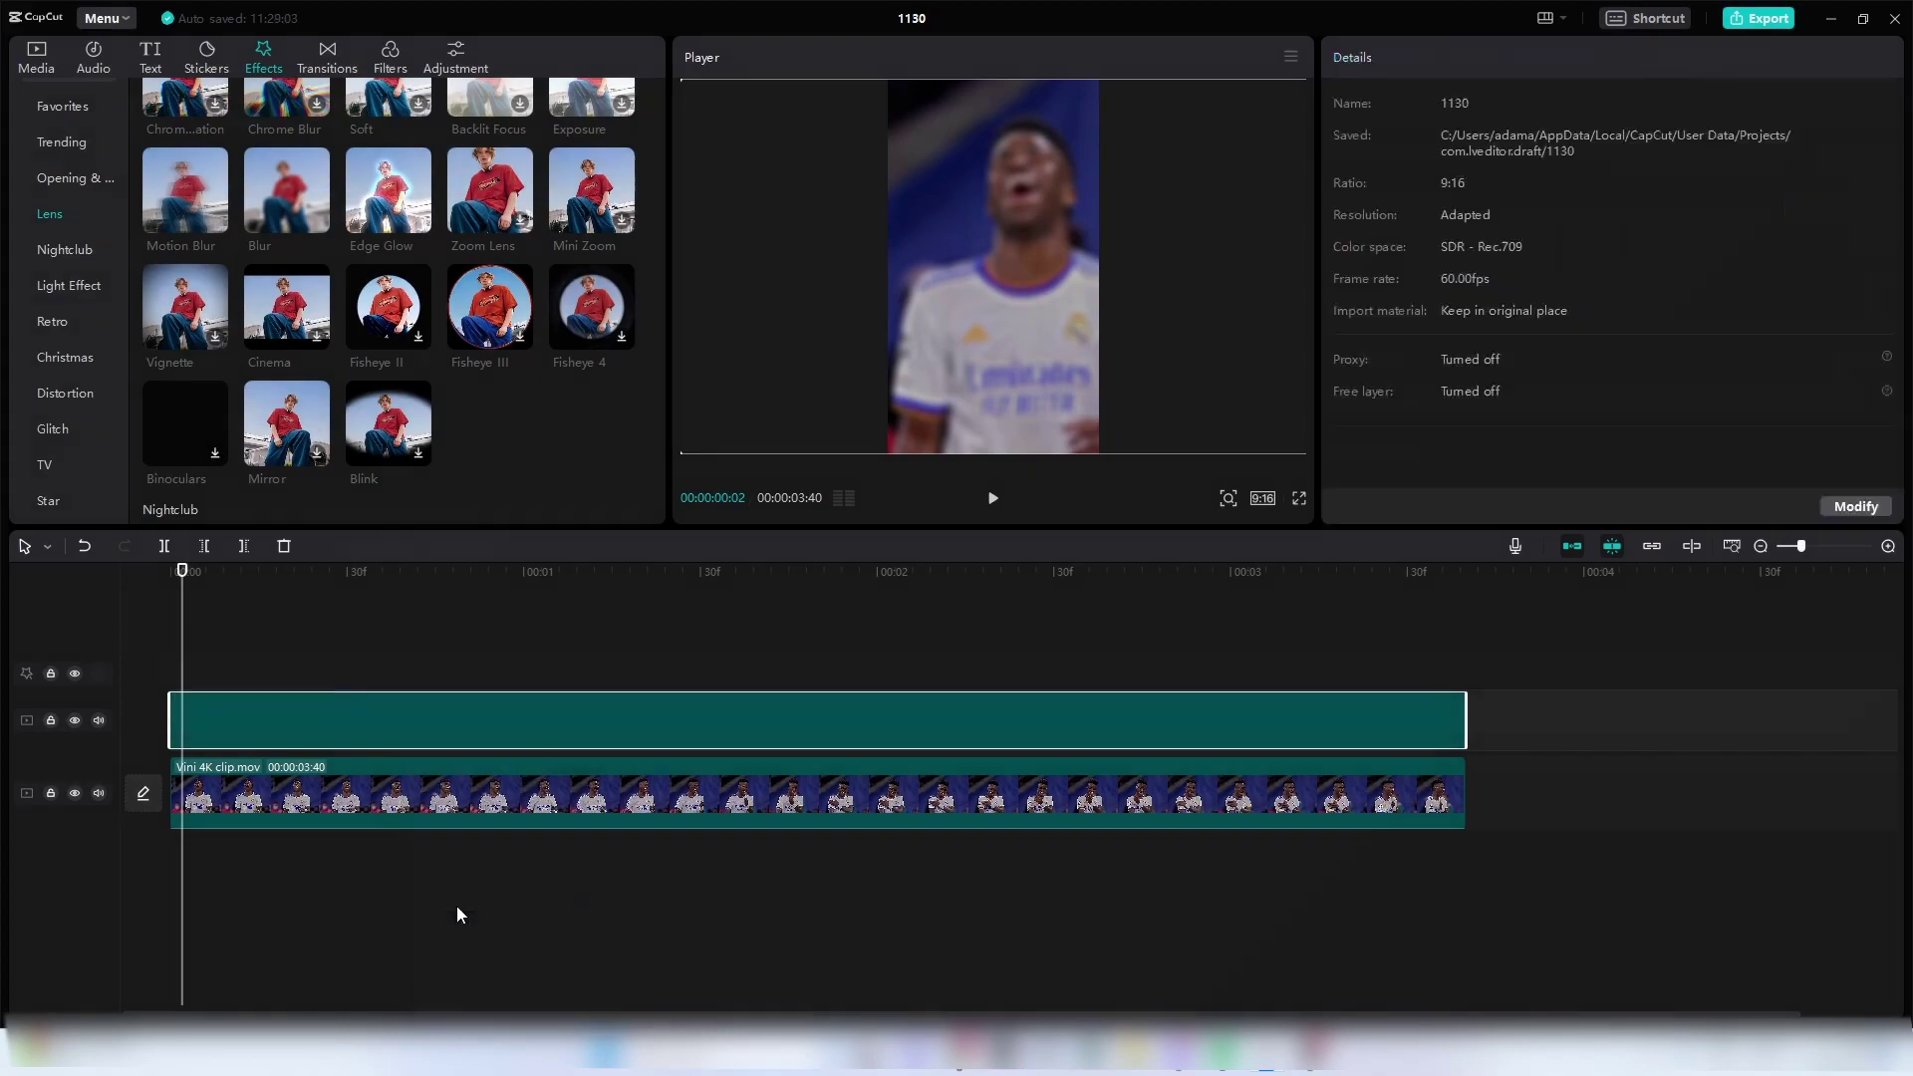
- Move the original clip onto the track above the blurred compound clip and play back the combined result
left_click(375, 789)
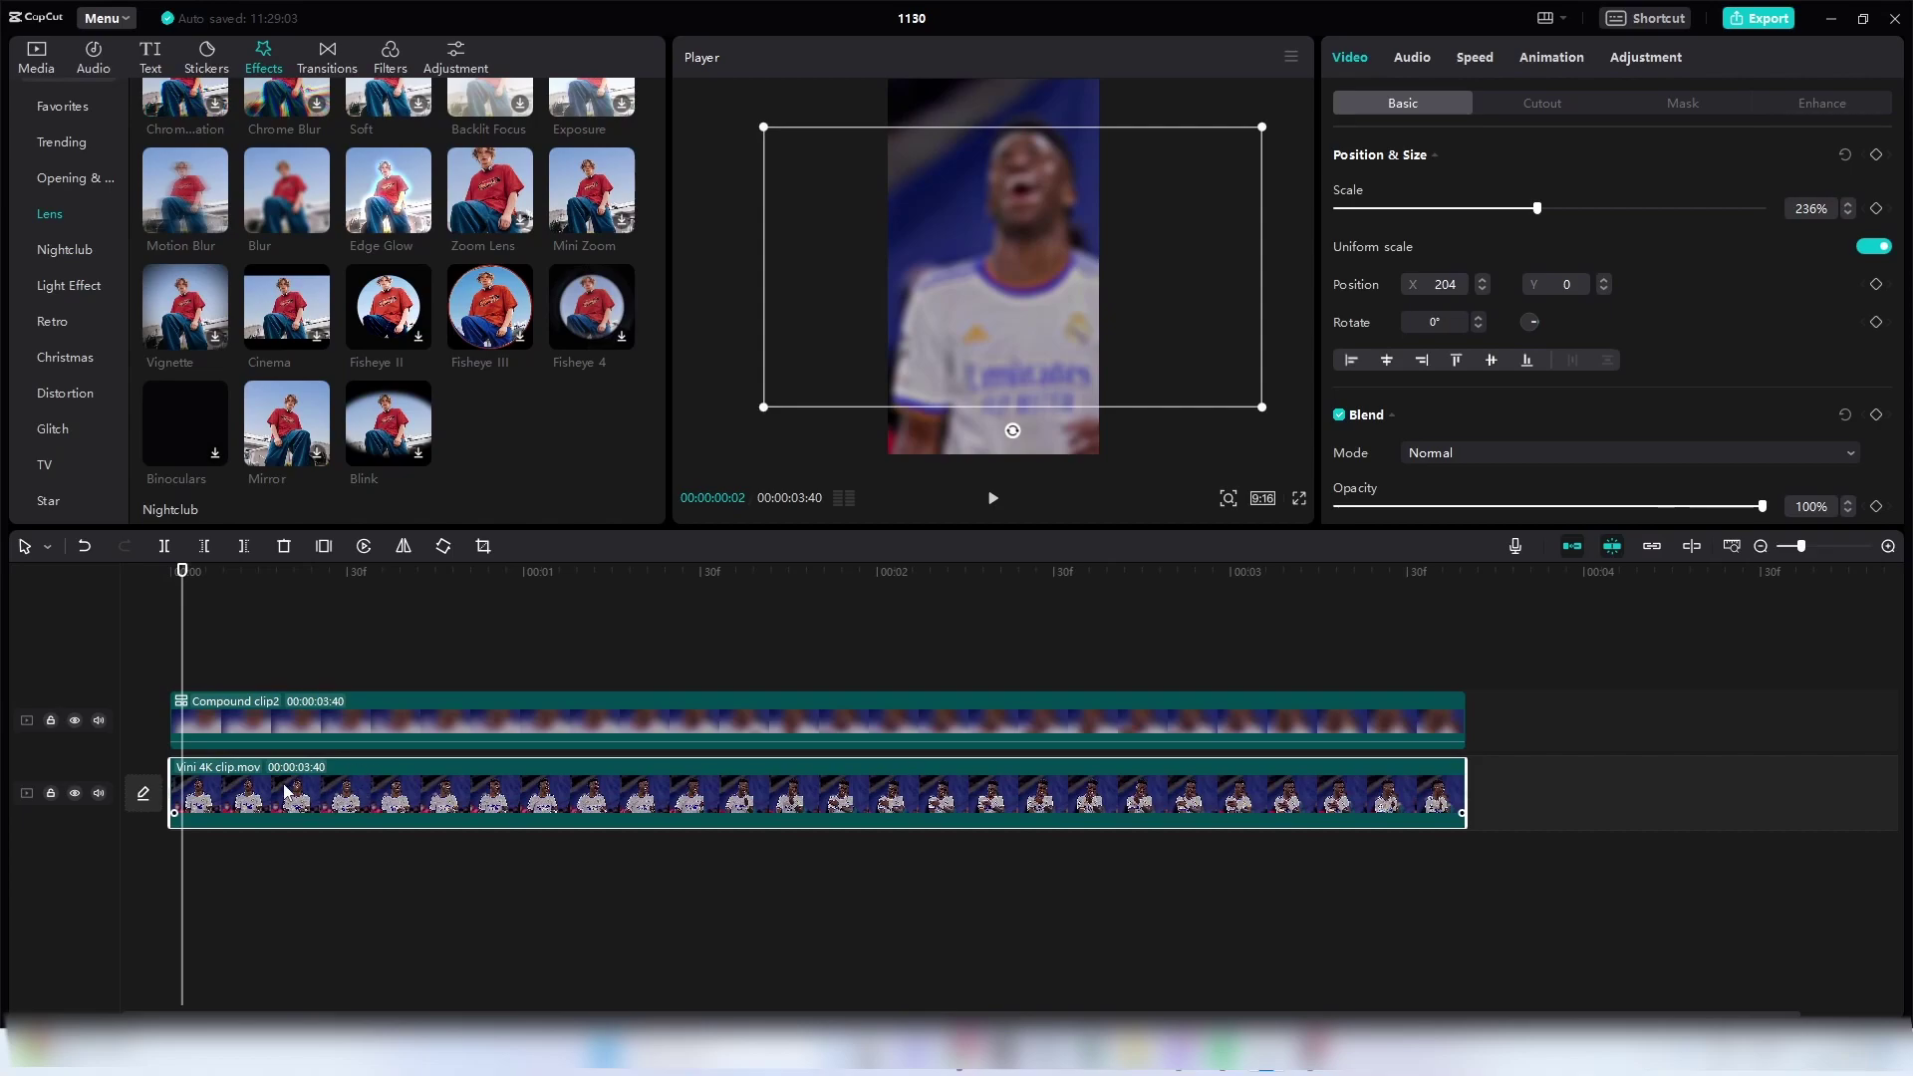
left_click_drag(279, 812, 281, 669)
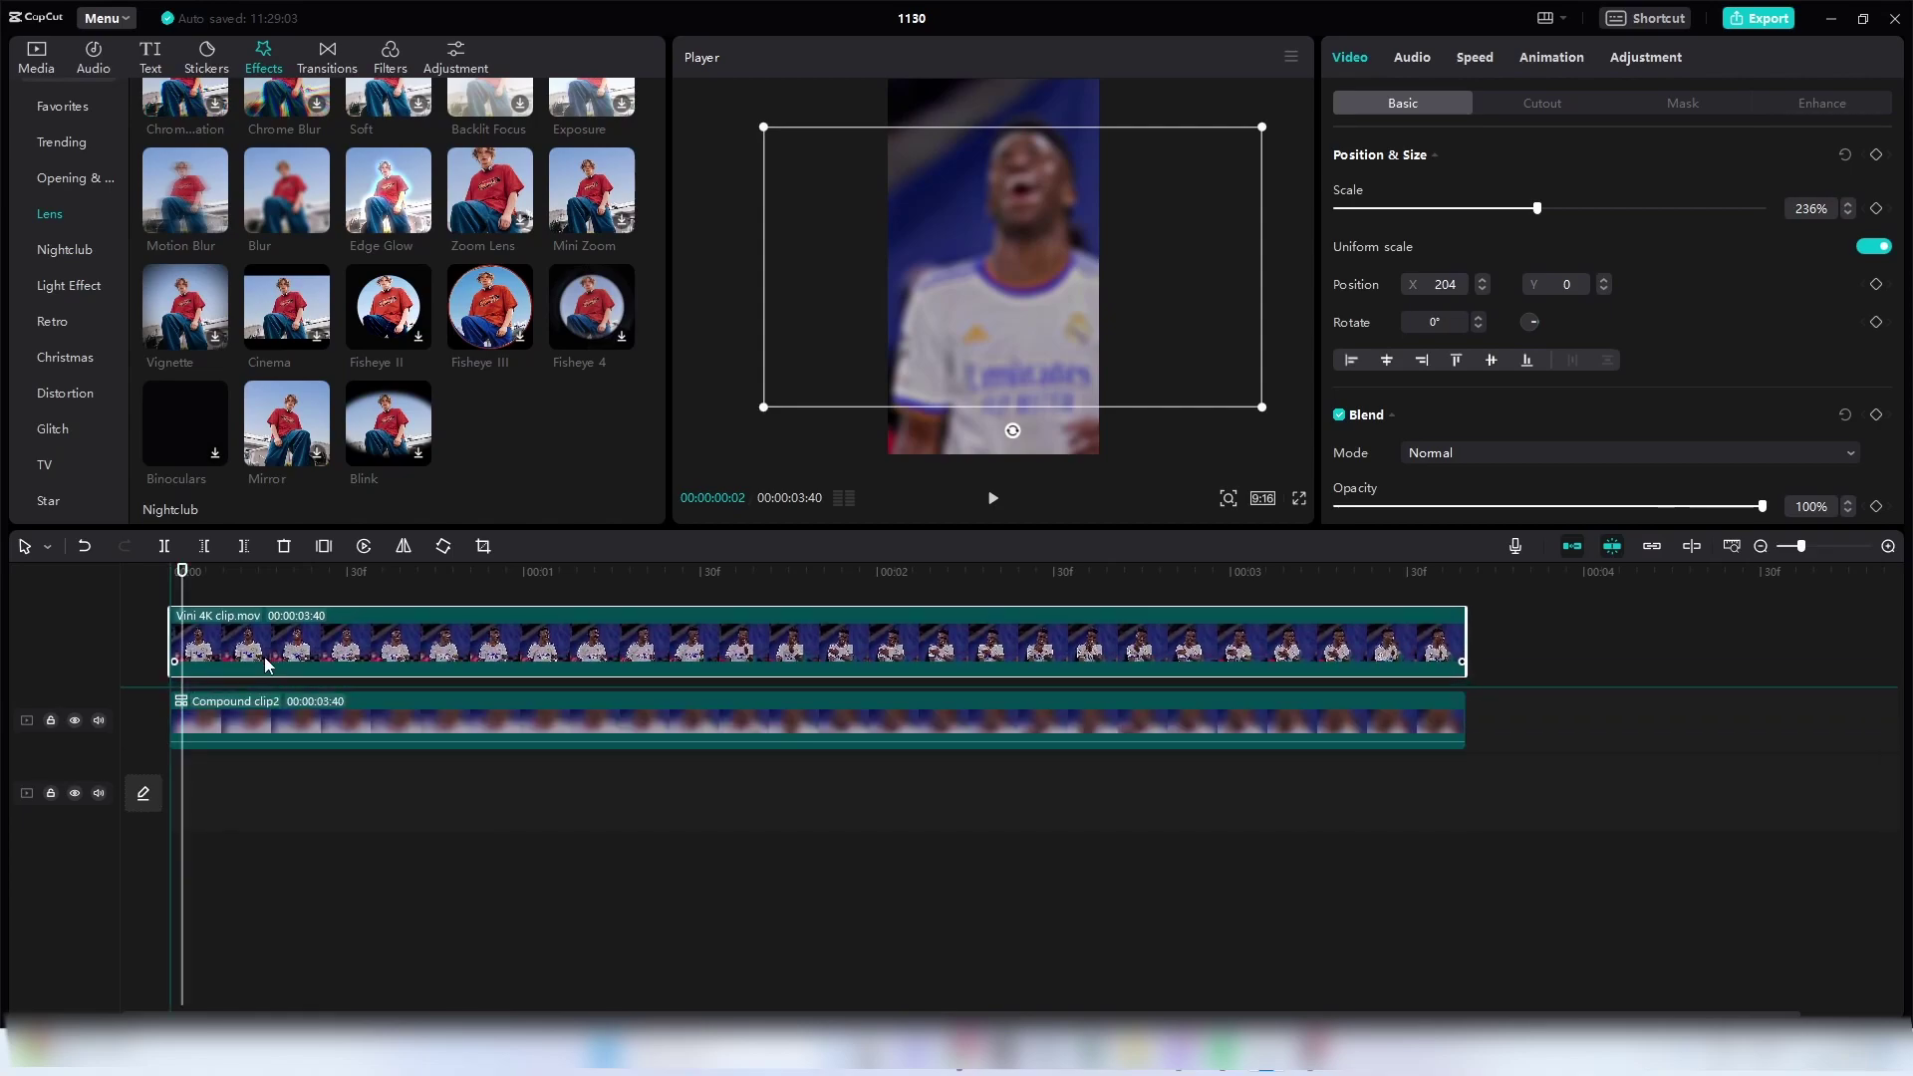
left_click(284, 789)
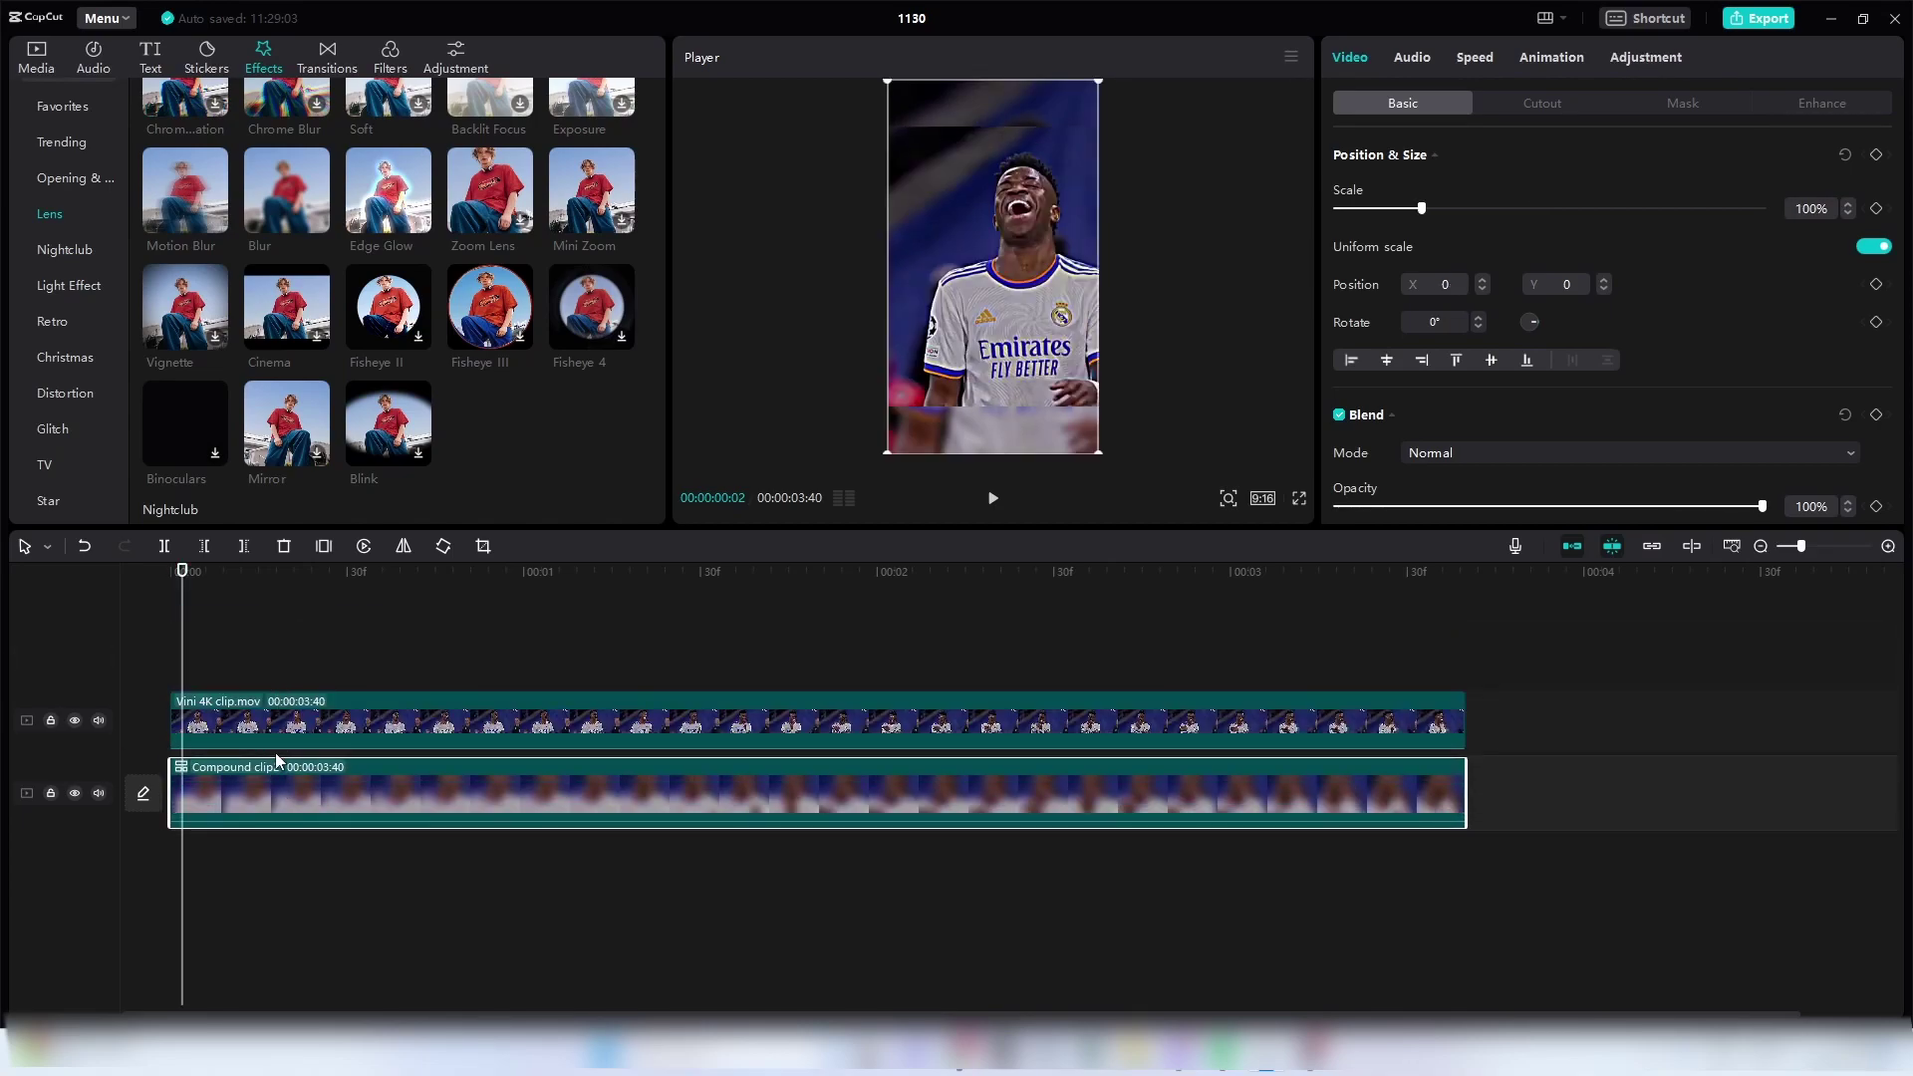
key("space")
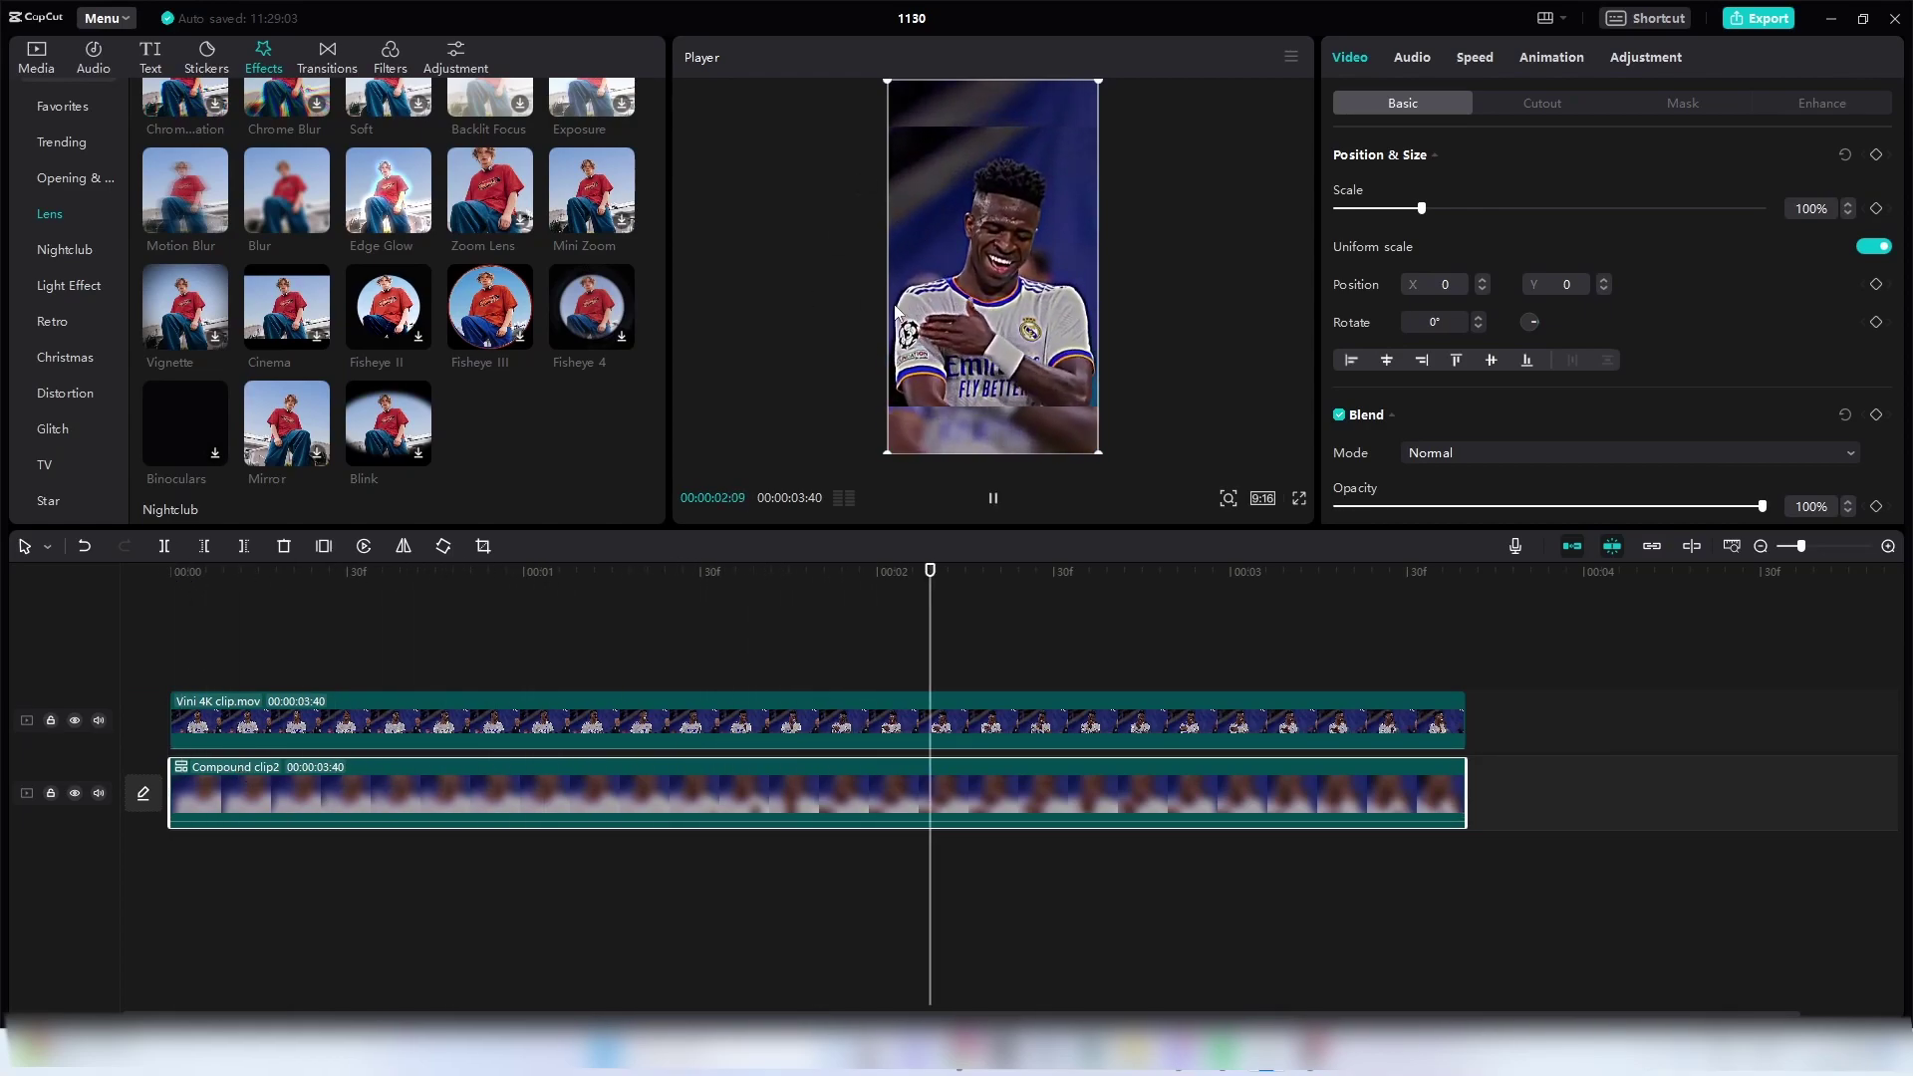
key("space")
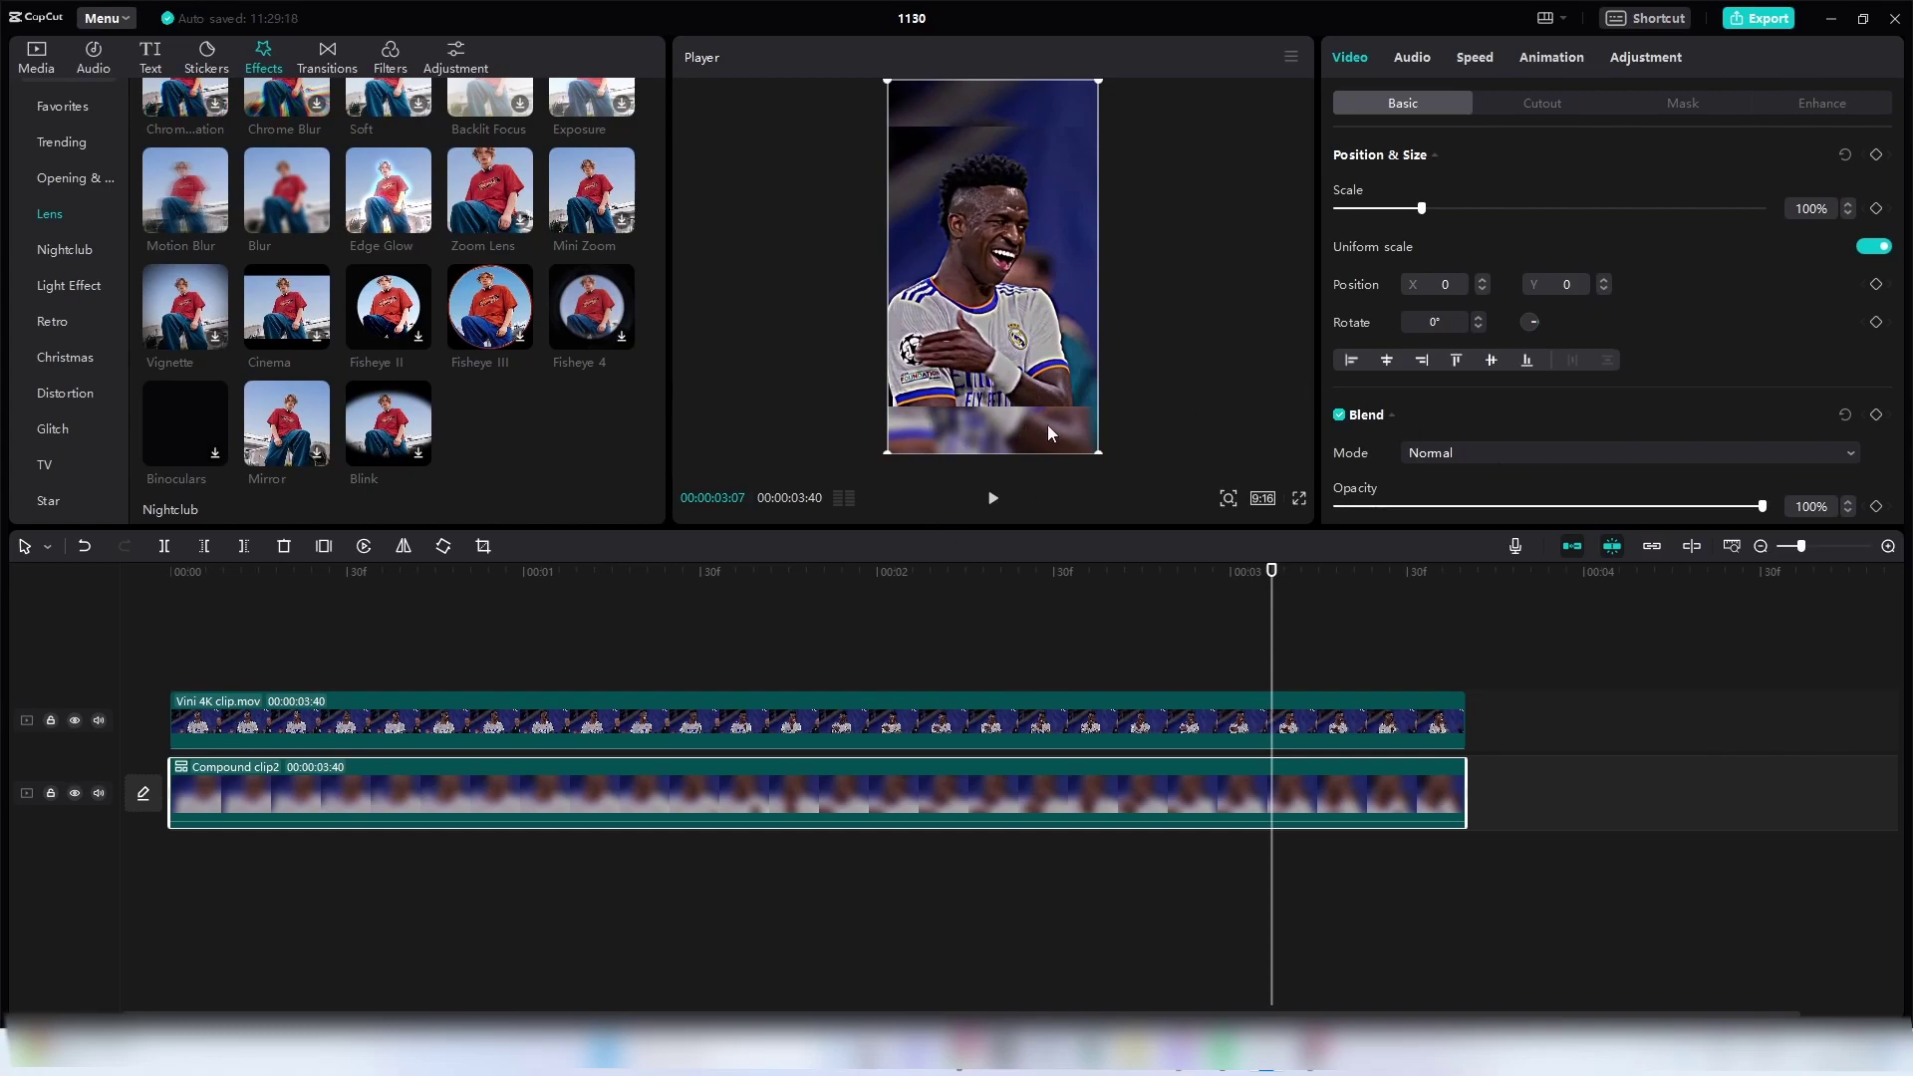
- Apply the Fade Out exit animation to the blurred compound clip with a duration of 0.7 s
left_click(1574, 64)
left_click(1529, 173)
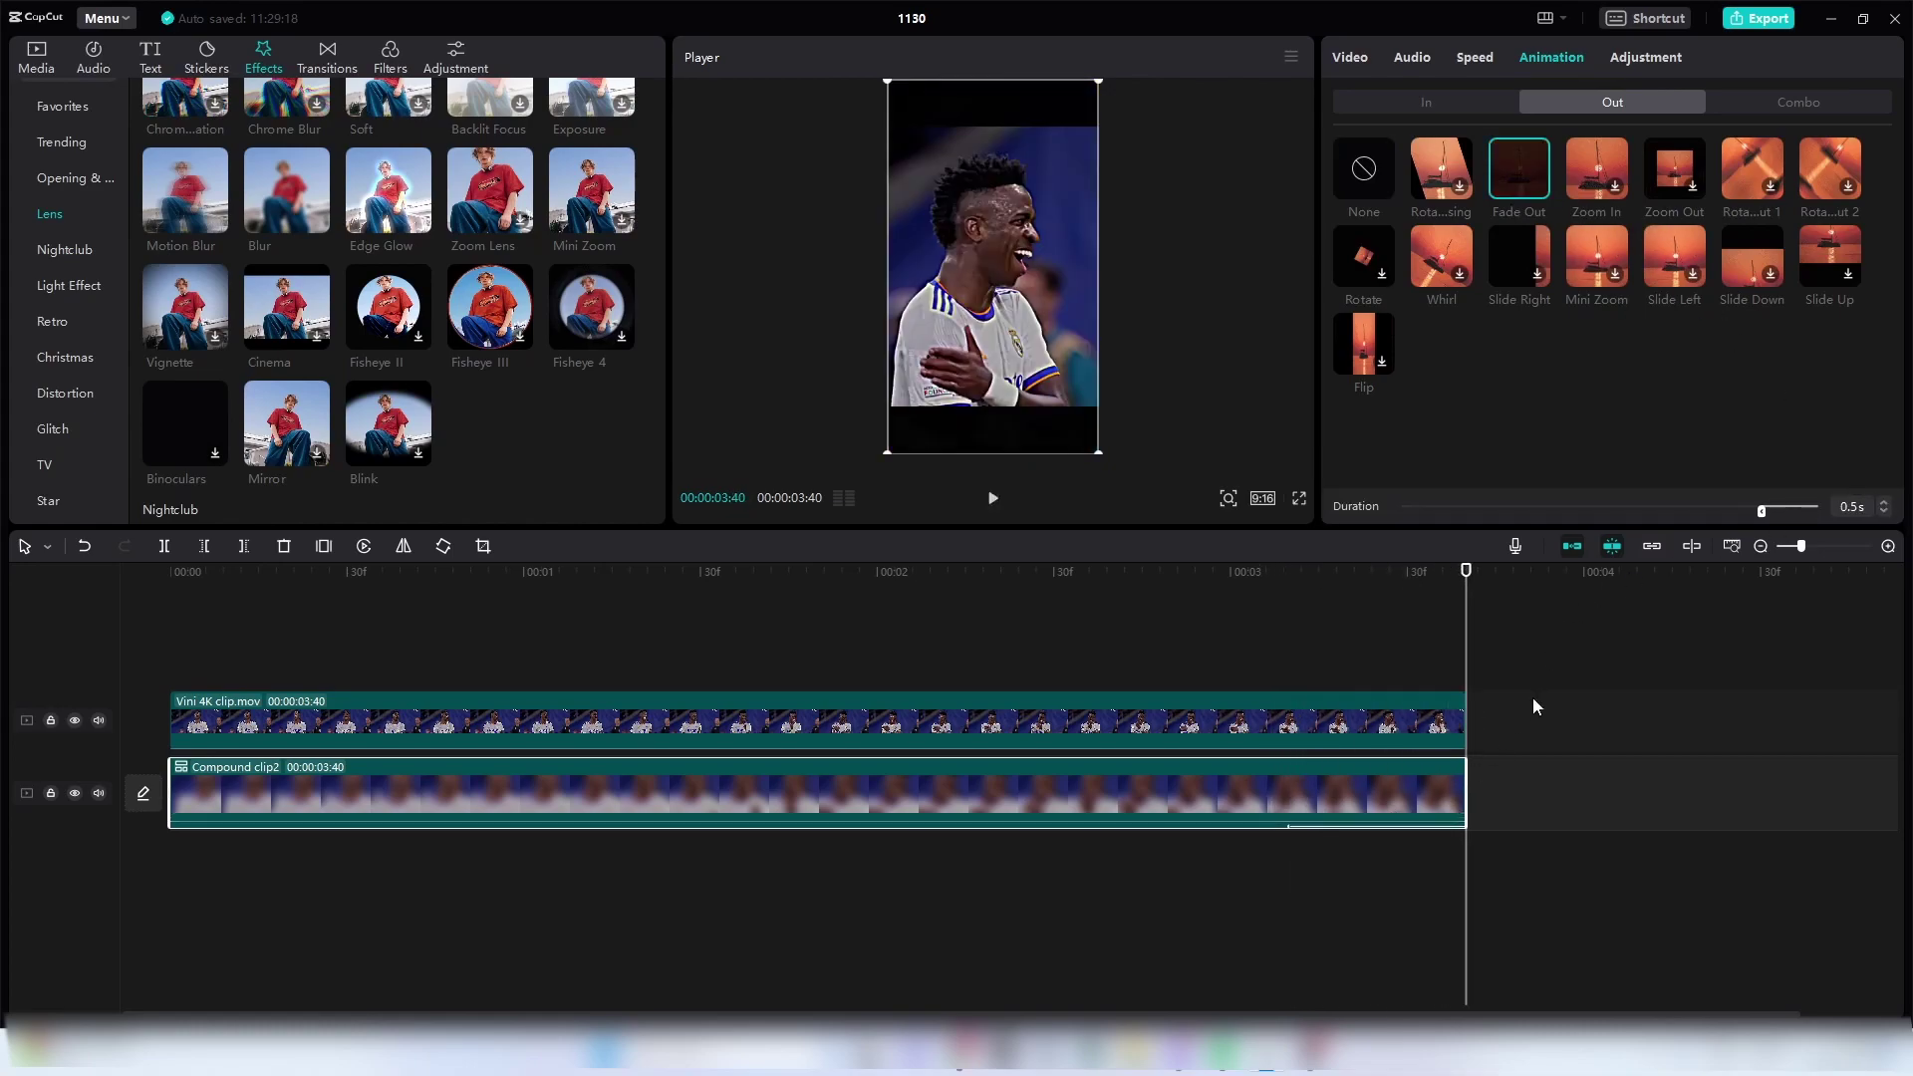
left_click(1883, 513)
left_click(1883, 513)
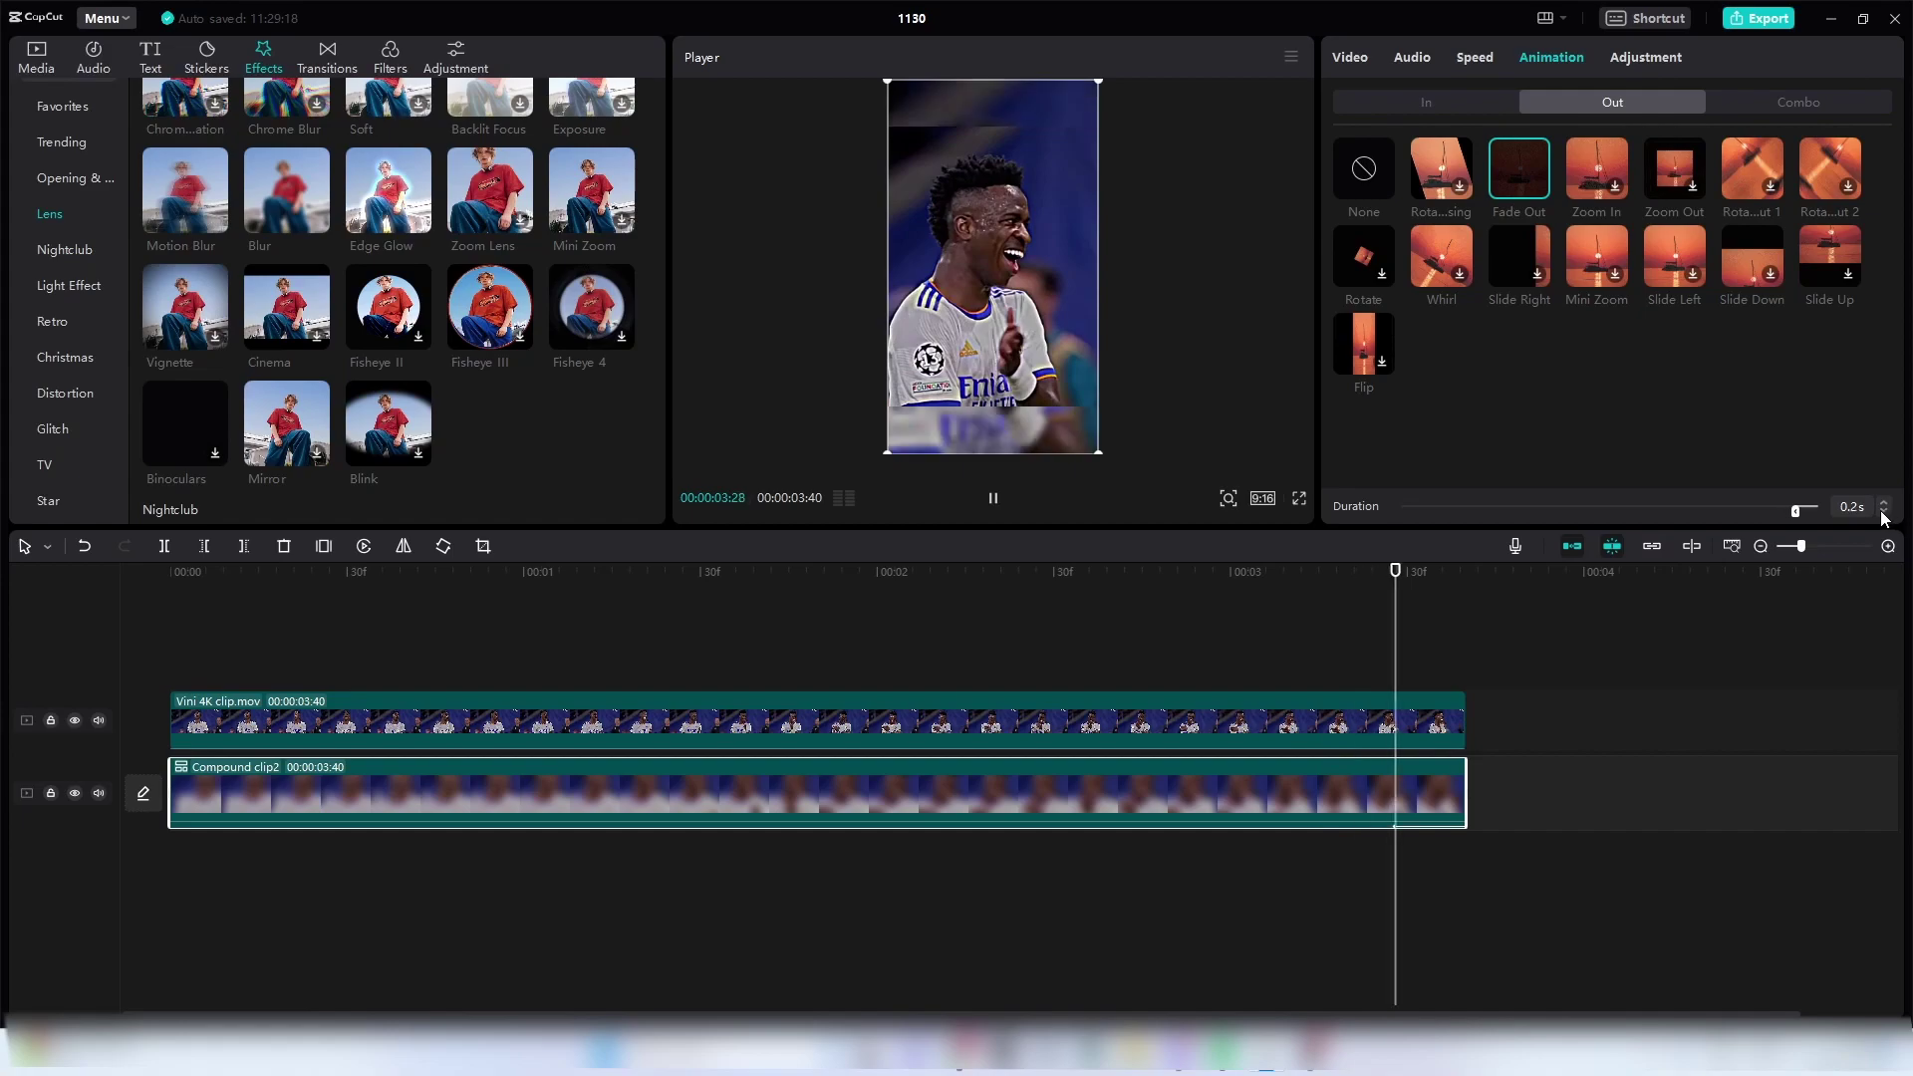
left_click(1884, 513)
left_click(1884, 501)
left_click(1884, 501)
left_click(1884, 502)
left_click(1884, 501)
left_click(1884, 501)
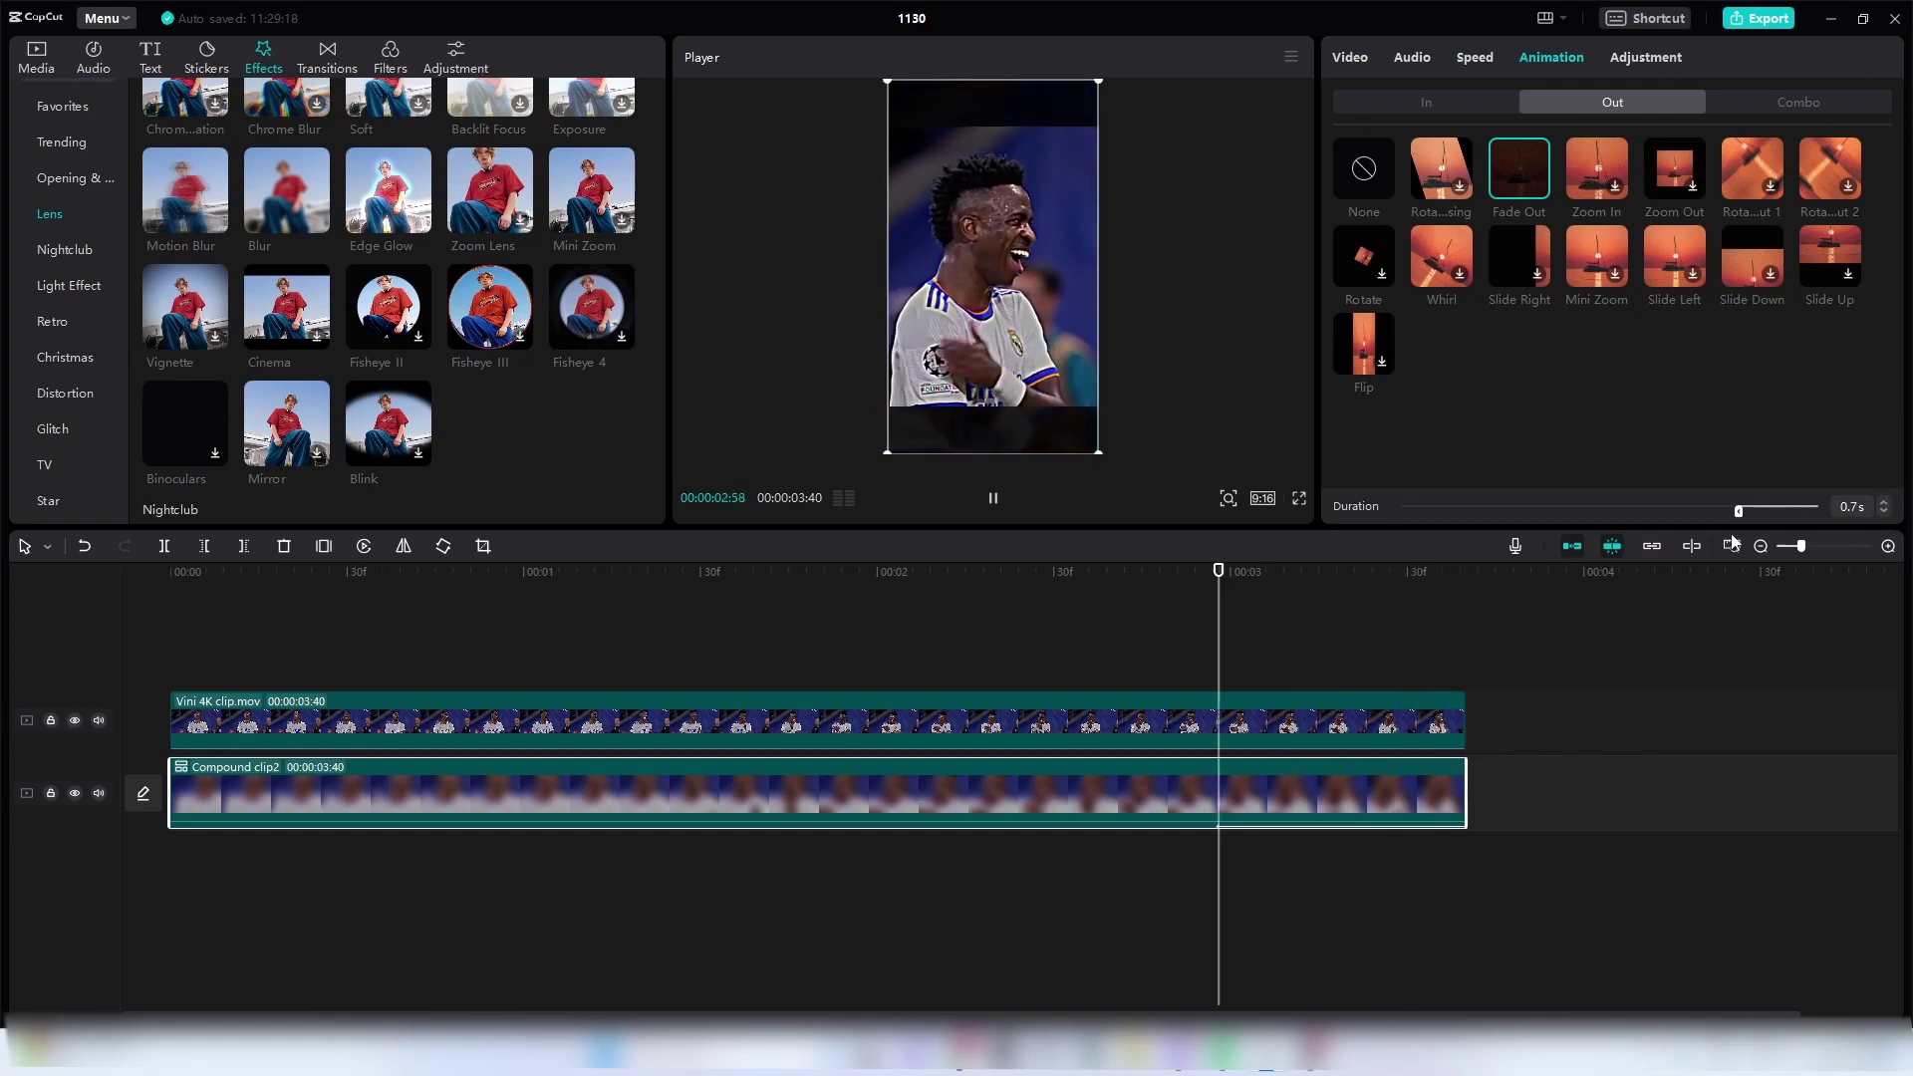
- Give the original clip on the upper track the same Fade Out exit animation with a duration of 0.7 s
left_click(1195, 719)
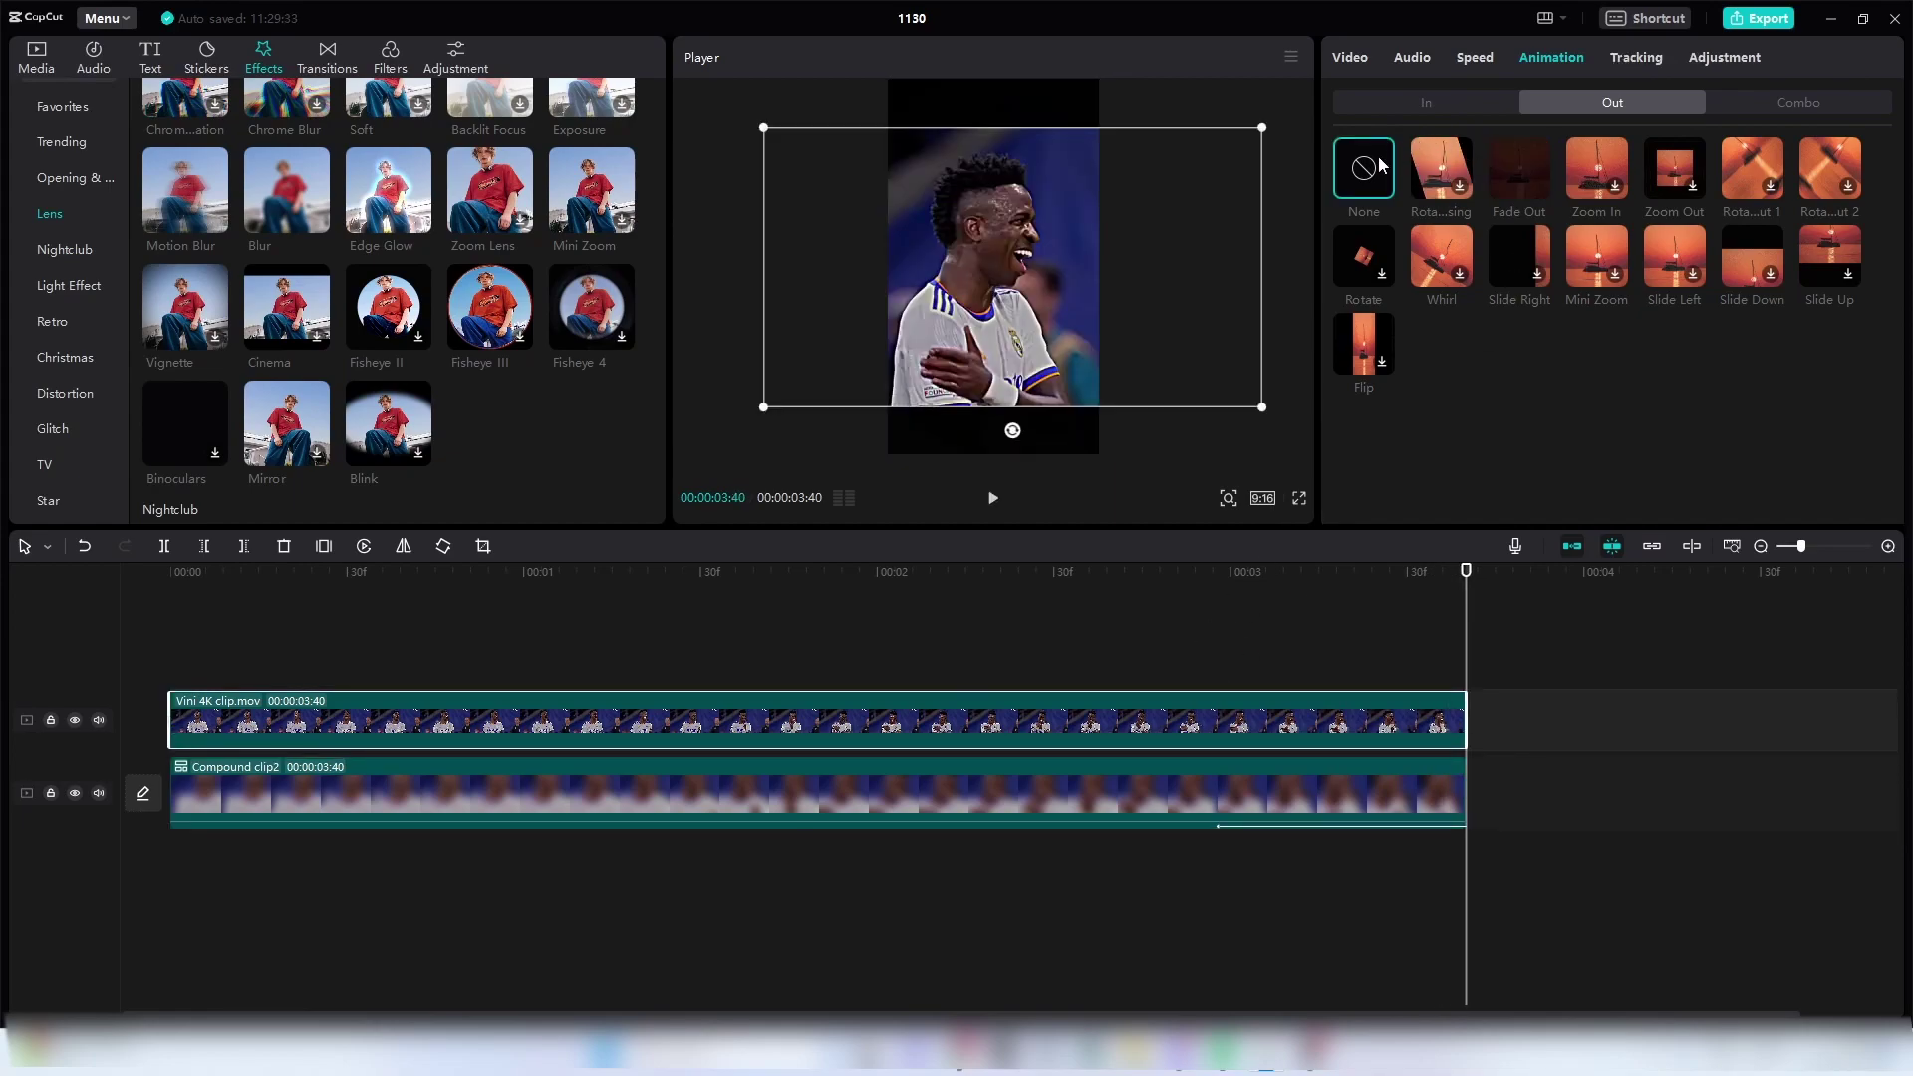
left_click(1426, 99)
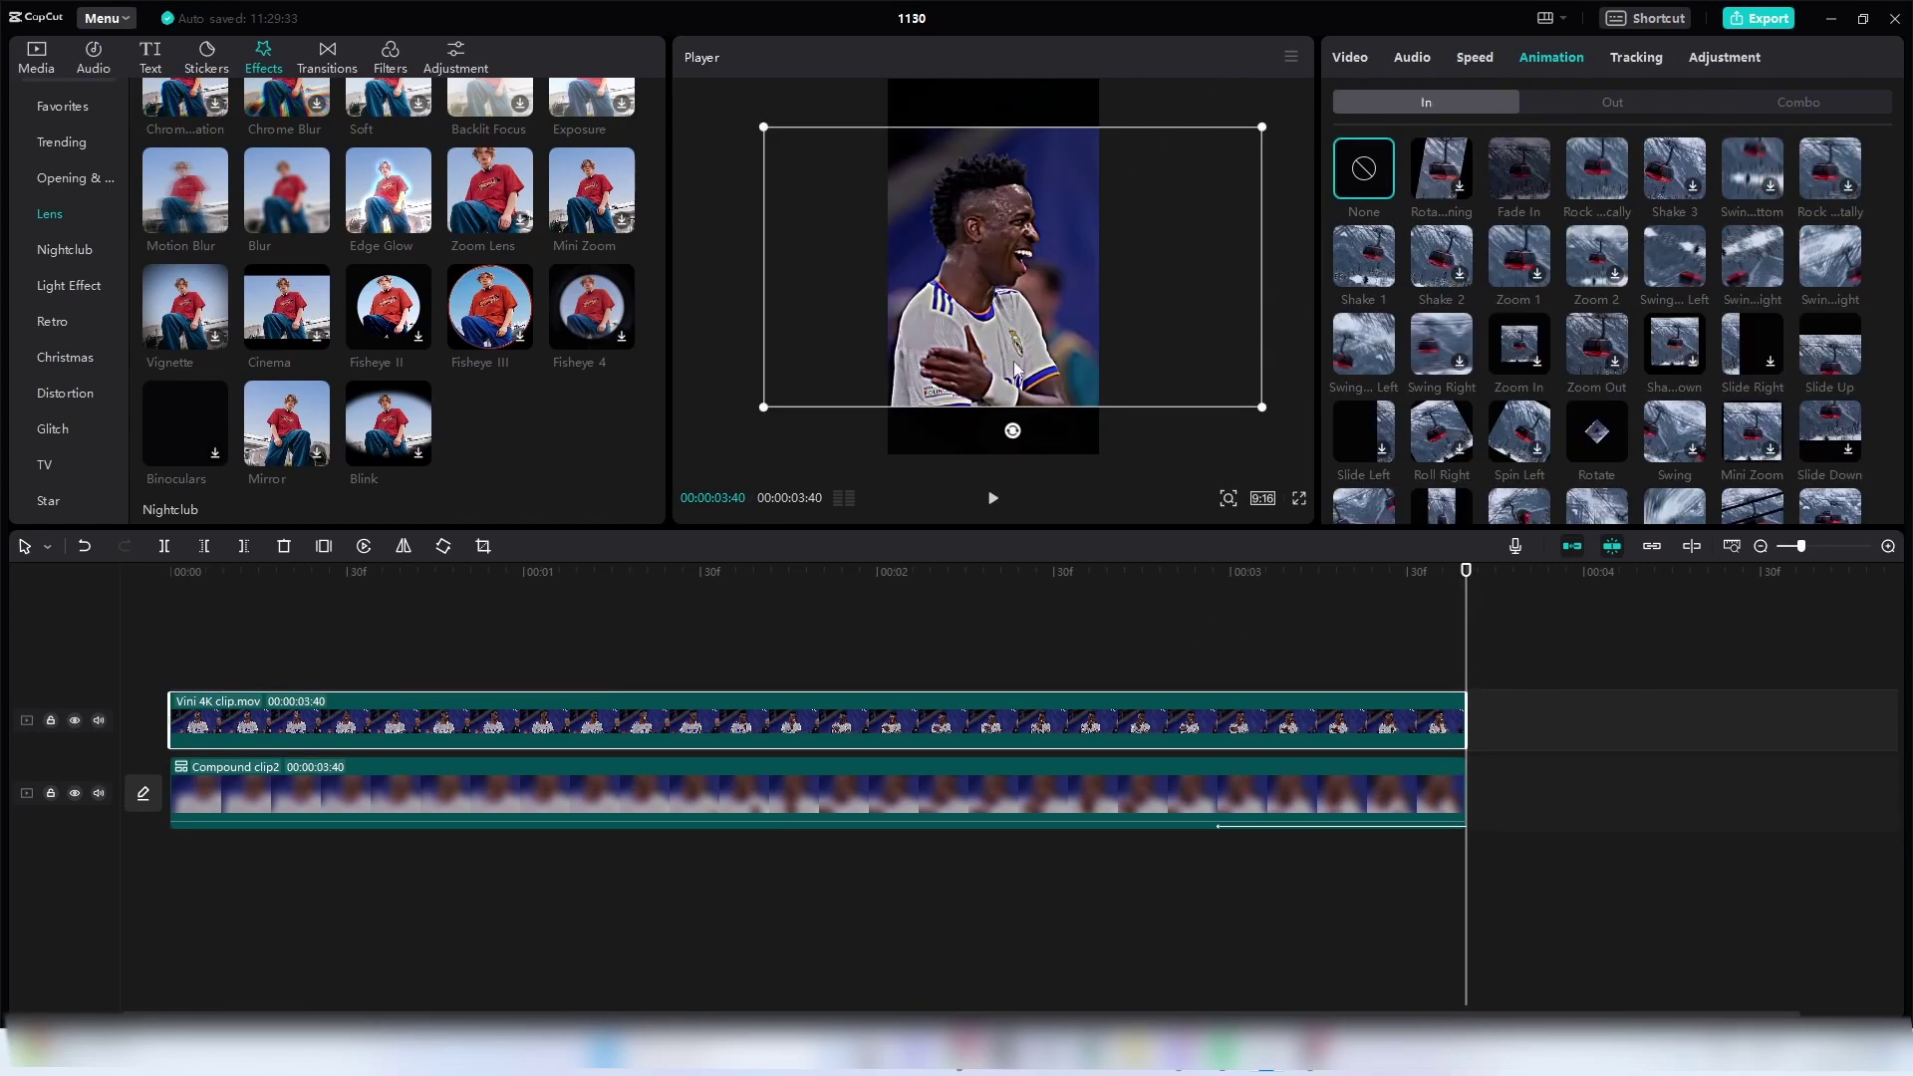
left_click(1604, 100)
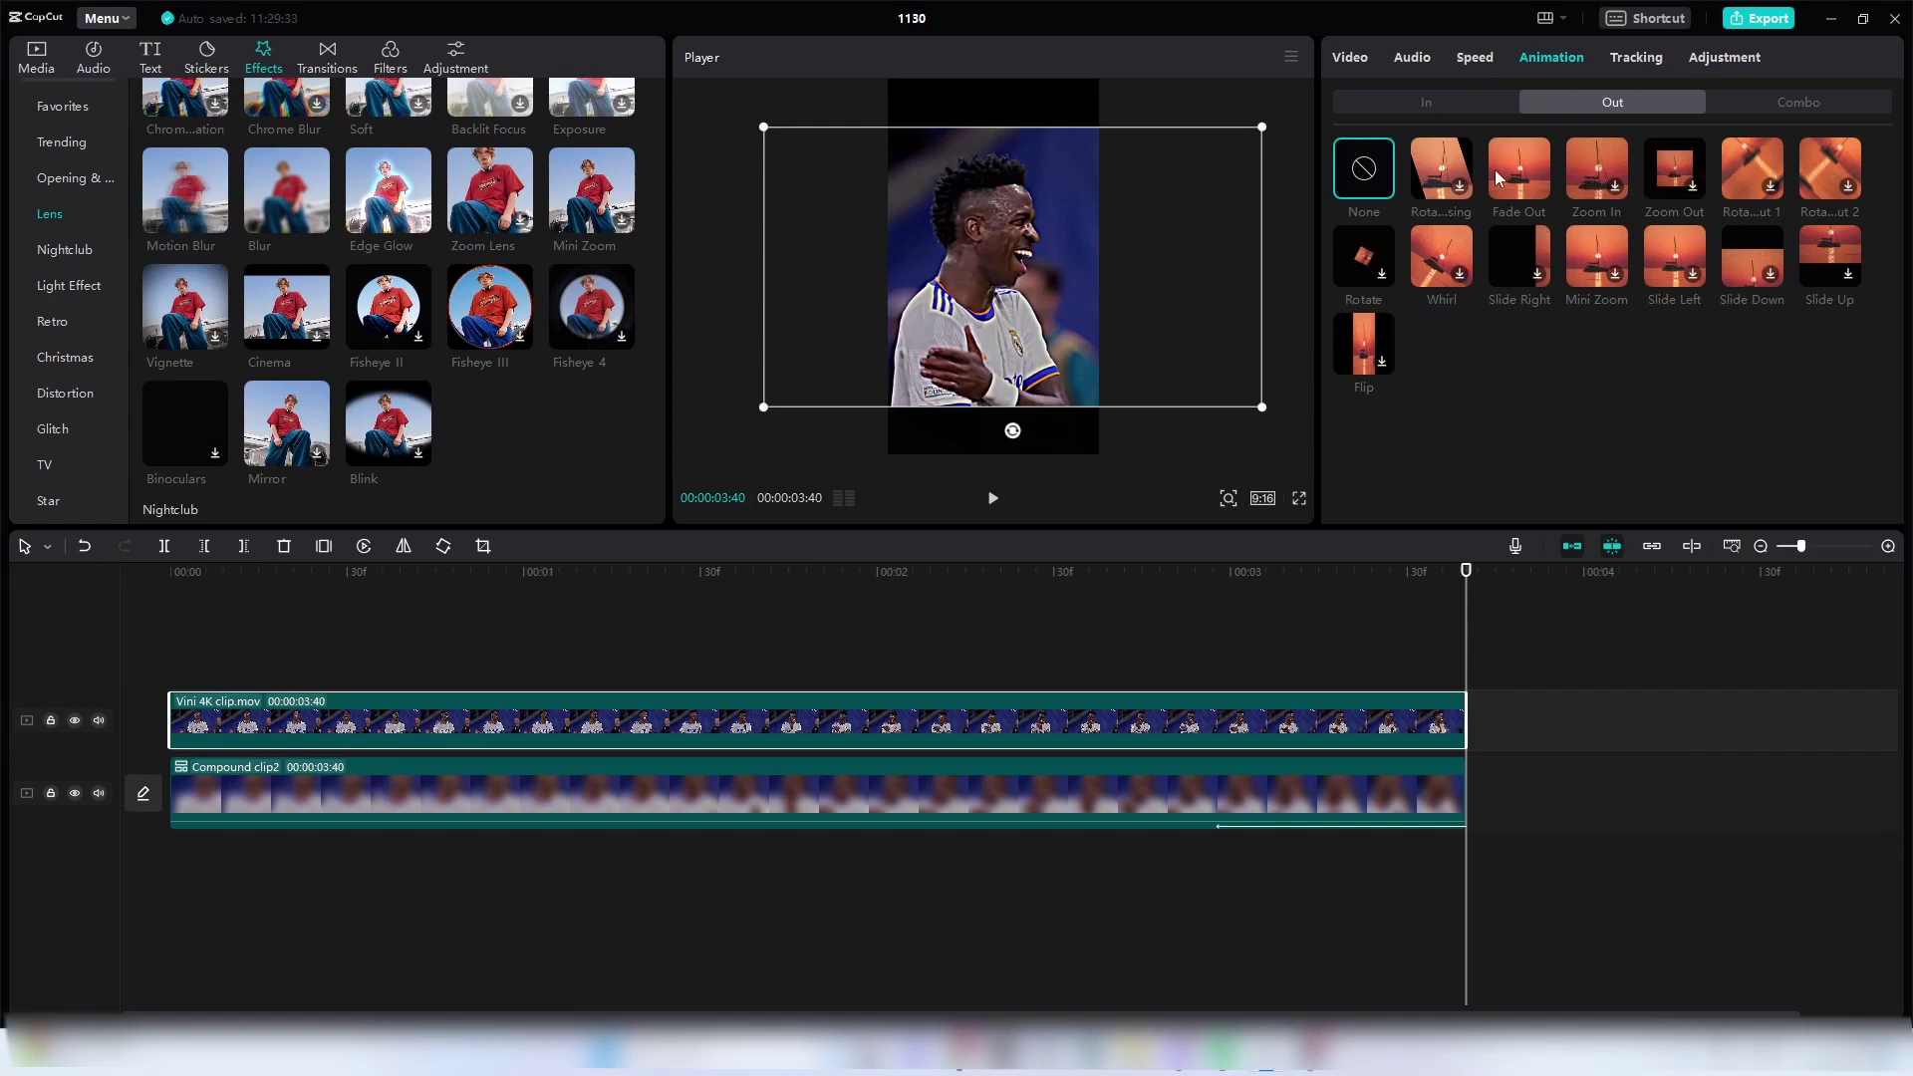
left_click(1525, 199)
left_click(1884, 502)
left_click(1884, 503)
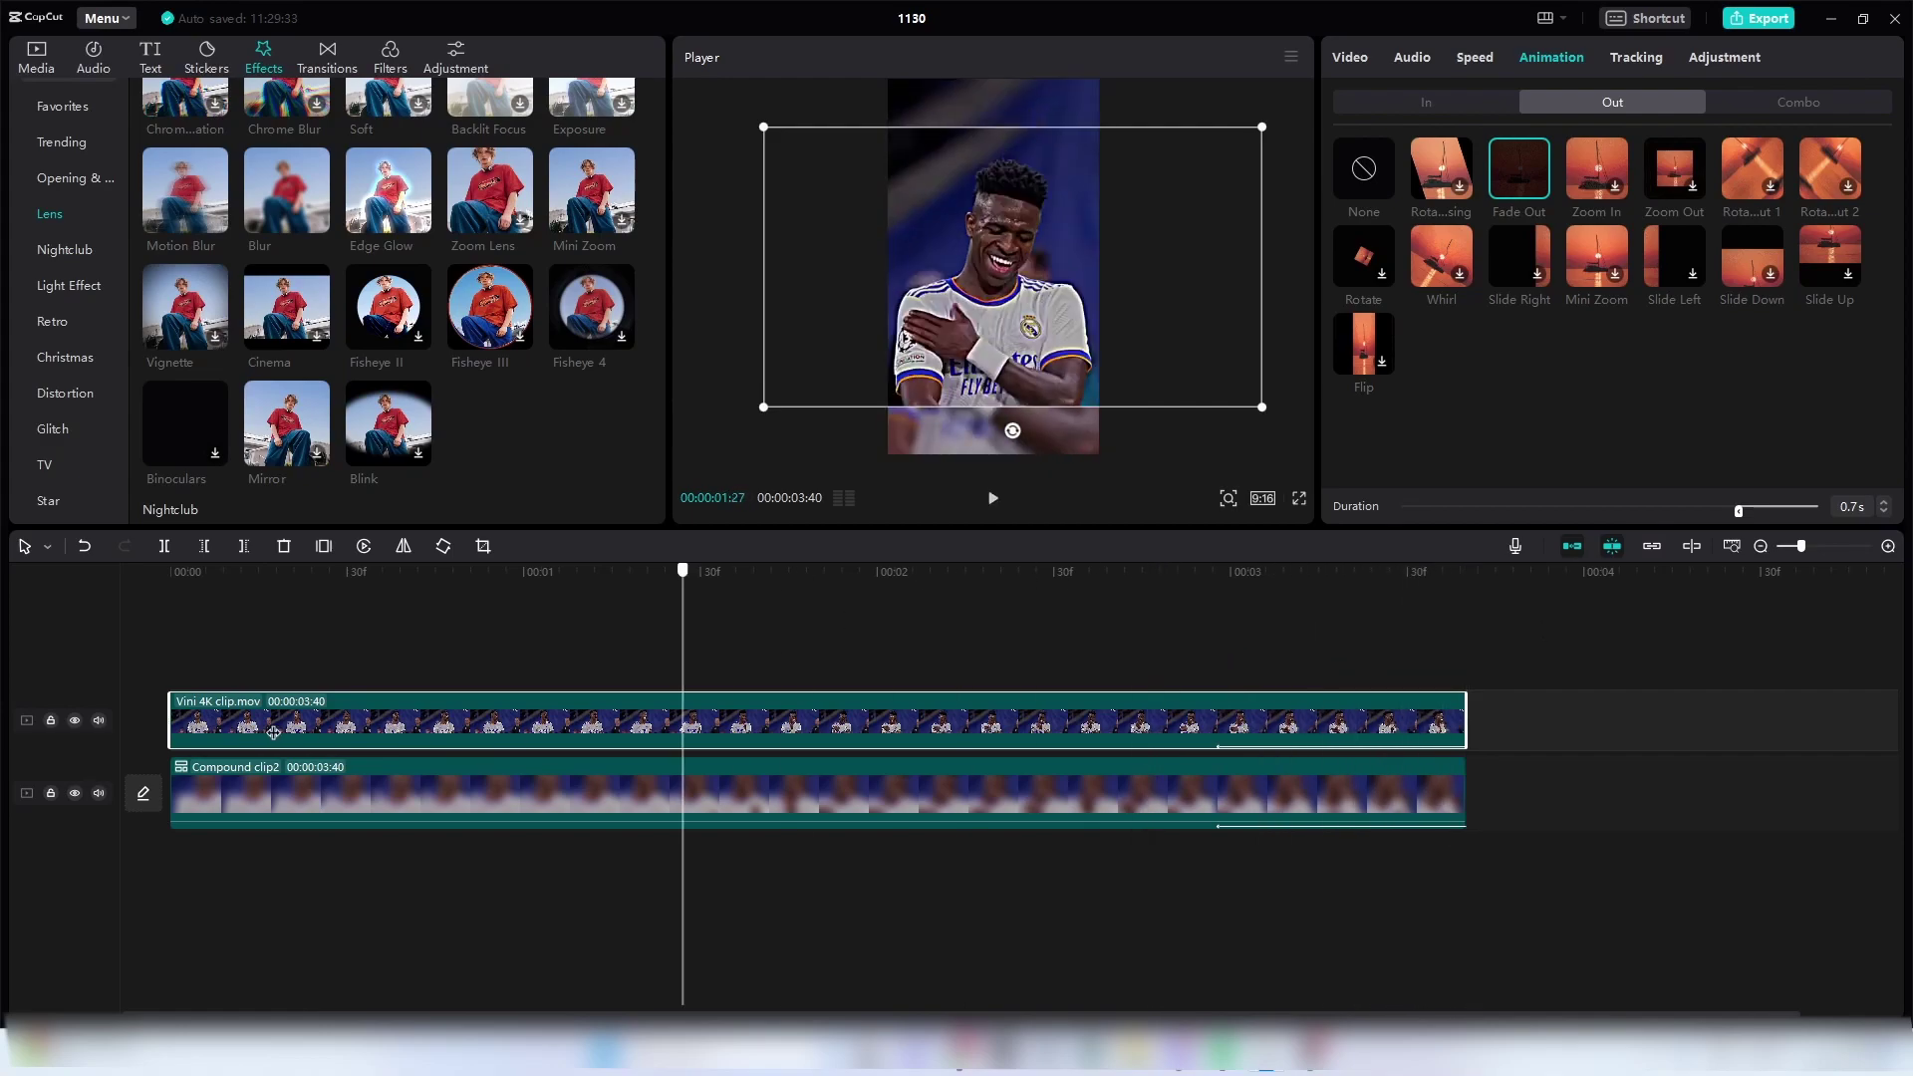
- Play and scrub through the end of the timeline to examine how both layers fade out together
key("space")
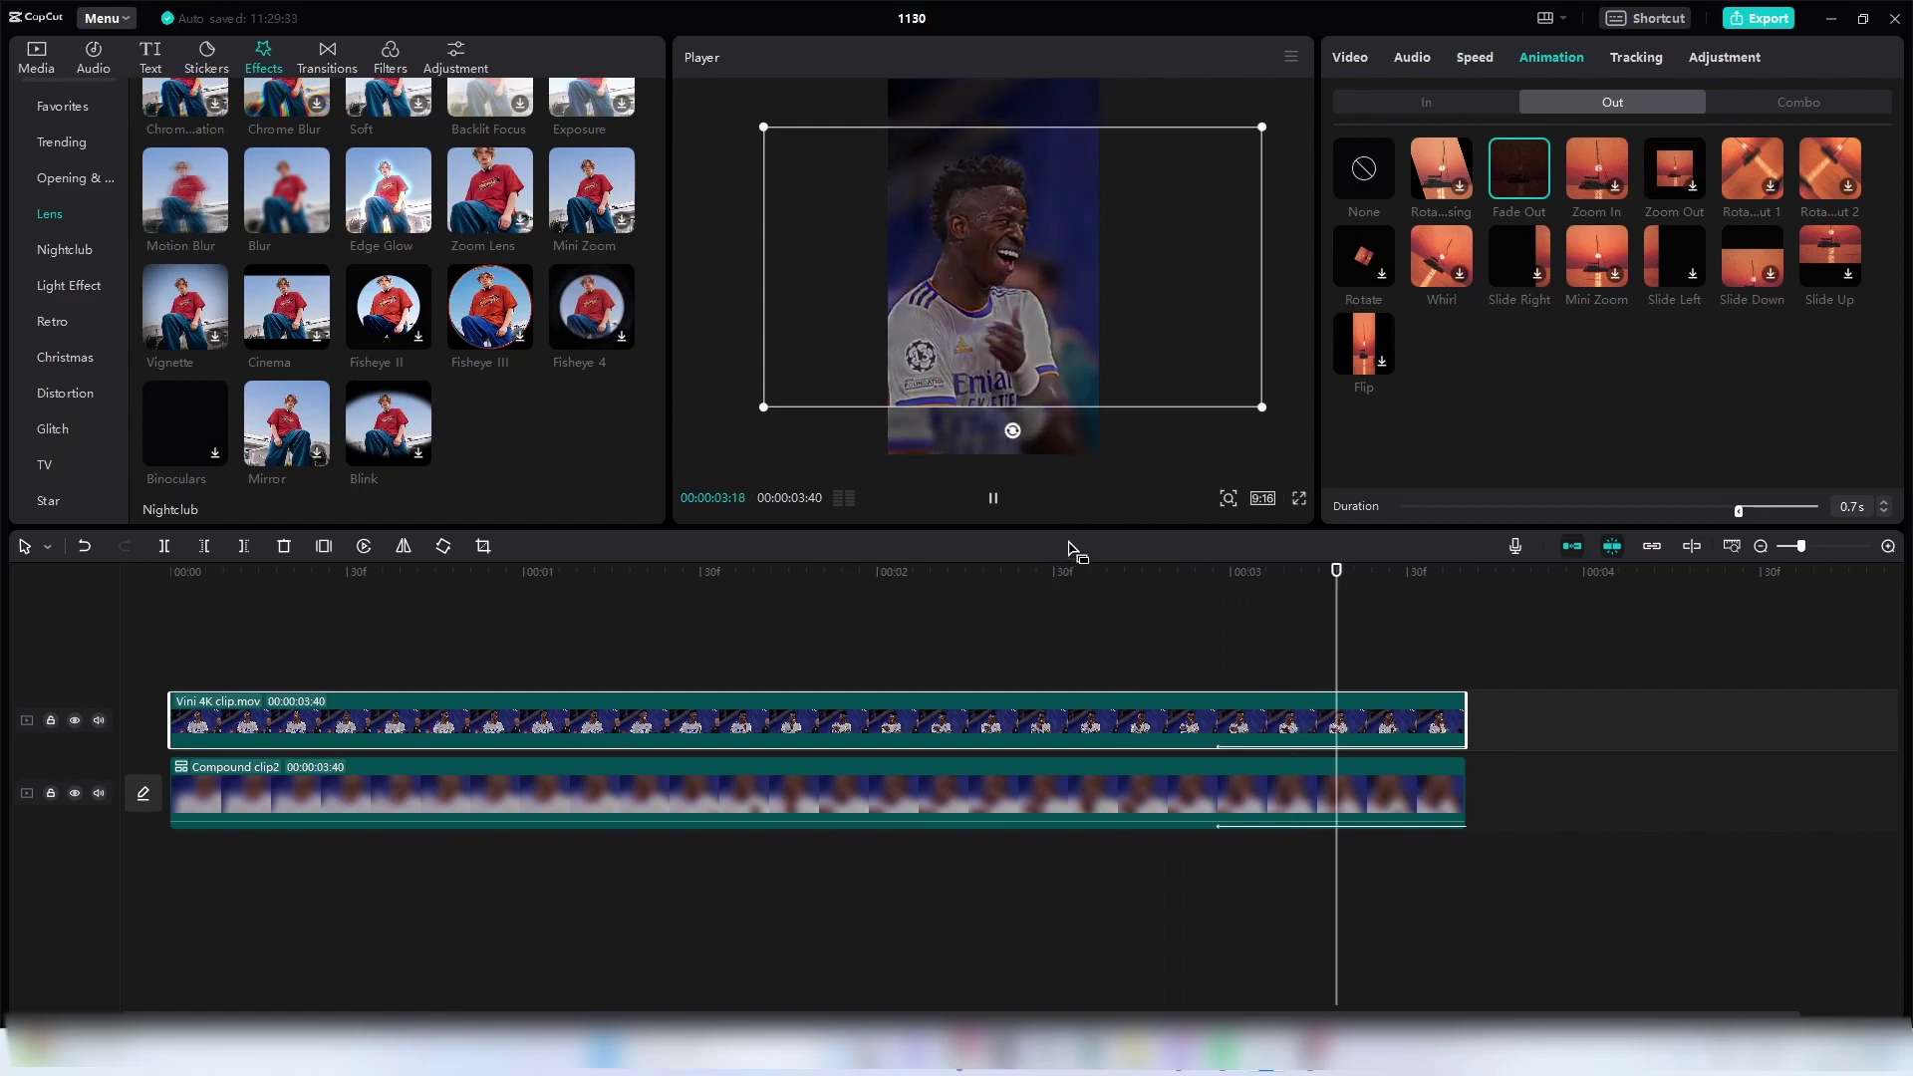
left_click_drag(1177, 583, 1359, 596)
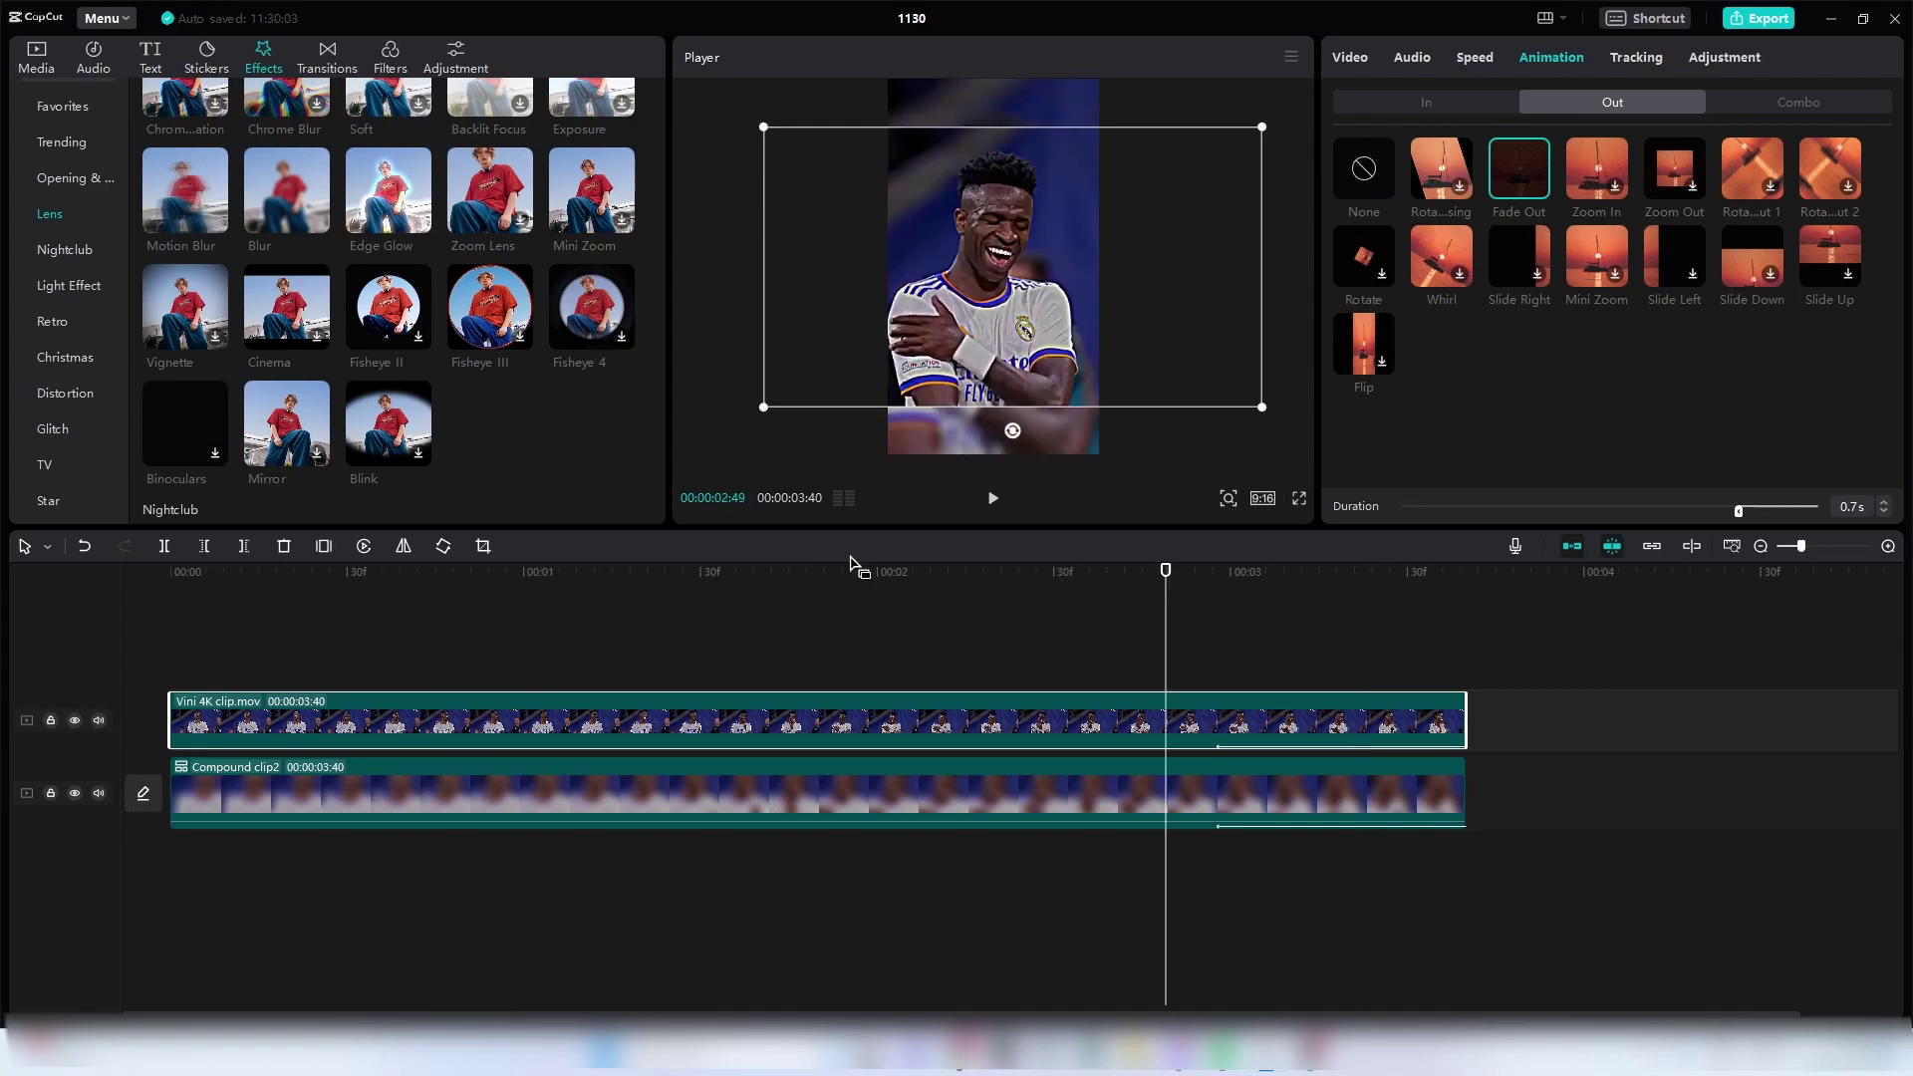
key("space")
left_click(735, 583)
left_click_drag(1025, 642, 1177, 630)
- Delete the blurred compound clip and move the original clip down onto the main track
left_click(807, 792)
key("Delete")
left_click_drag(841, 726, 854, 778)
- Set the canvas background of the remaining clip to Blur
scroll(1418, 504, "down", 10)
left_click(1422, 485)
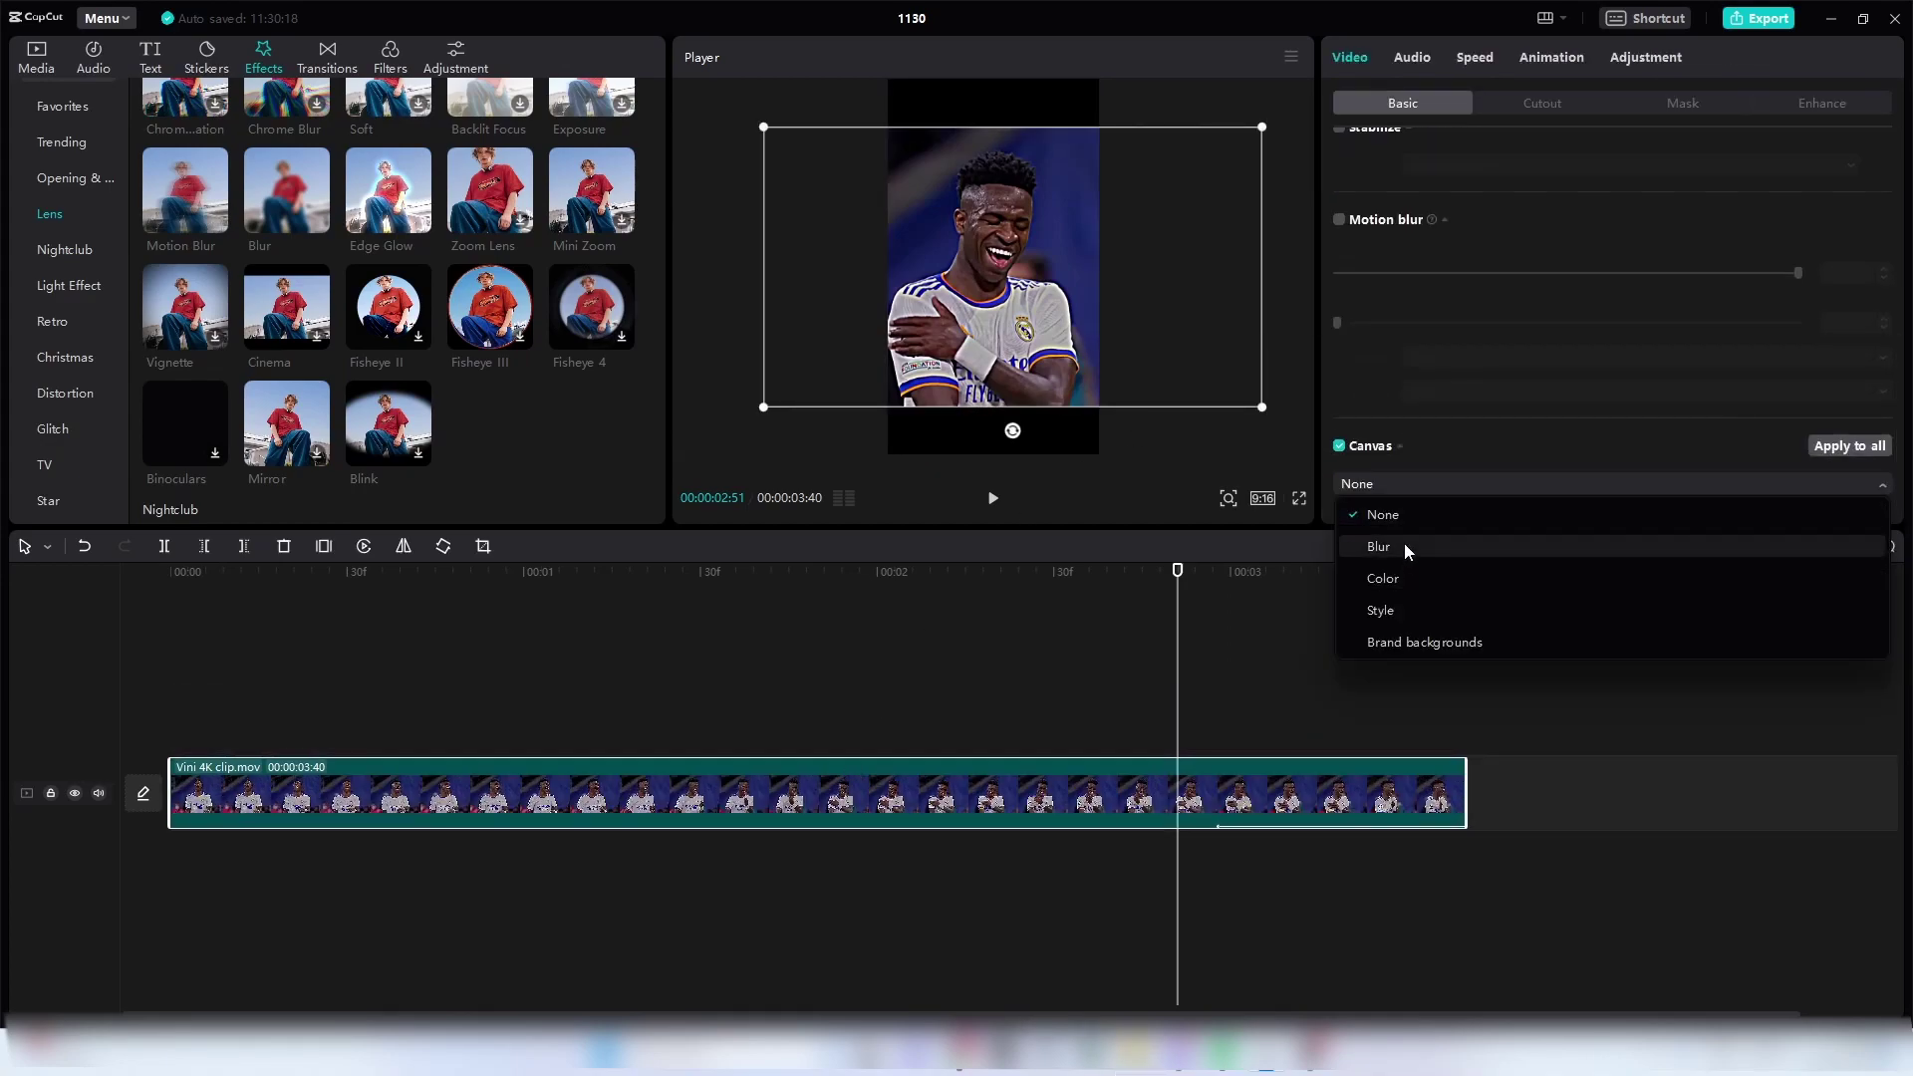
left_click(1408, 547)
- Check the clip's exit animation and play it back to examine the fade-out with the canvas blur
left_click(1550, 57)
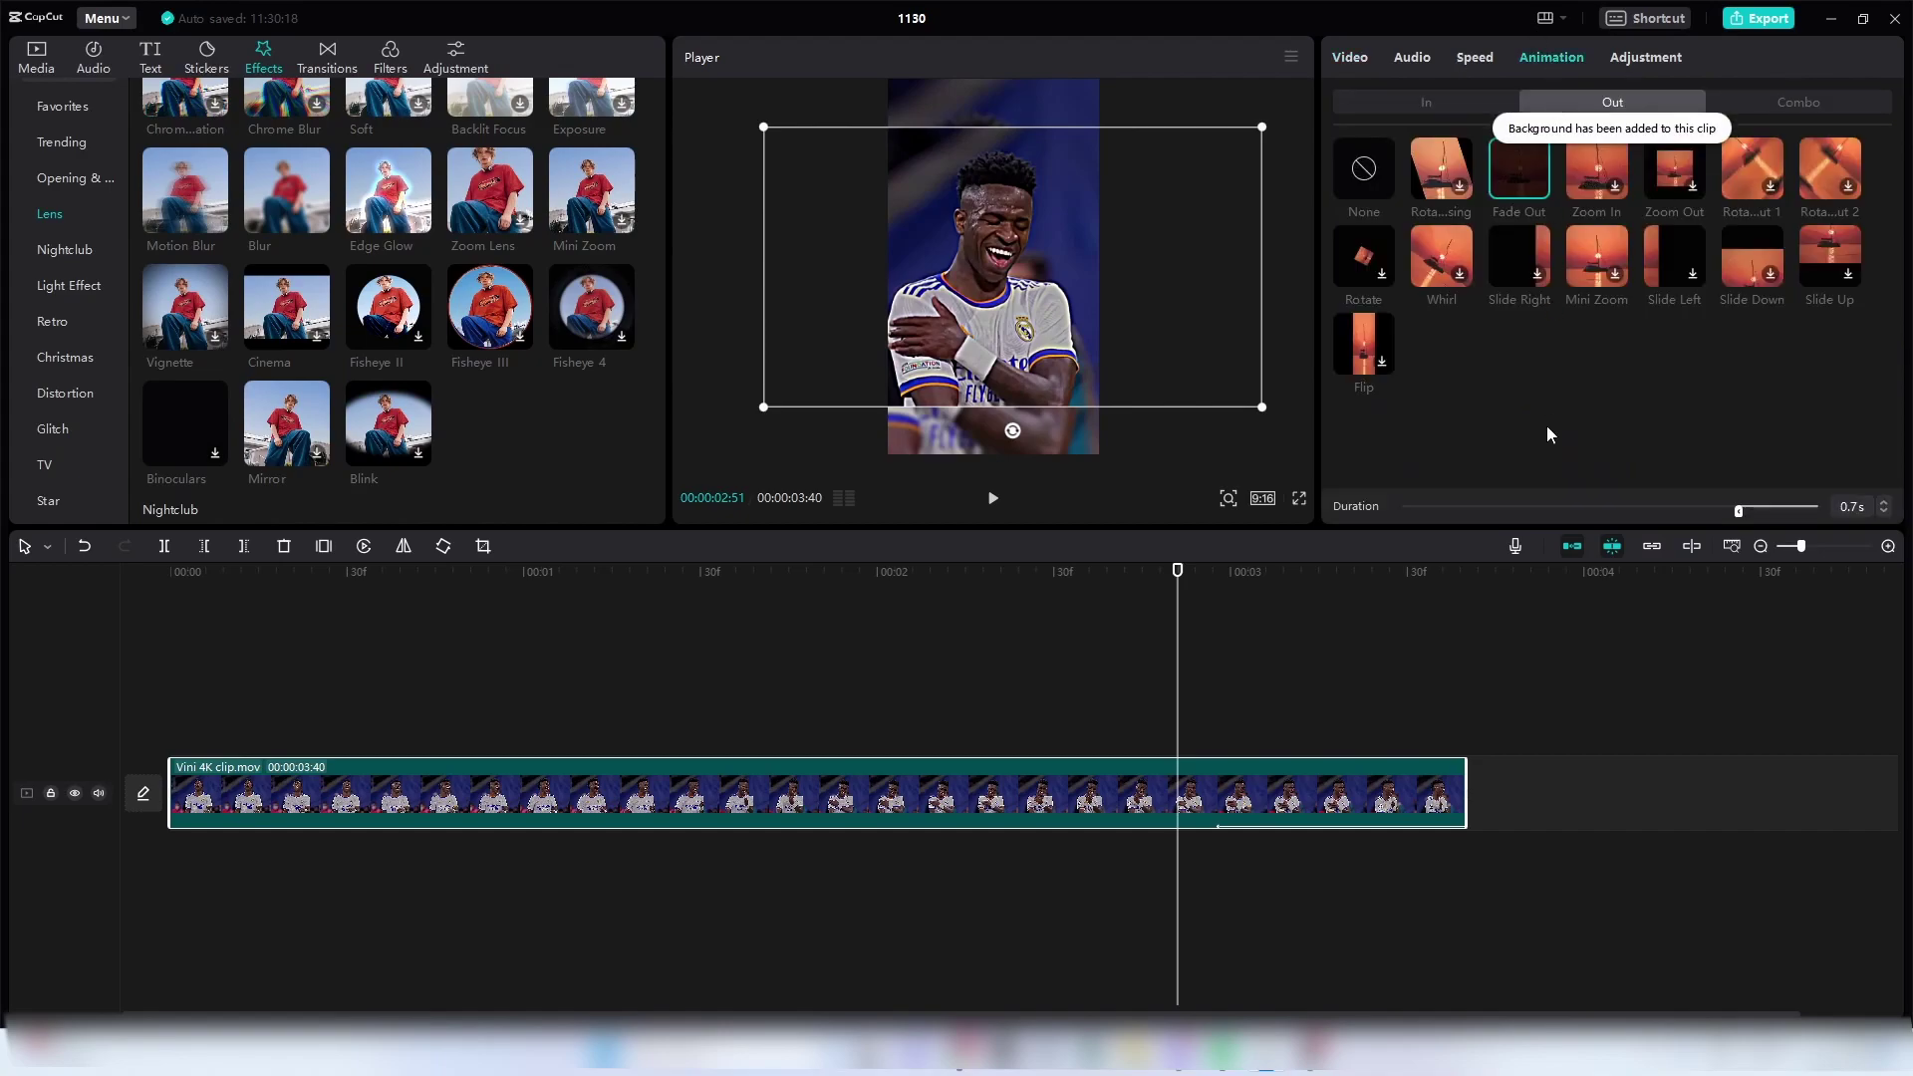
key("space")
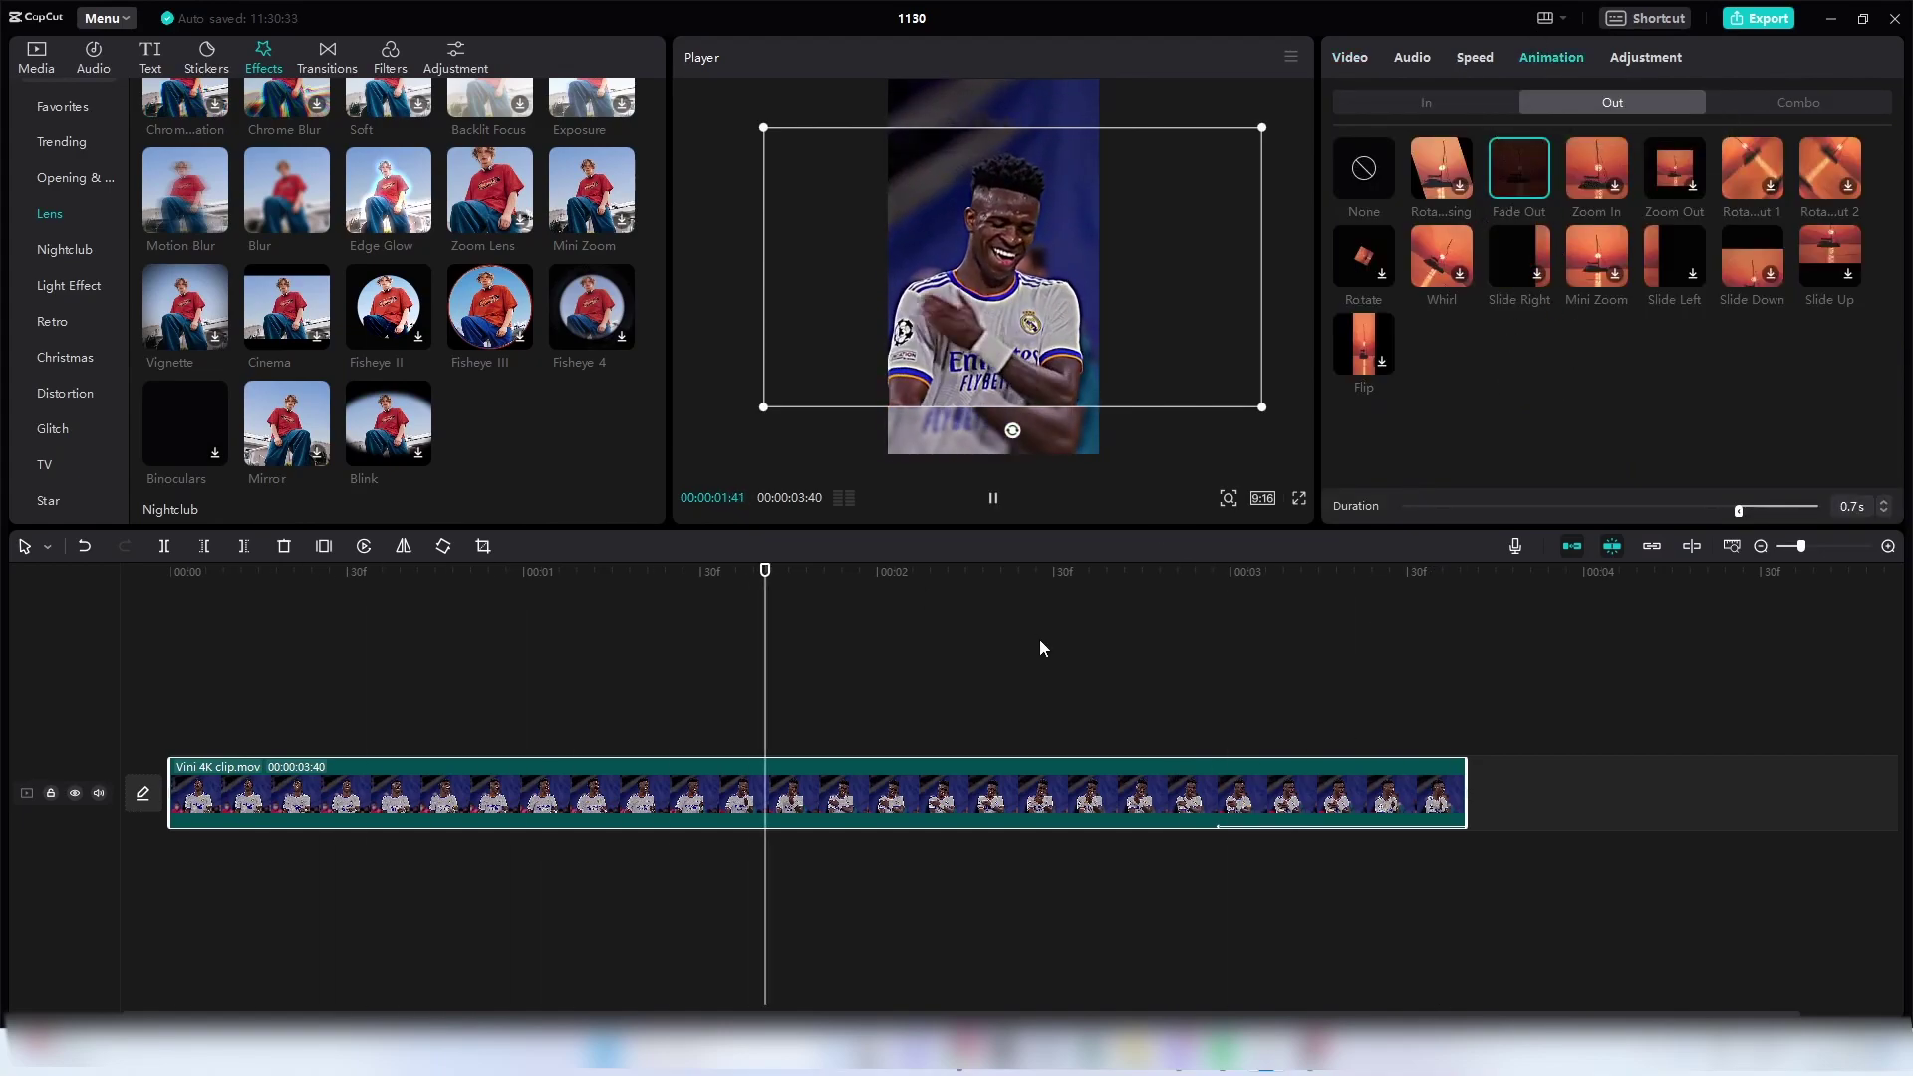
key("space")
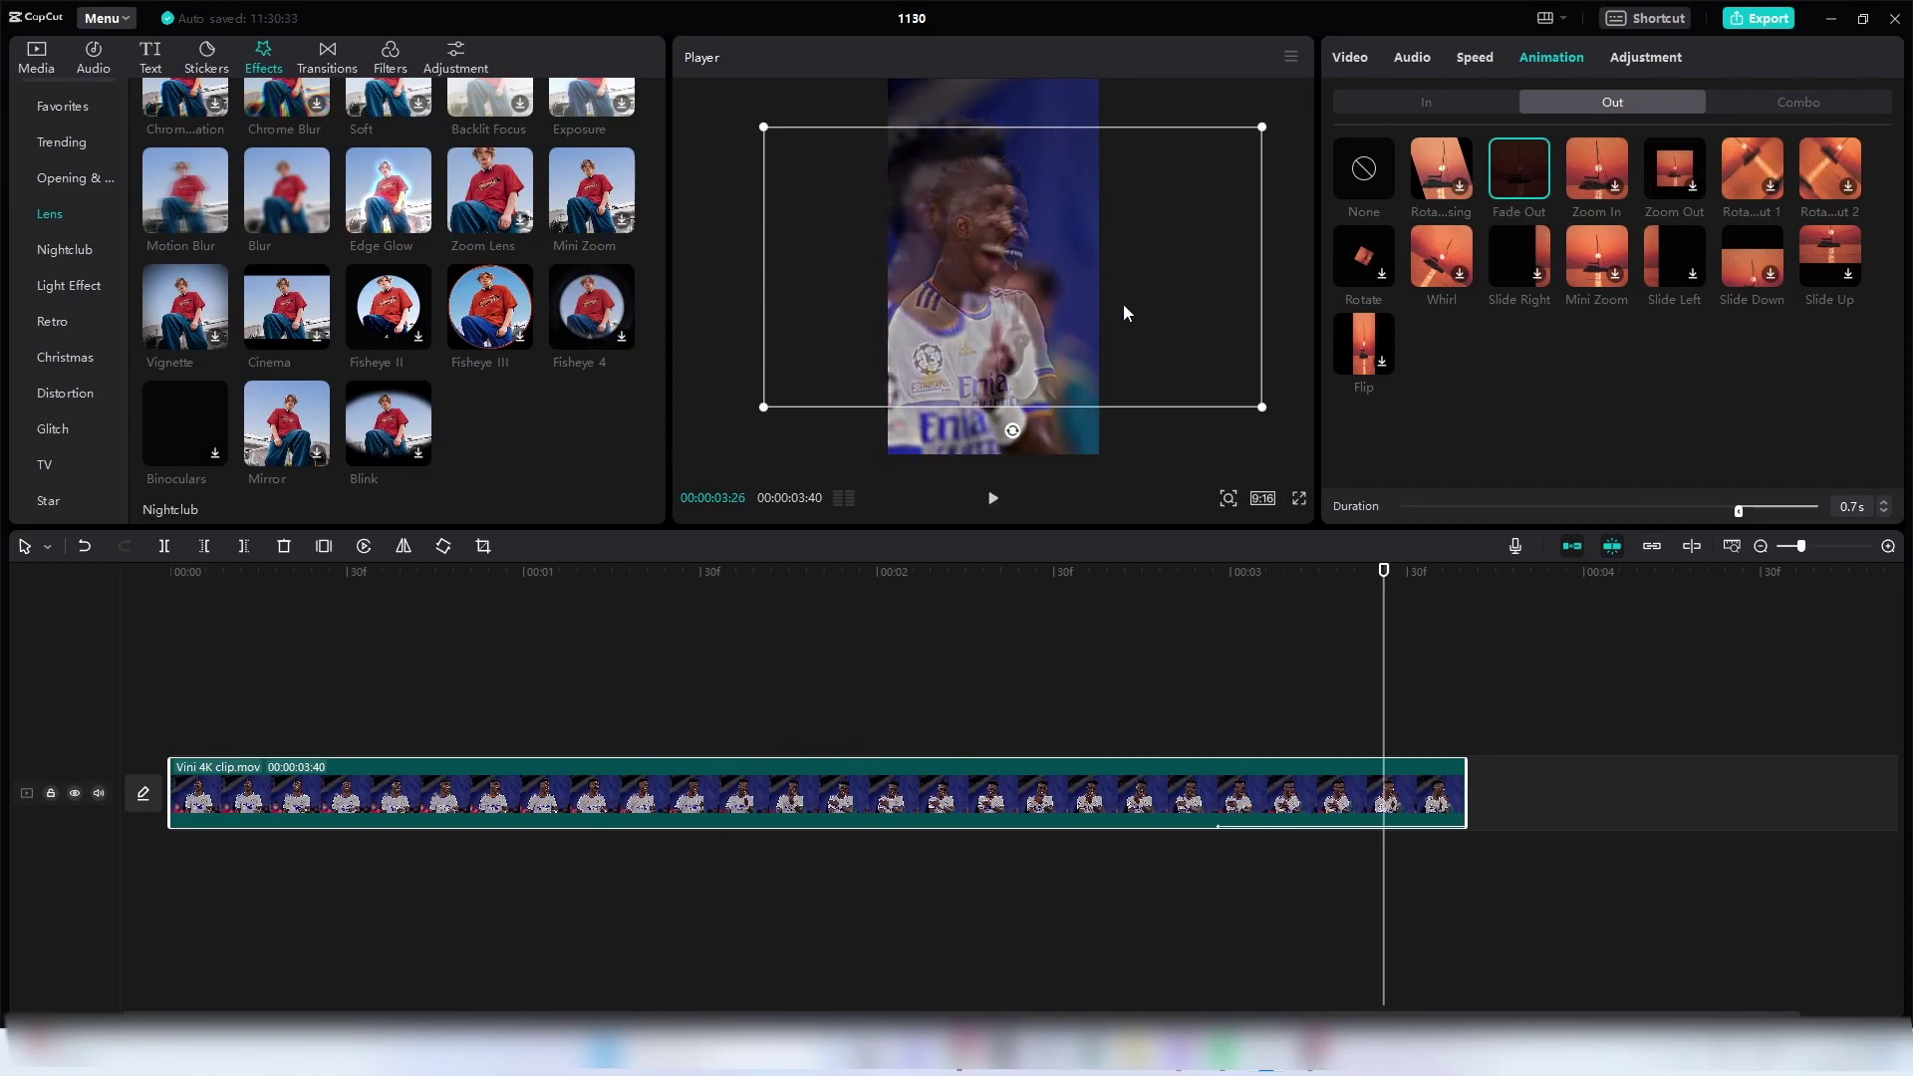